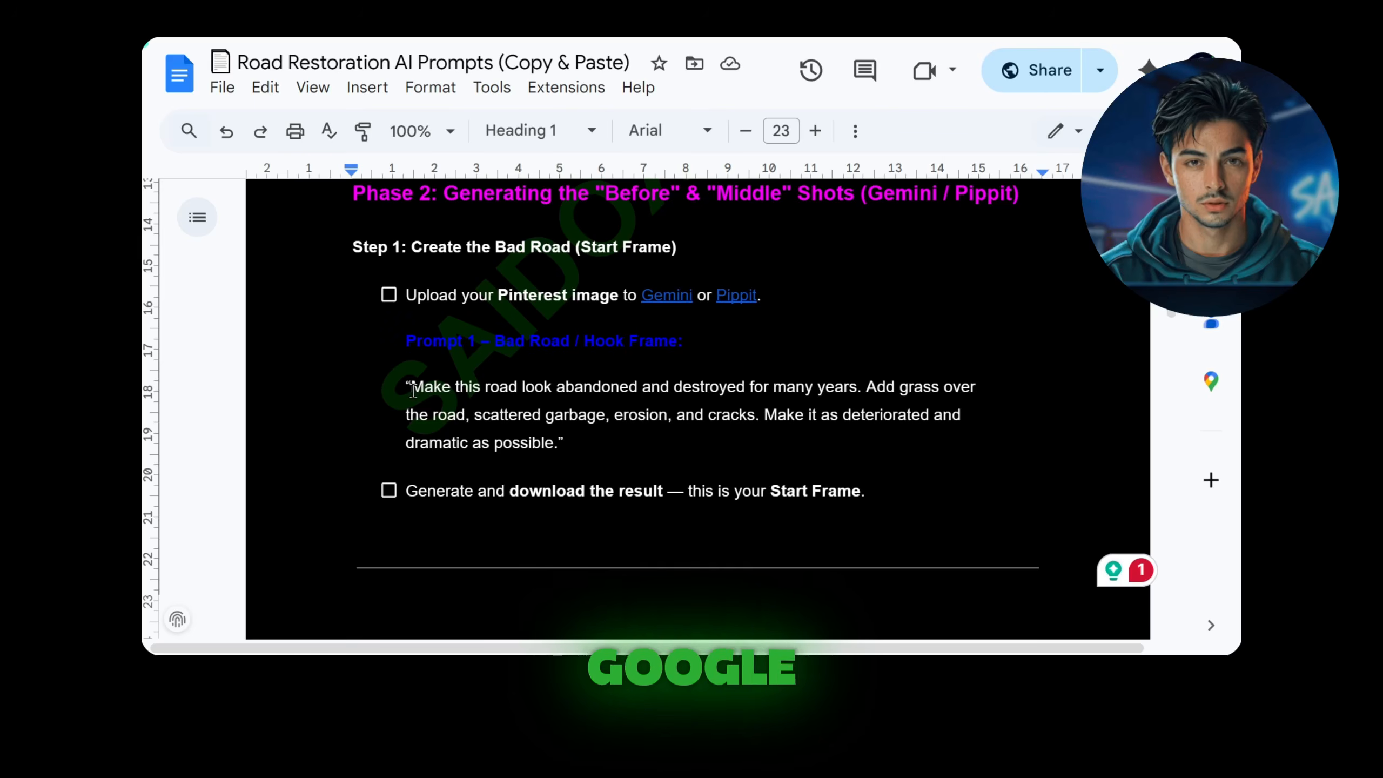
Step: Copy the Prompt 1 bad-road text from the prompts document and paste it into Pippit's AI design prompt
left_click_drag(413, 389, 558, 444)
right_click(534, 444)
left_click(610, 190)
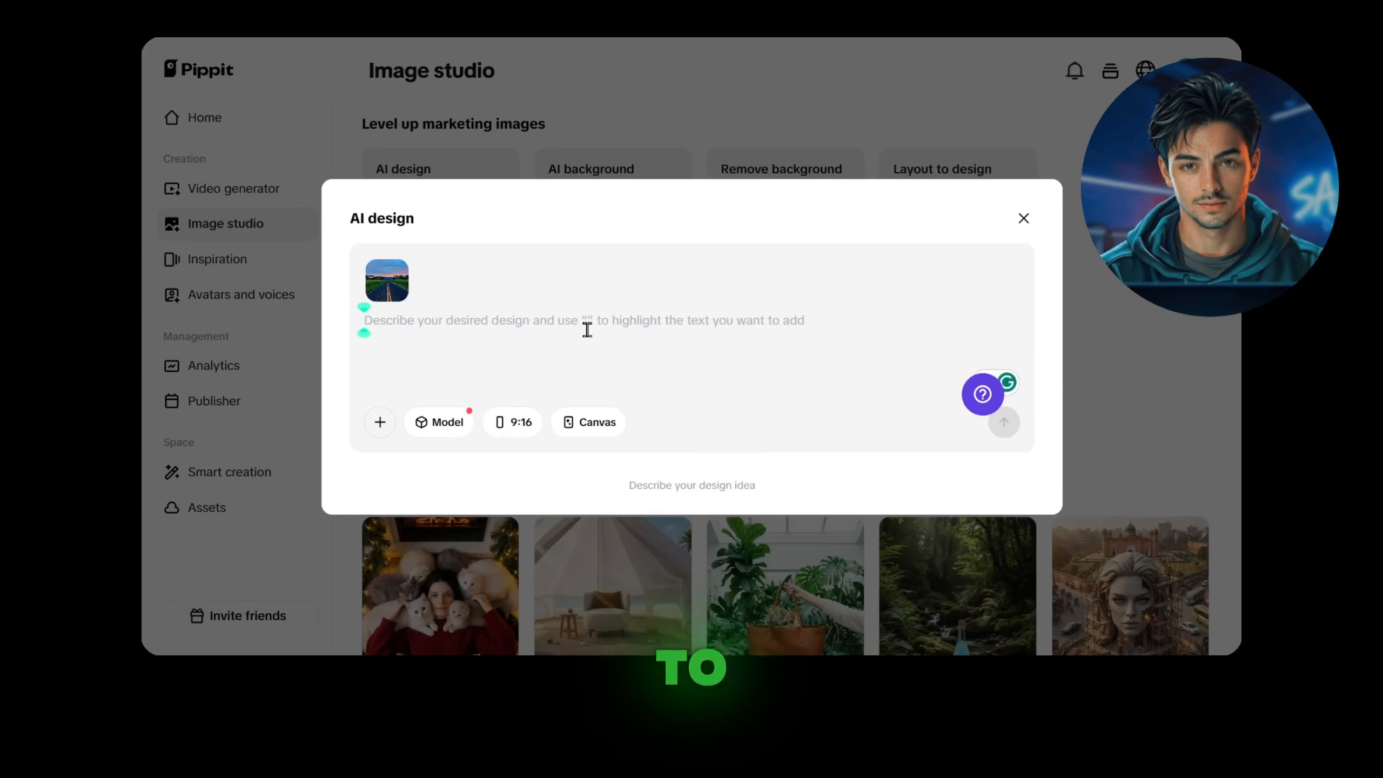
right_click(586, 330)
left_click(618, 349)
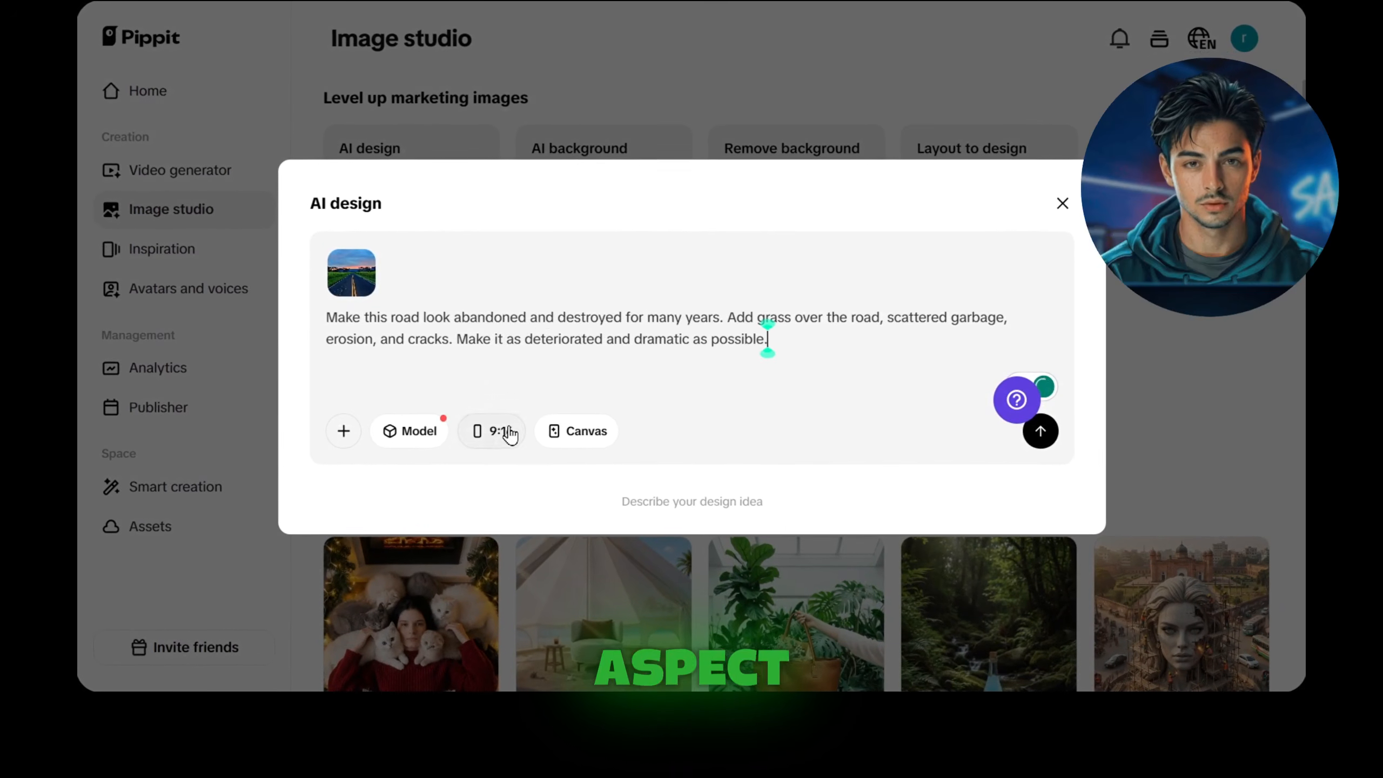
Step: Set the image ratio to 9:16 and generate the abandoned road images
left_click(509, 433)
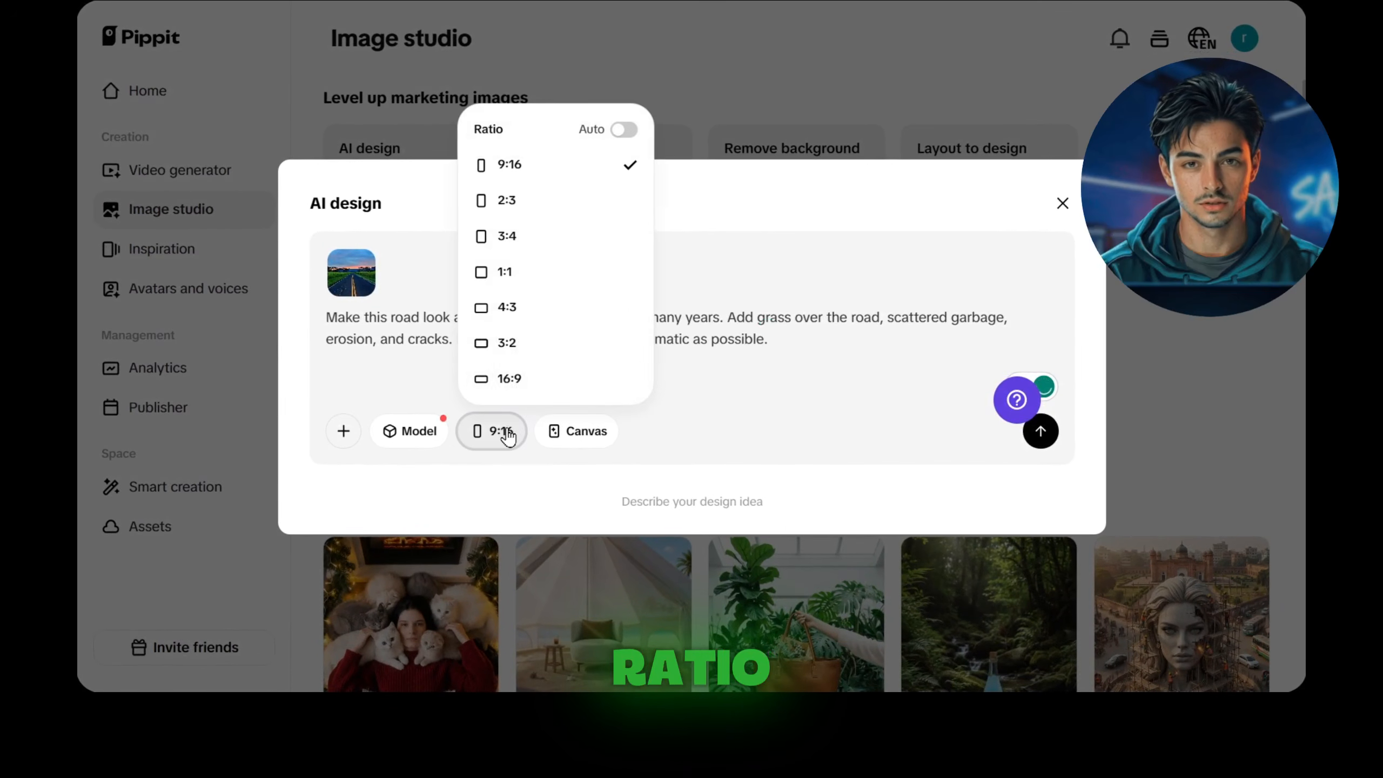
left_click(512, 169)
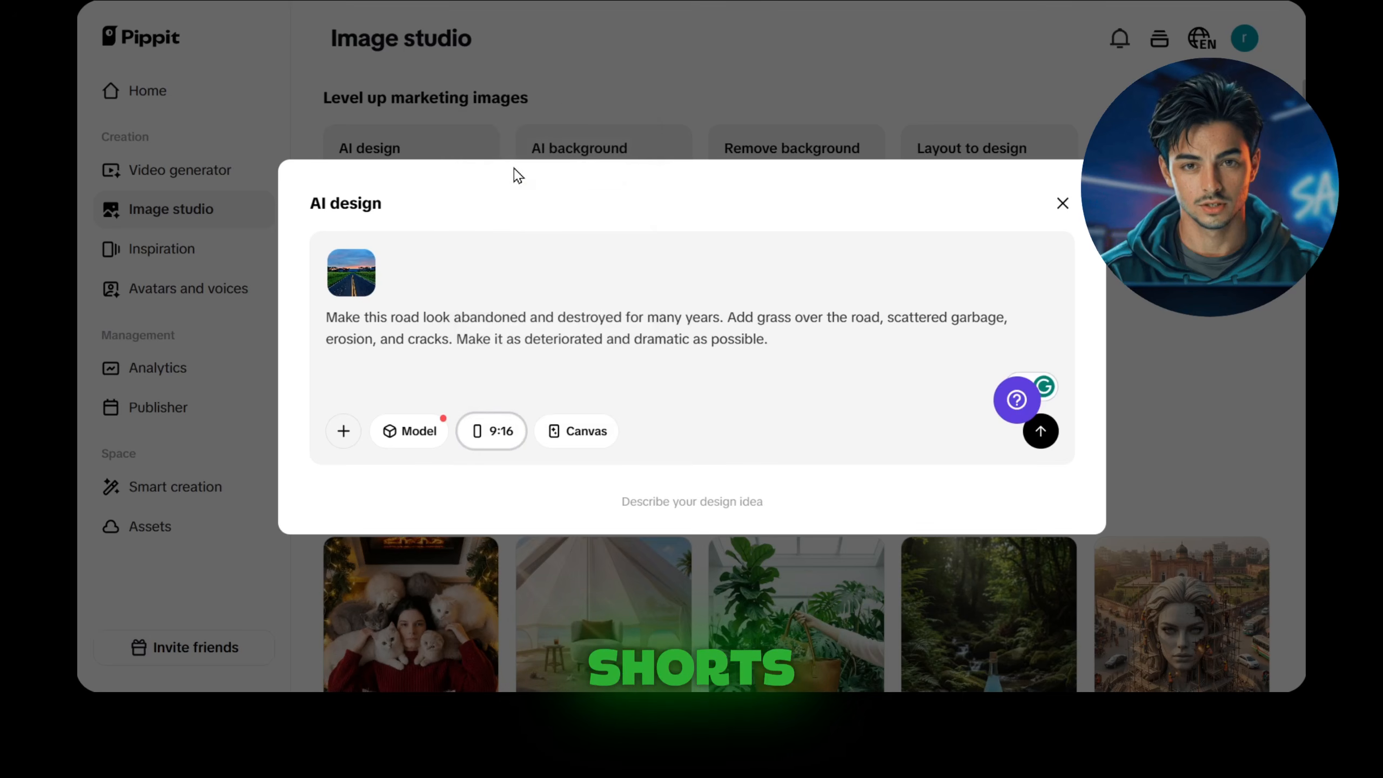
left_click(1039, 433)
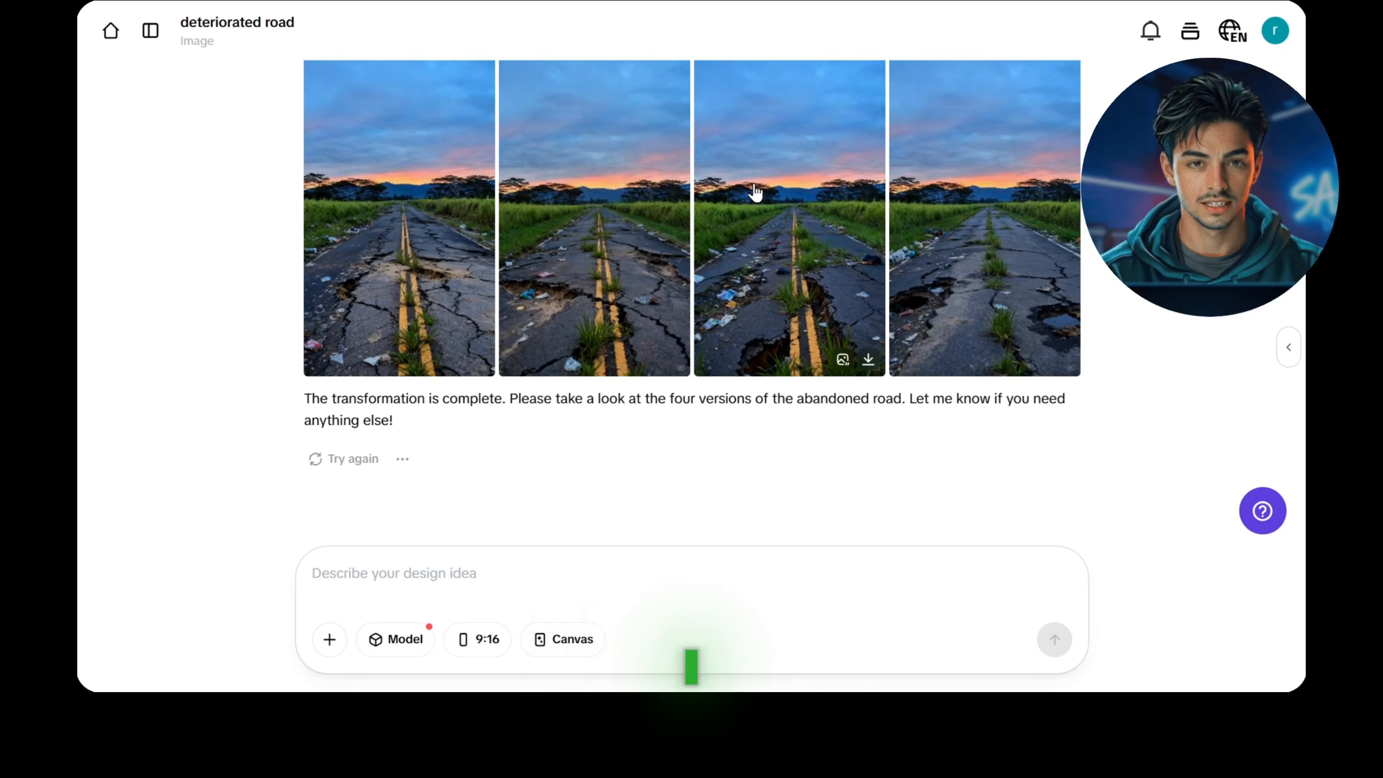
Step: Open the third generated version of the abandoned road and download it
left_click(781, 221)
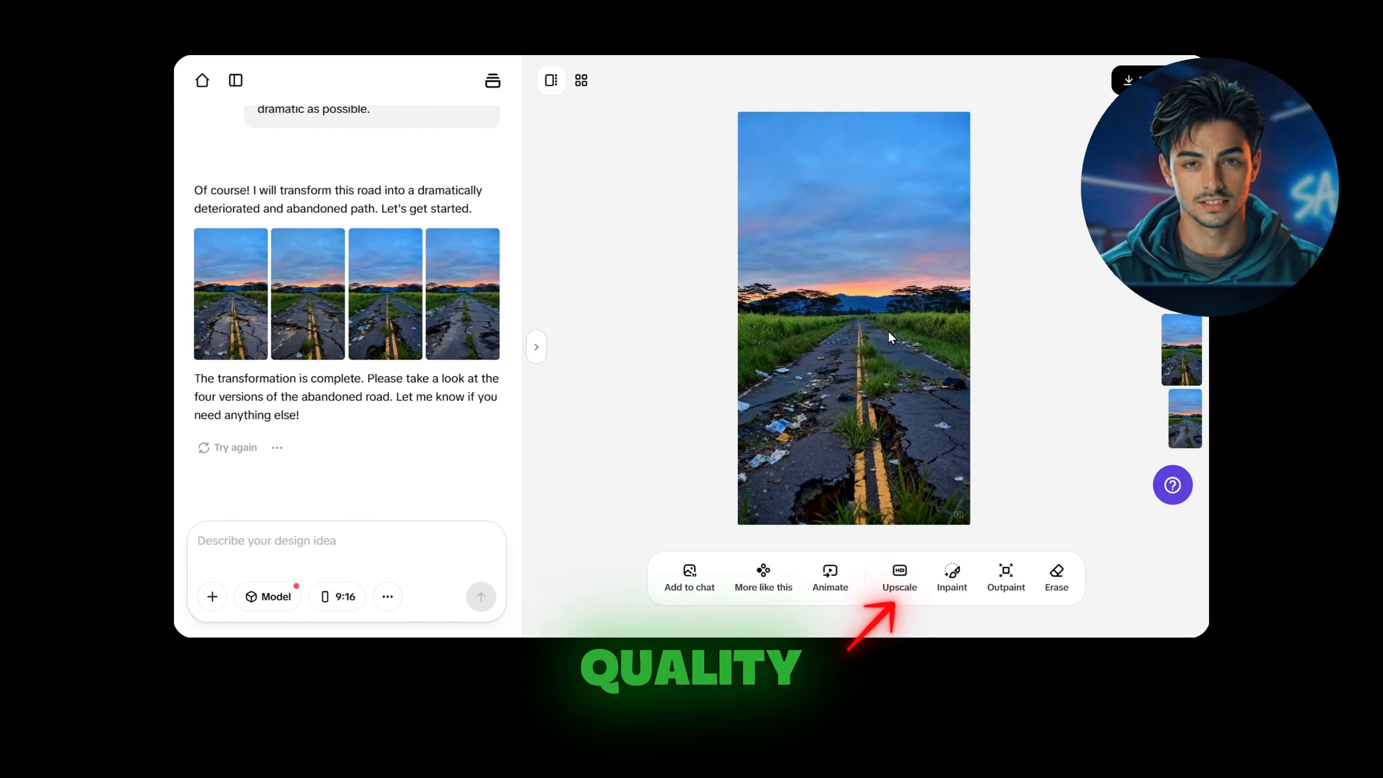
left_click(1143, 80)
left_click(1083, 206)
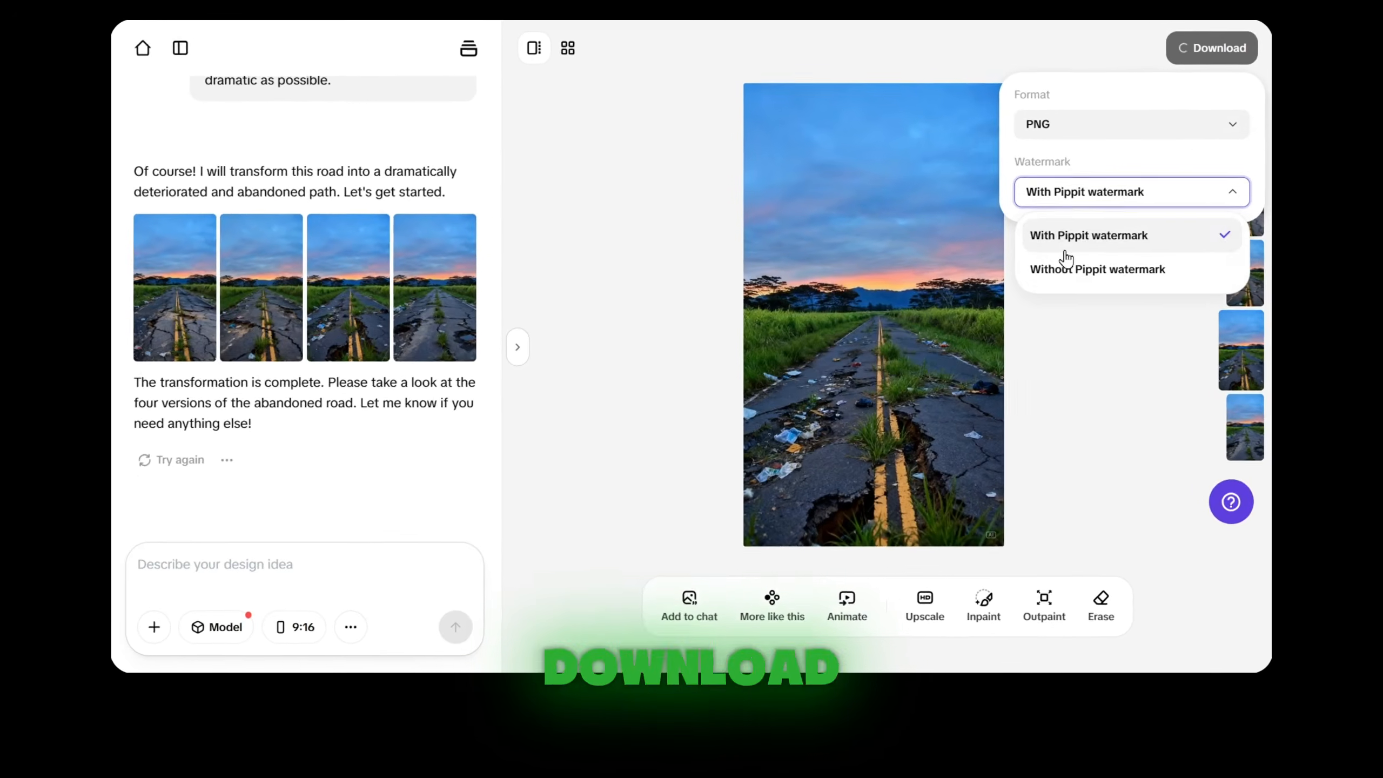
left_click(1067, 268)
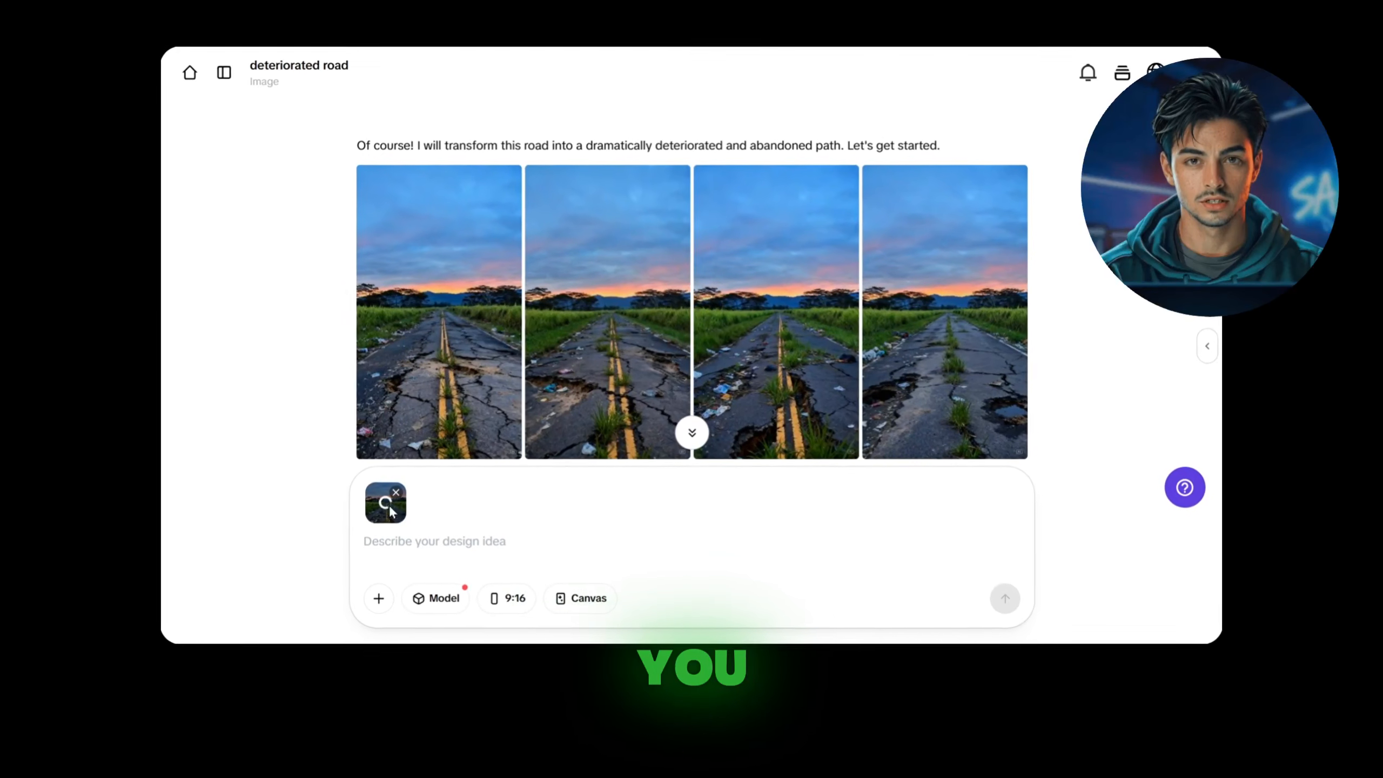
Step: Copy the partially cleaned road prompt from the prompts document, paste it for the attached bad-road image, and generate the under-construction images
left_click(419, 543)
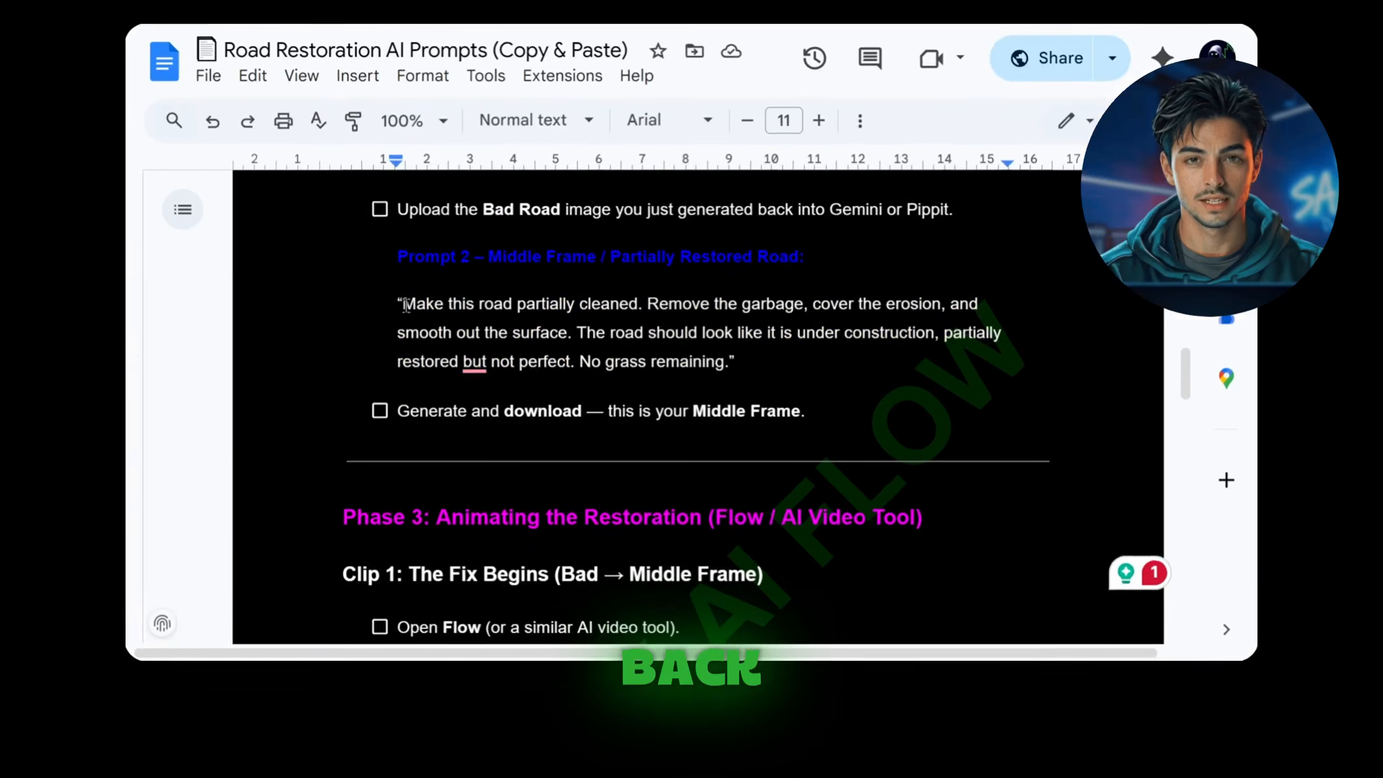
left_click_drag(400, 302, 732, 359)
right_click(650, 297)
left_click(708, 175)
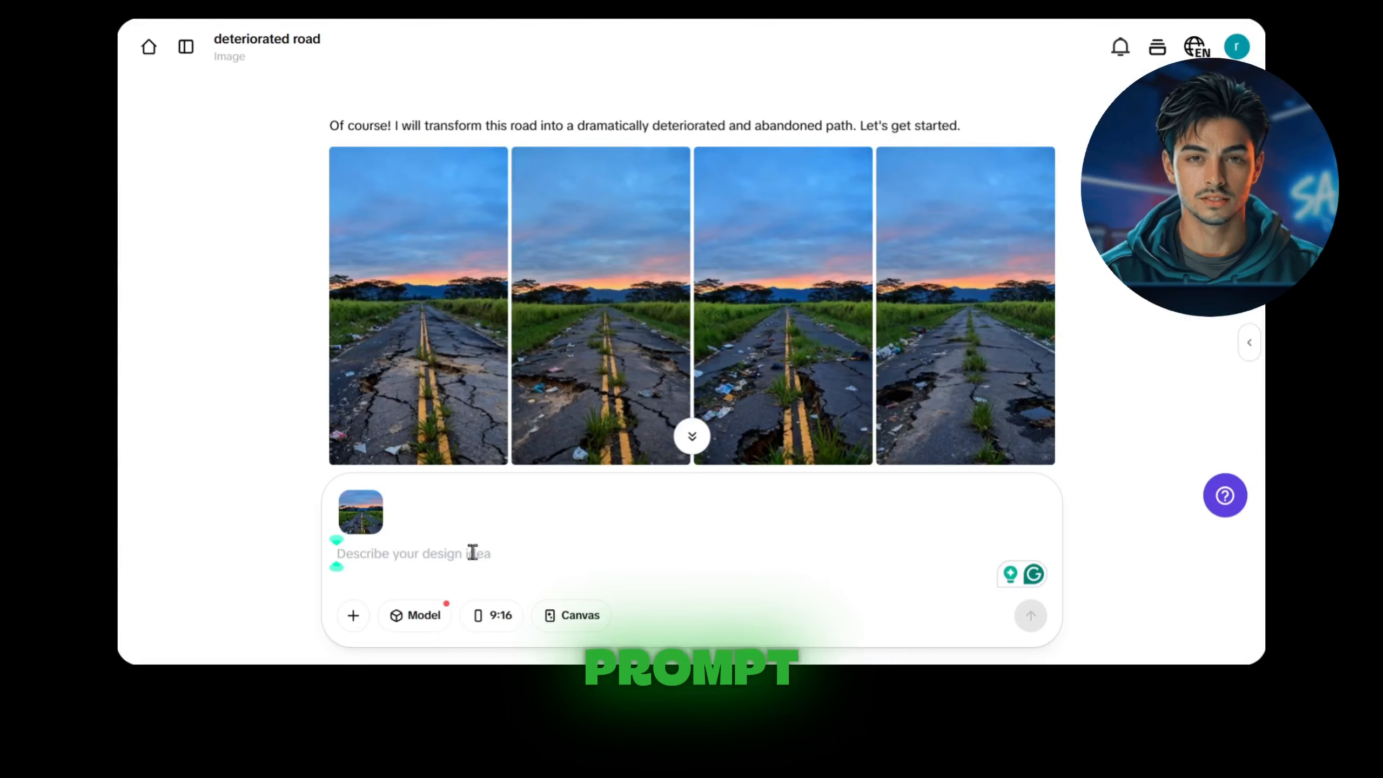
key("ctrl+v")
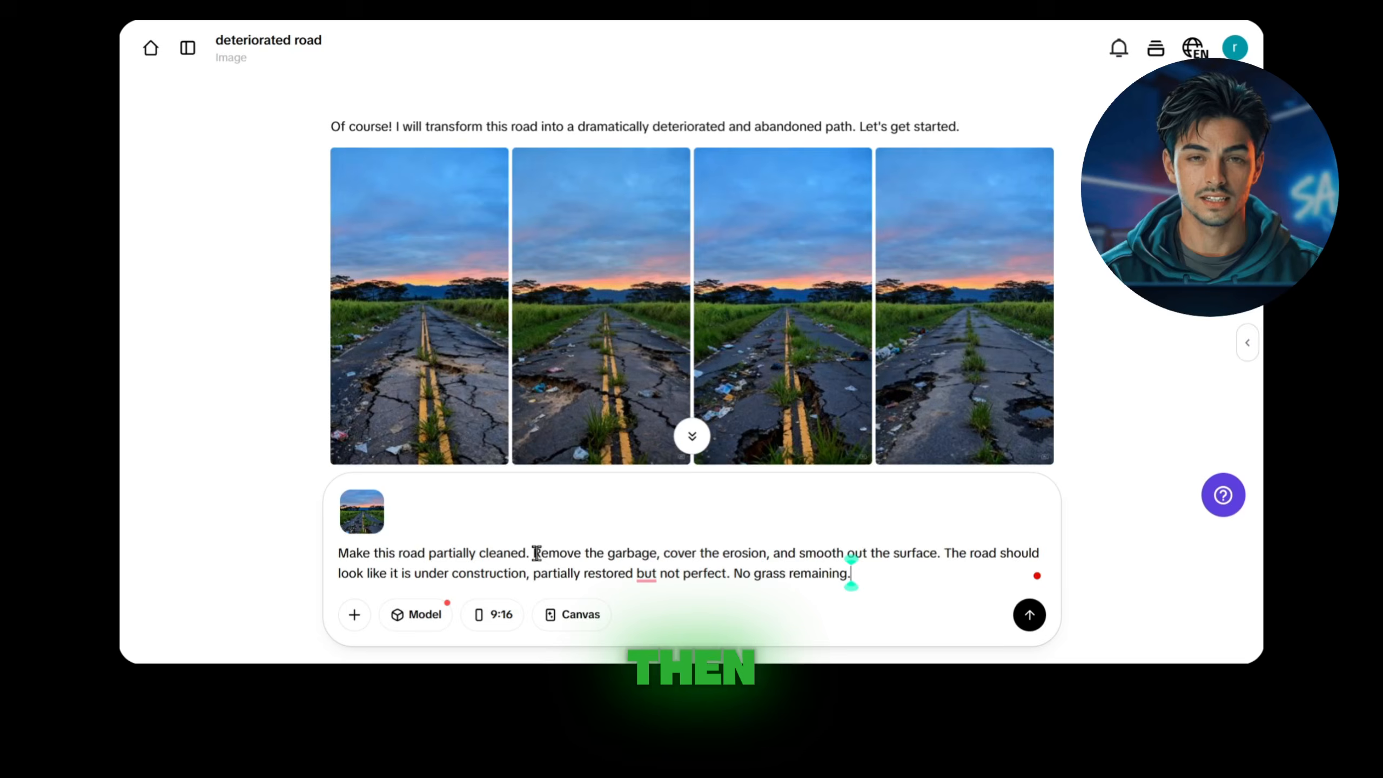
left_click(1029, 614)
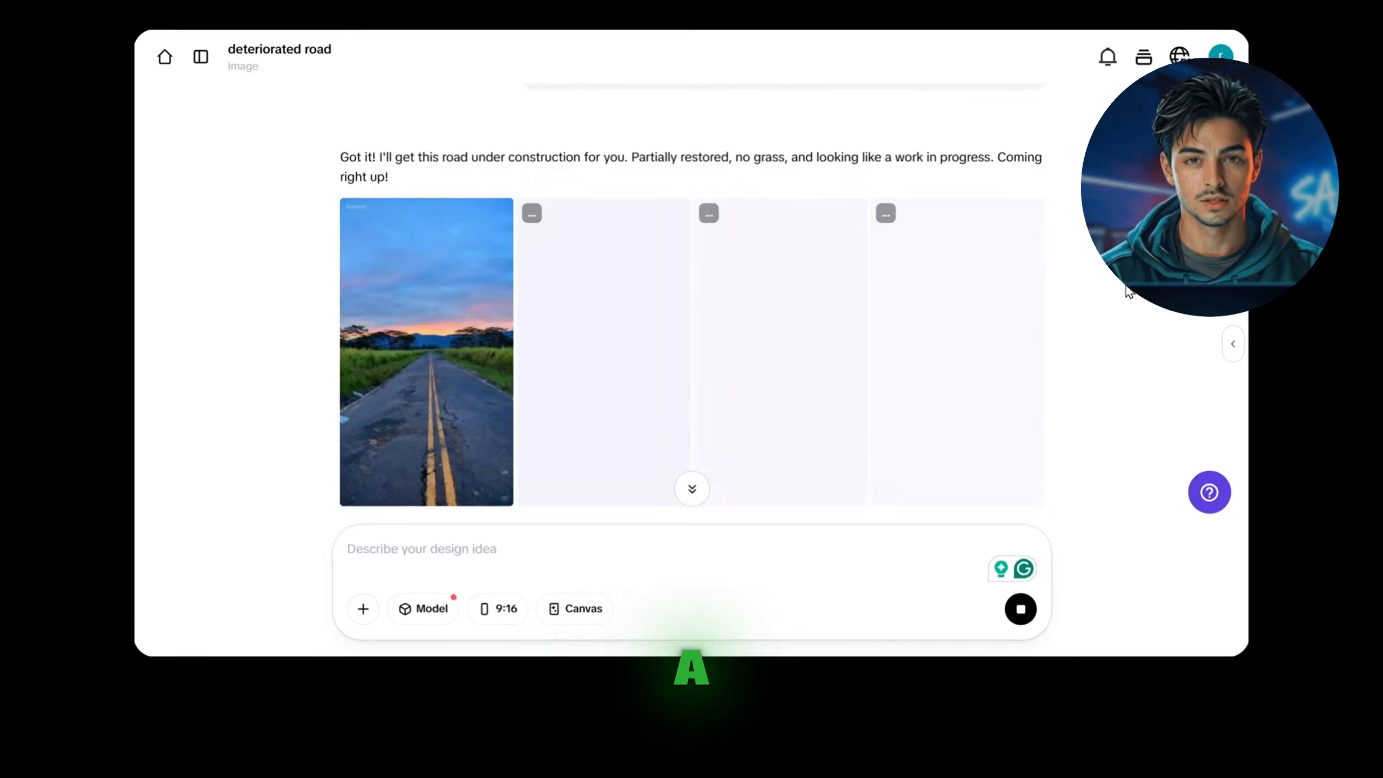
Step: Open the first partially restored road image and download it as a PNG
left_click(441, 349)
left_click(1172, 67)
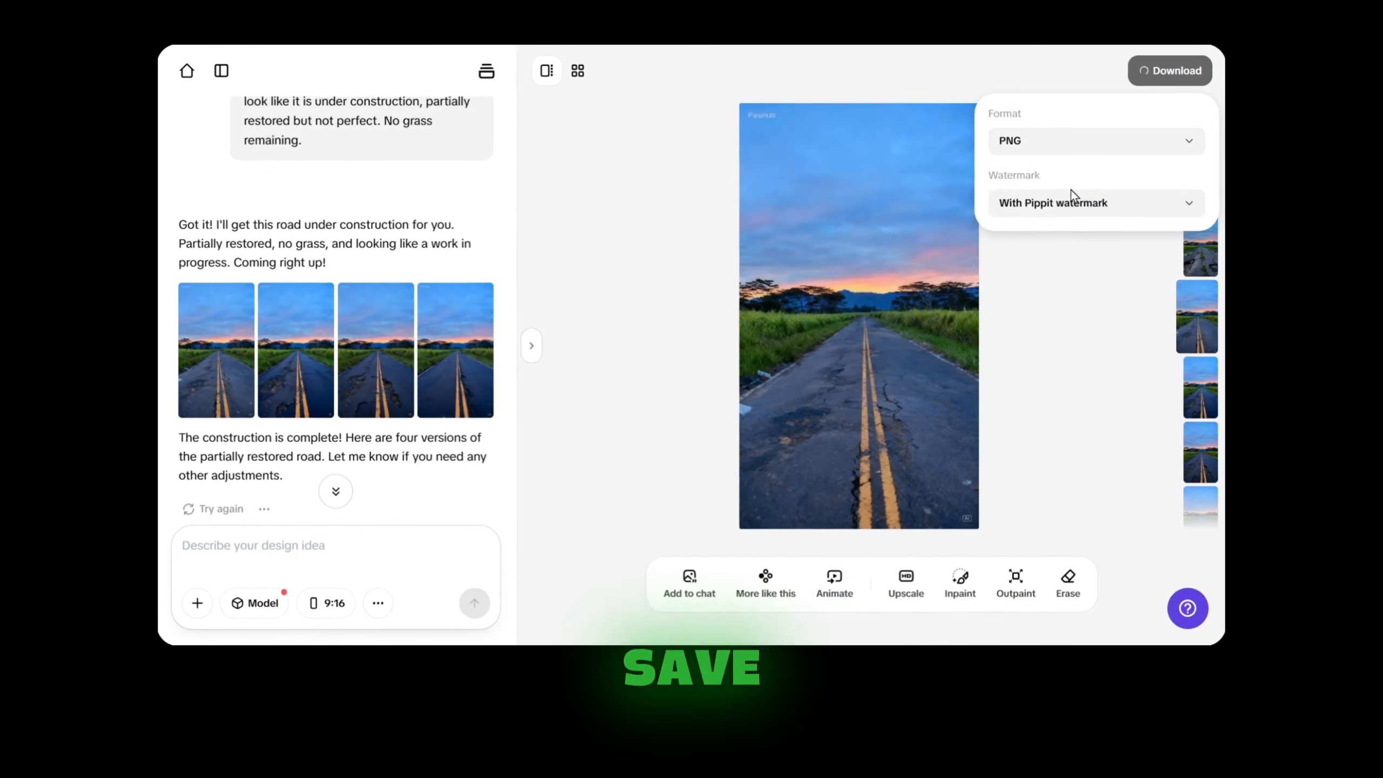
left_click(1034, 274)
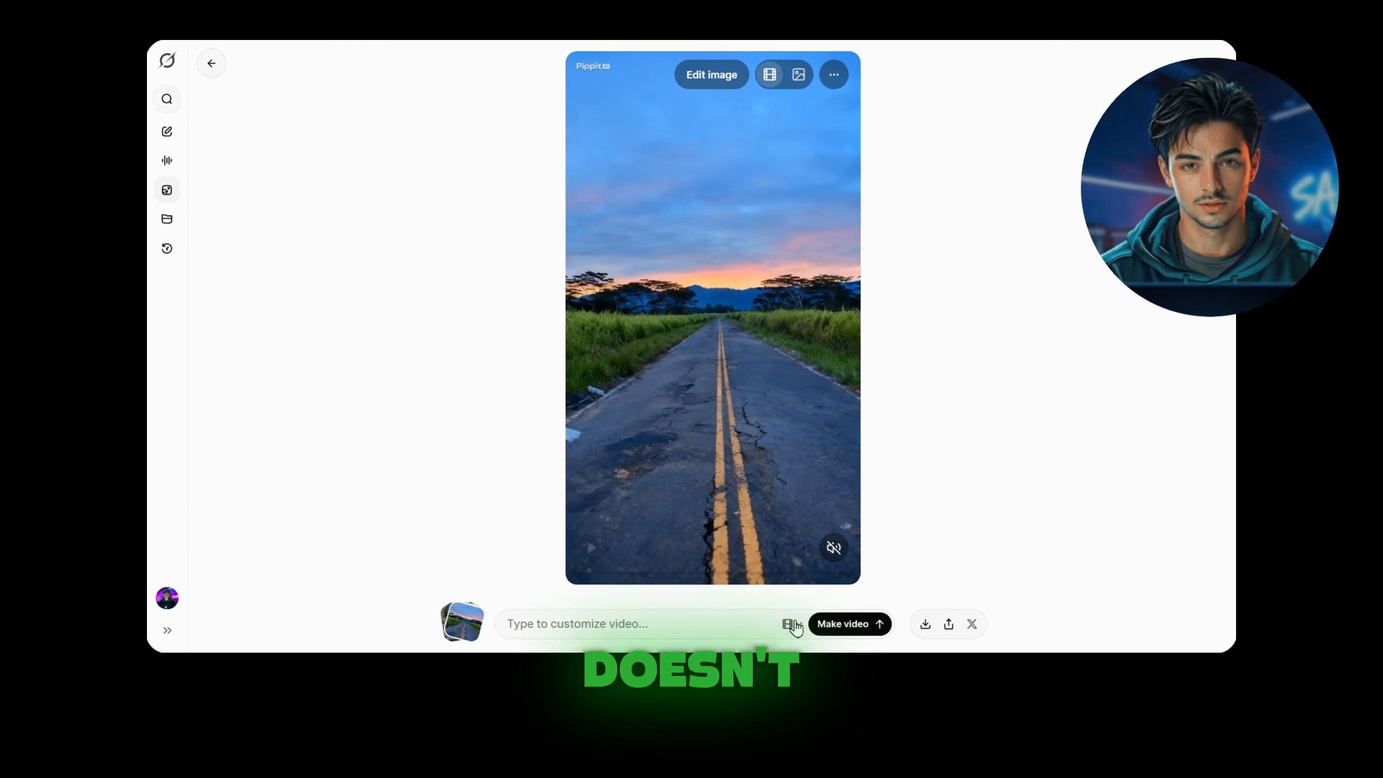
Step: Search Google for "google flow" and create a new project in Flow
left_click(792, 610)
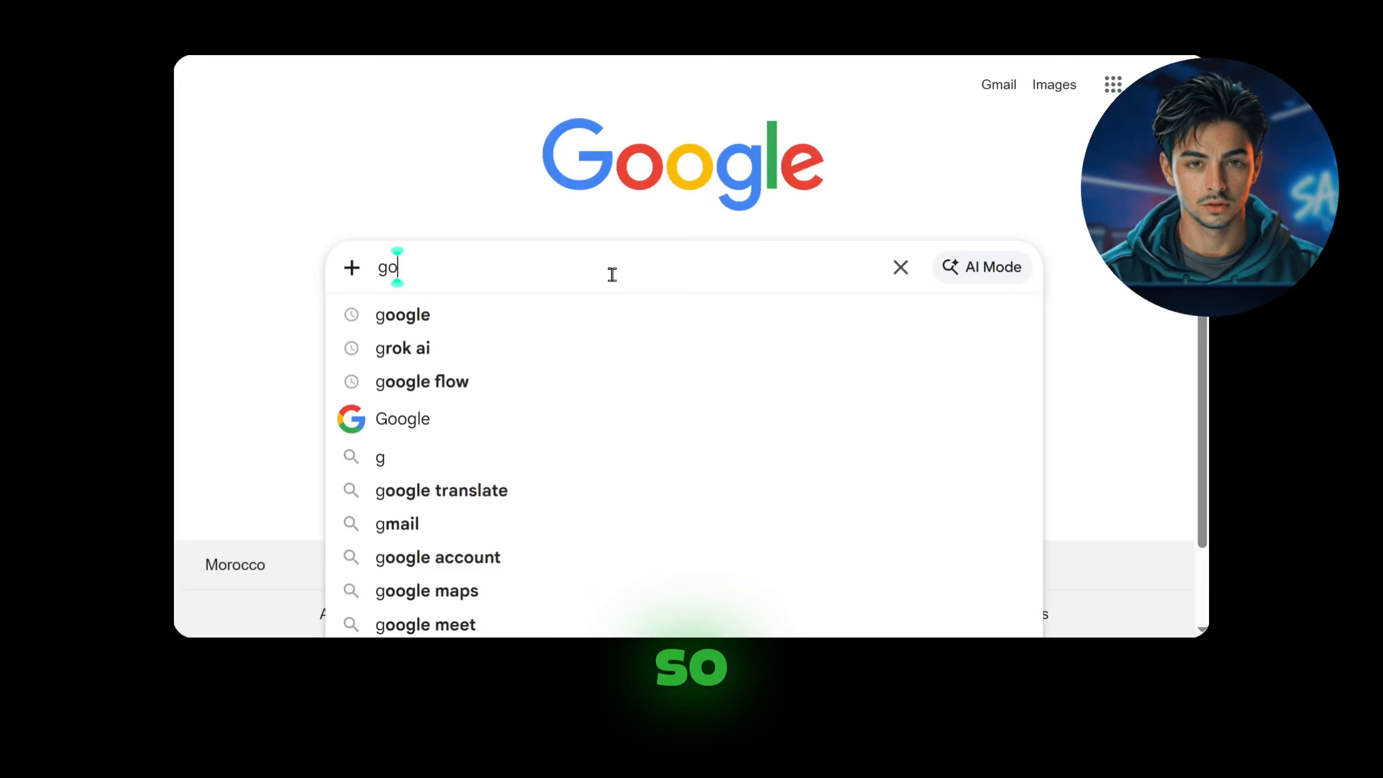
type("ogle fl")
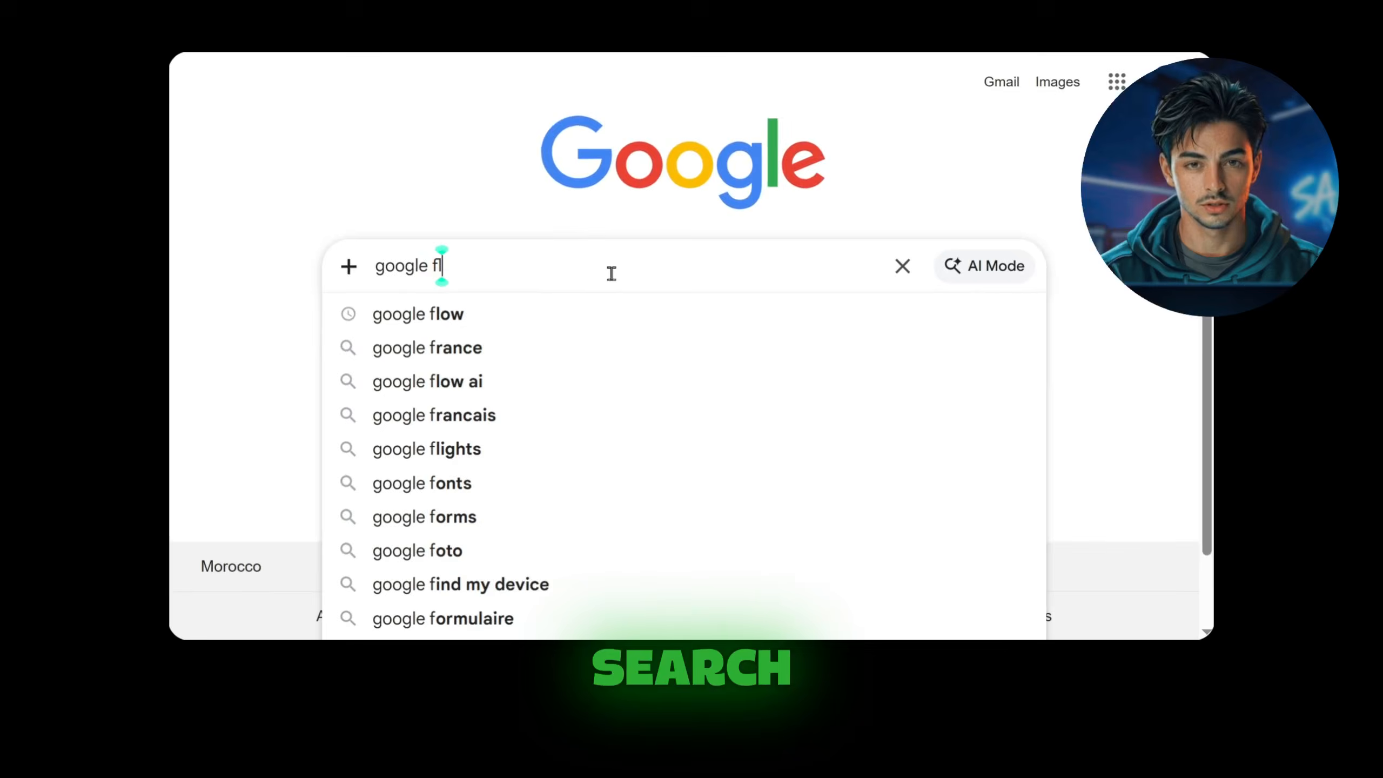
type("ow")
key("Return")
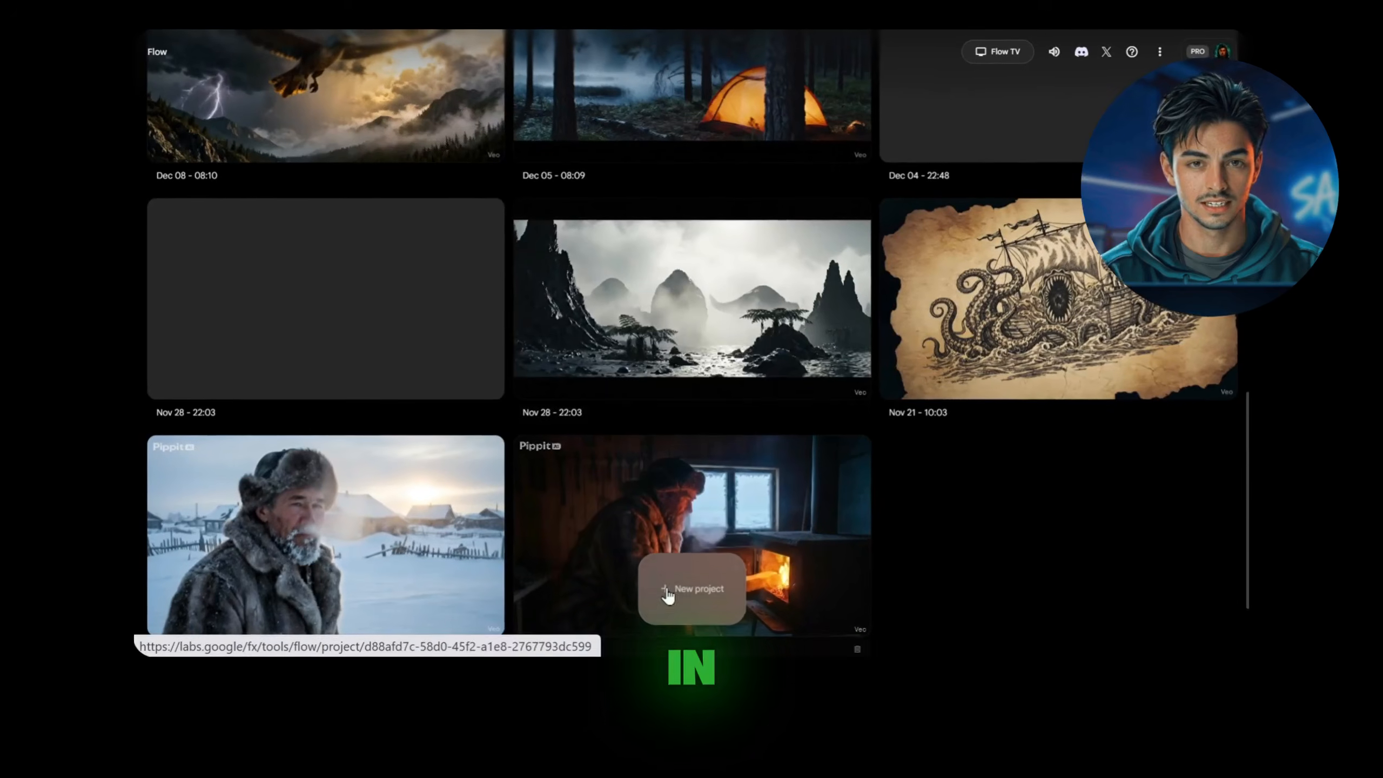
left_click(680, 587)
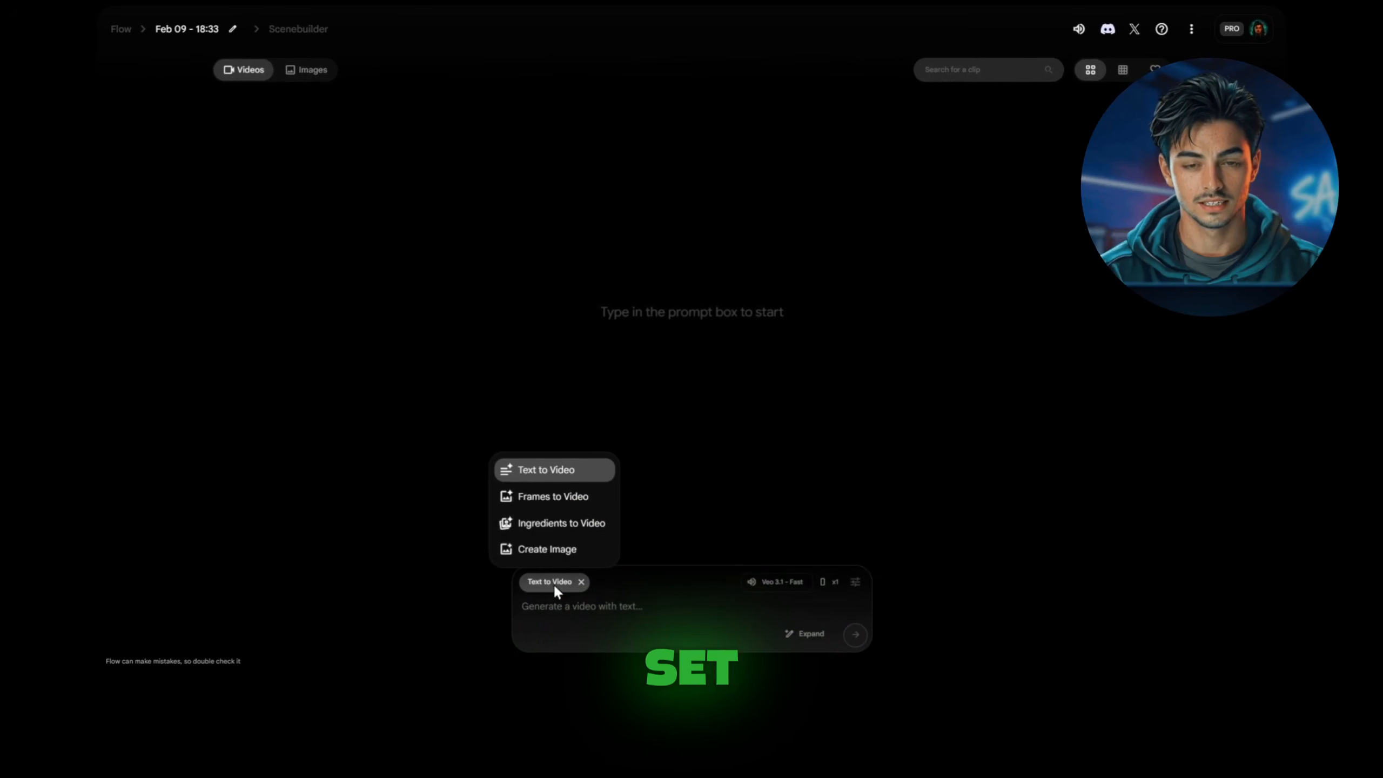
Step: Set the generation mode to Ingredients to Video and upload the Bad road image as an ingredient, cropped to Portrait
left_click(556, 522)
left_click(543, 621)
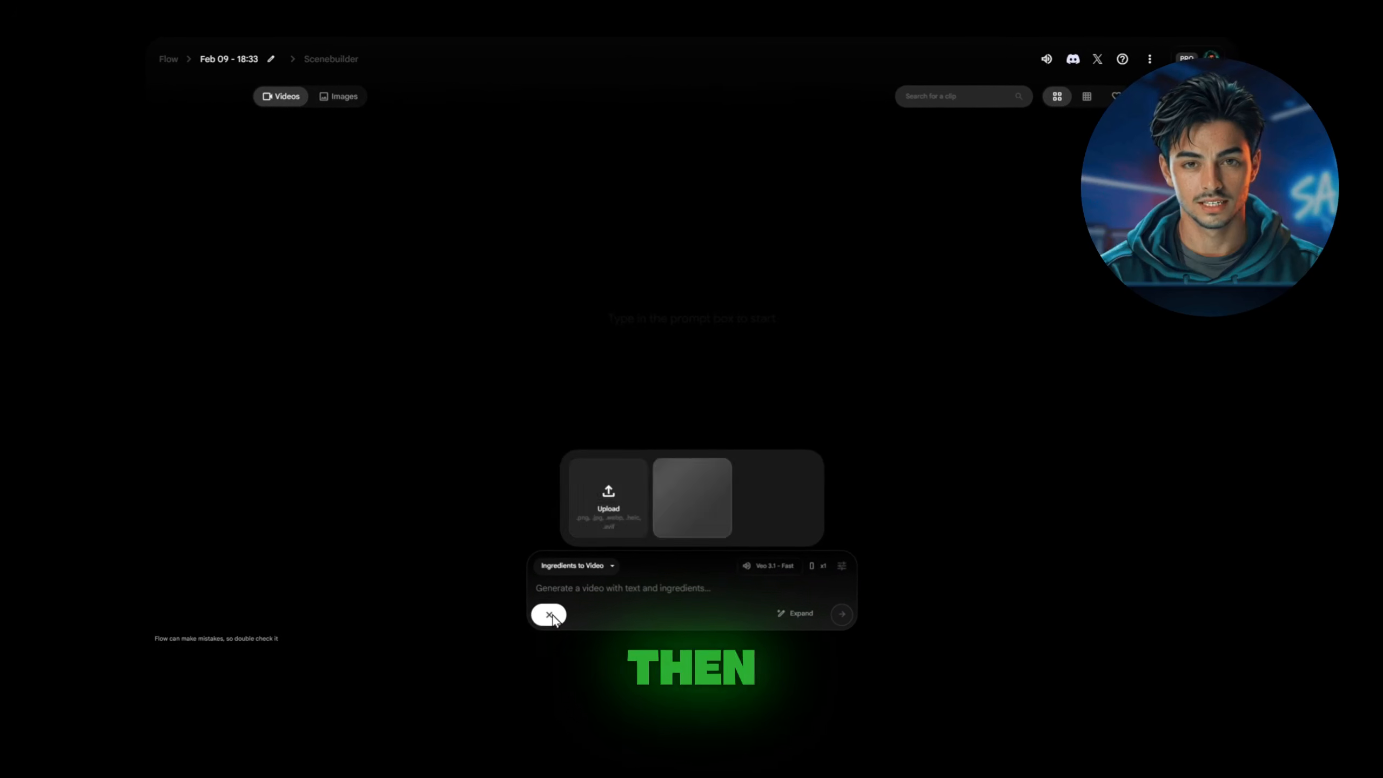
left_click(608, 510)
left_click(278, 188)
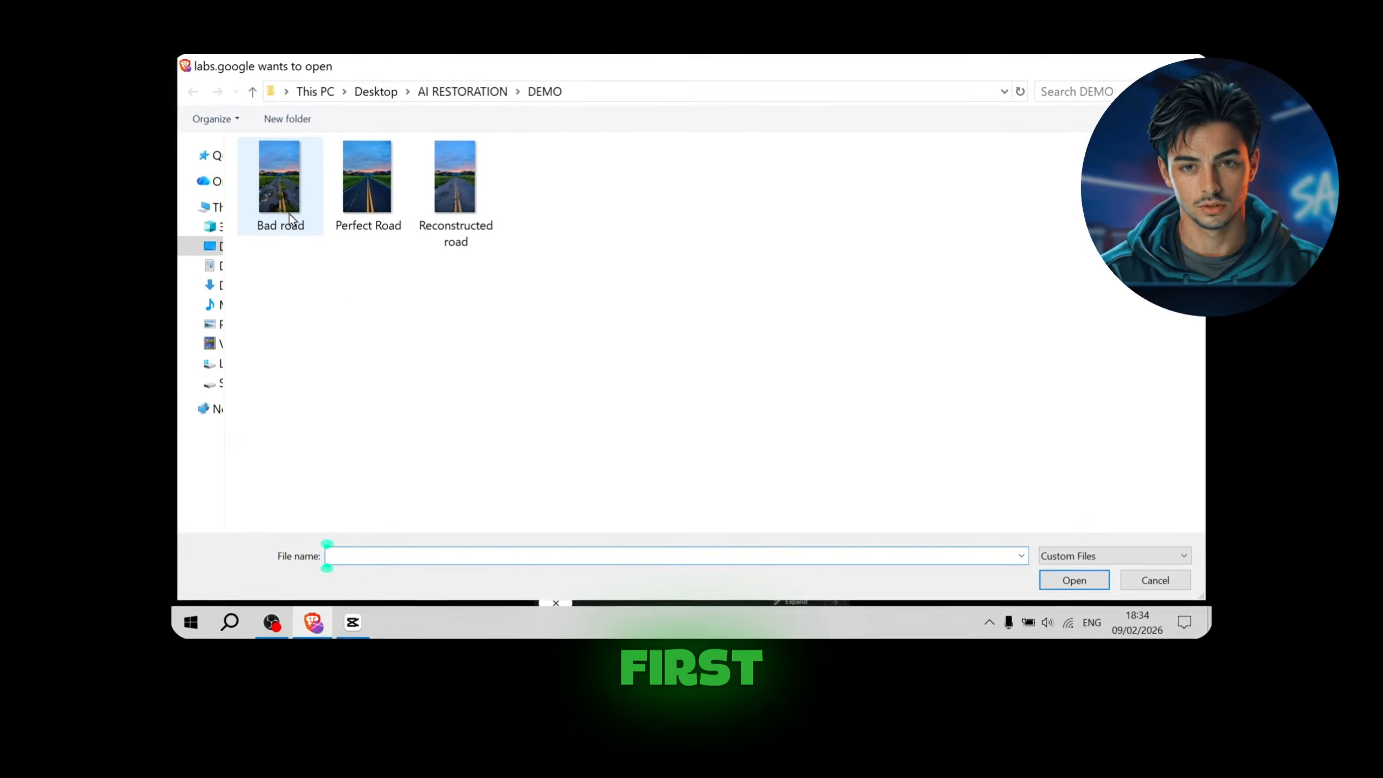
left_click(1061, 576)
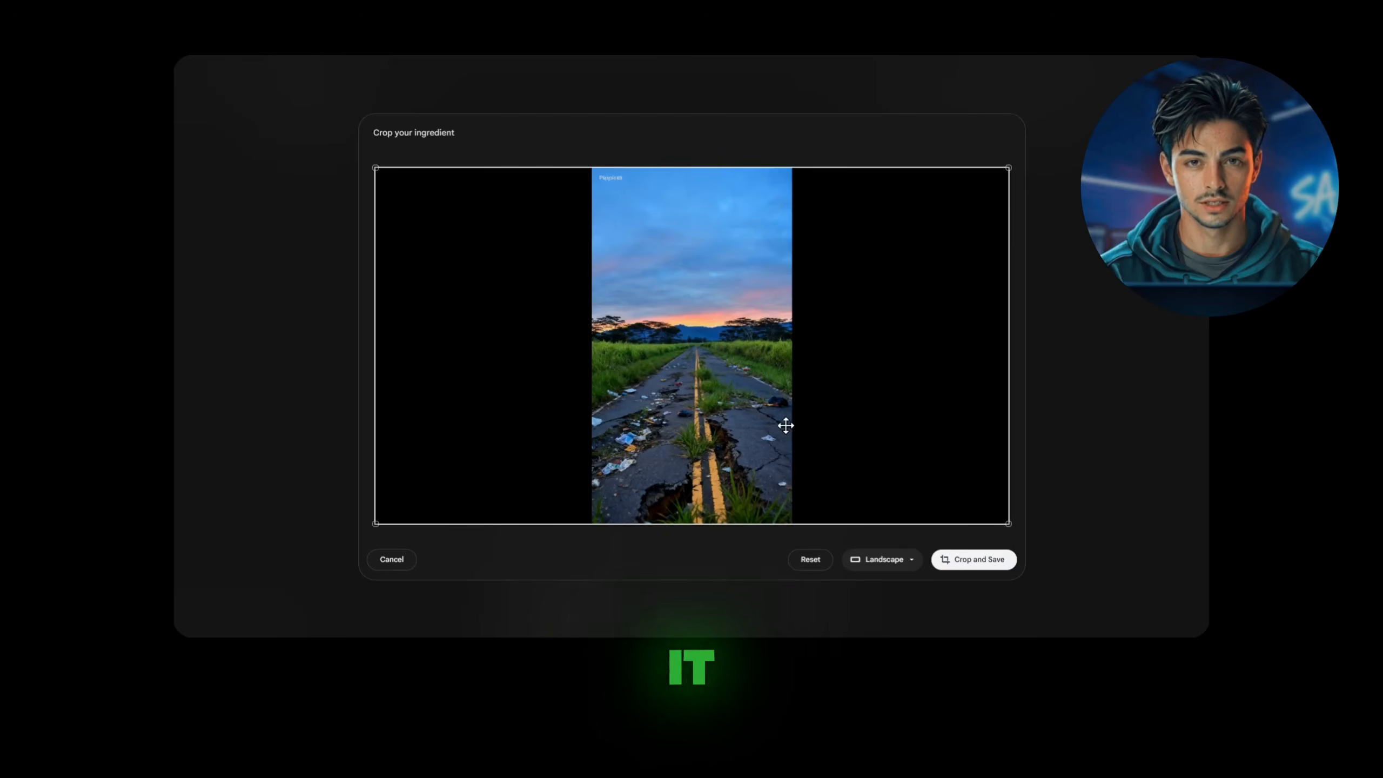
left_click(883, 561)
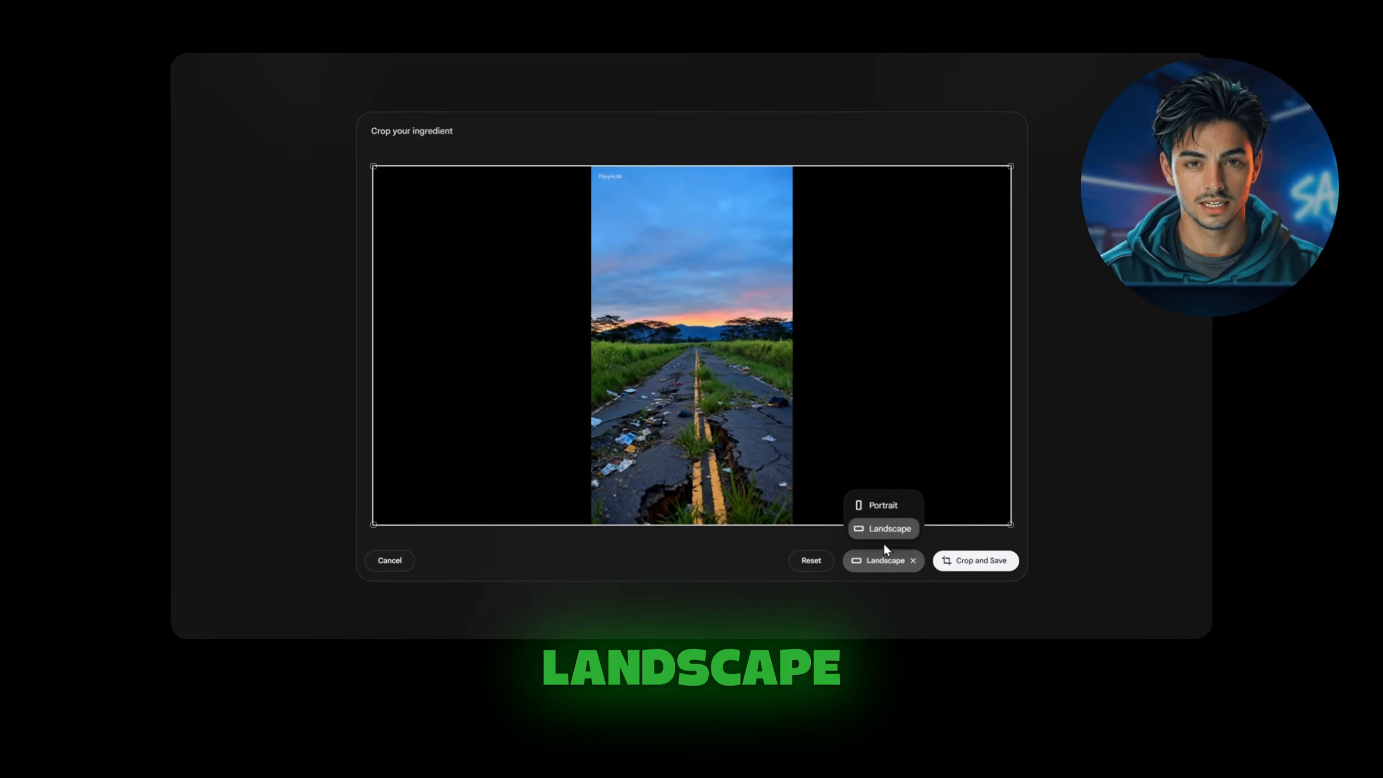
left_click(878, 504)
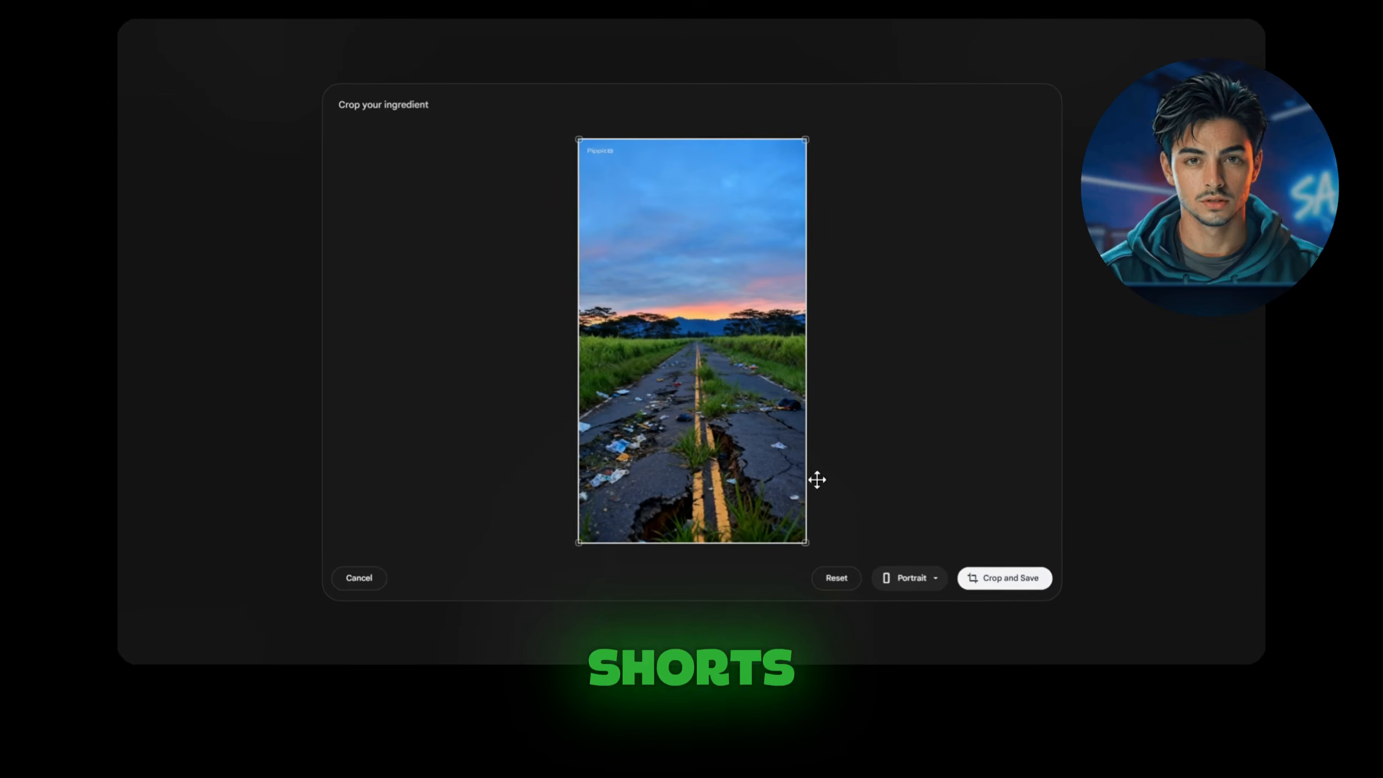
left_click(1013, 583)
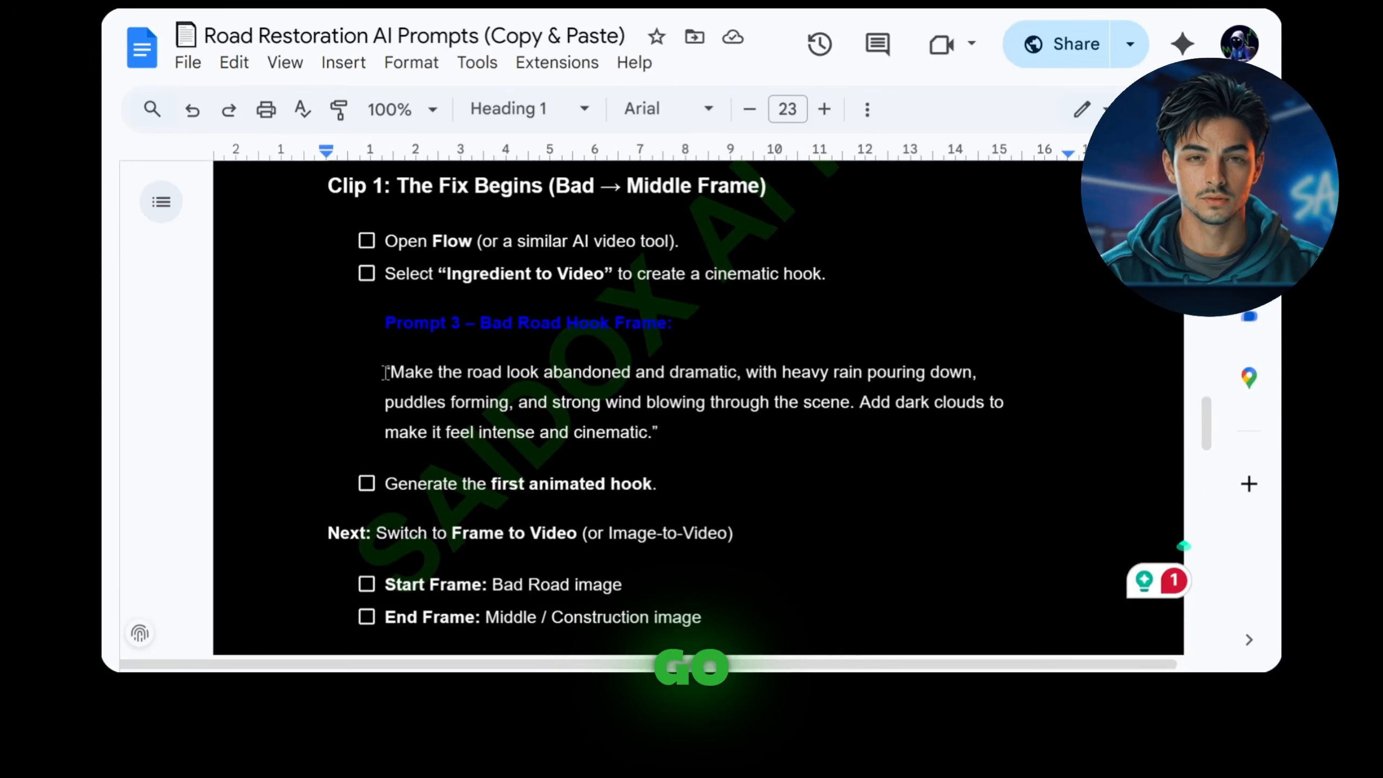
Step: Copy the Prompt 3 bad road hook text from the prompts document and paste it into Flow's video prompt
left_click_drag(386, 373, 658, 432)
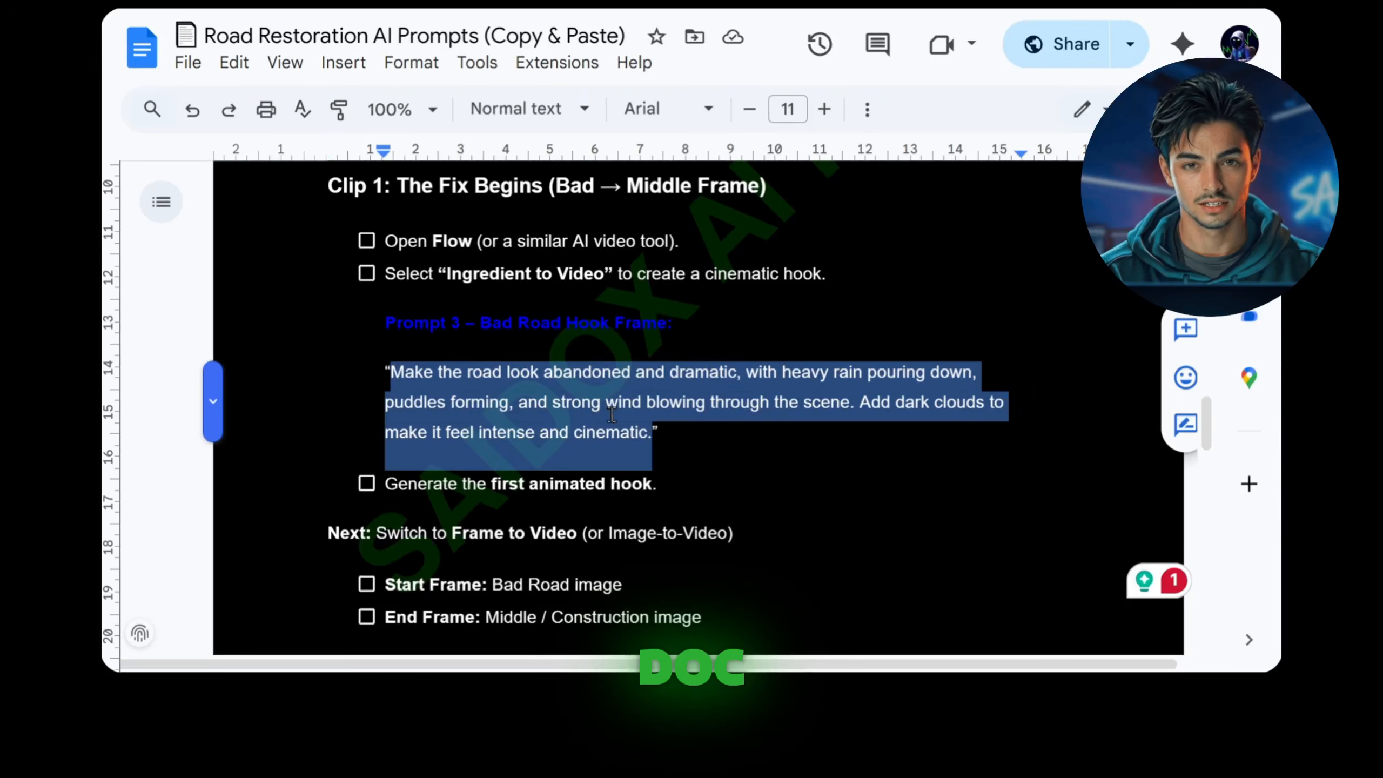
right_click(603, 432)
left_click(673, 235)
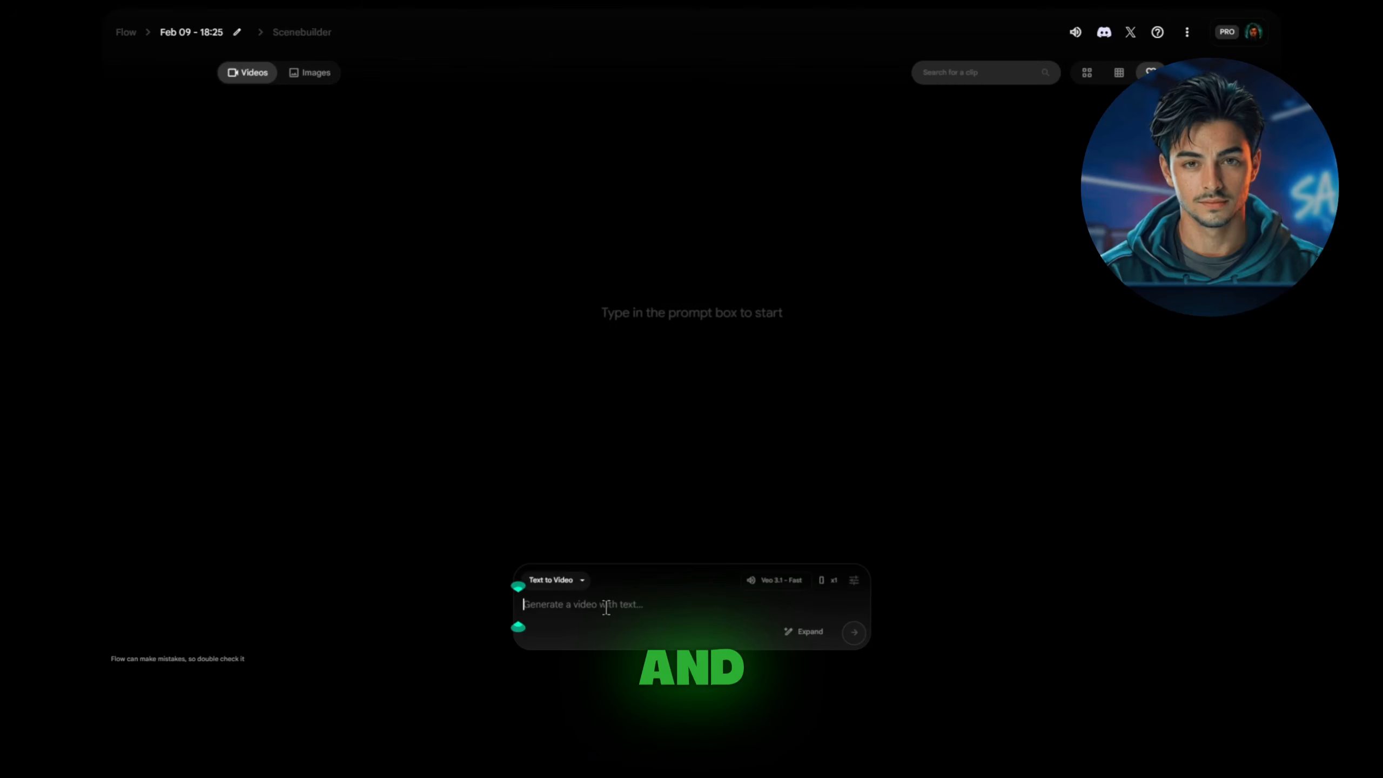
right_click(606, 607)
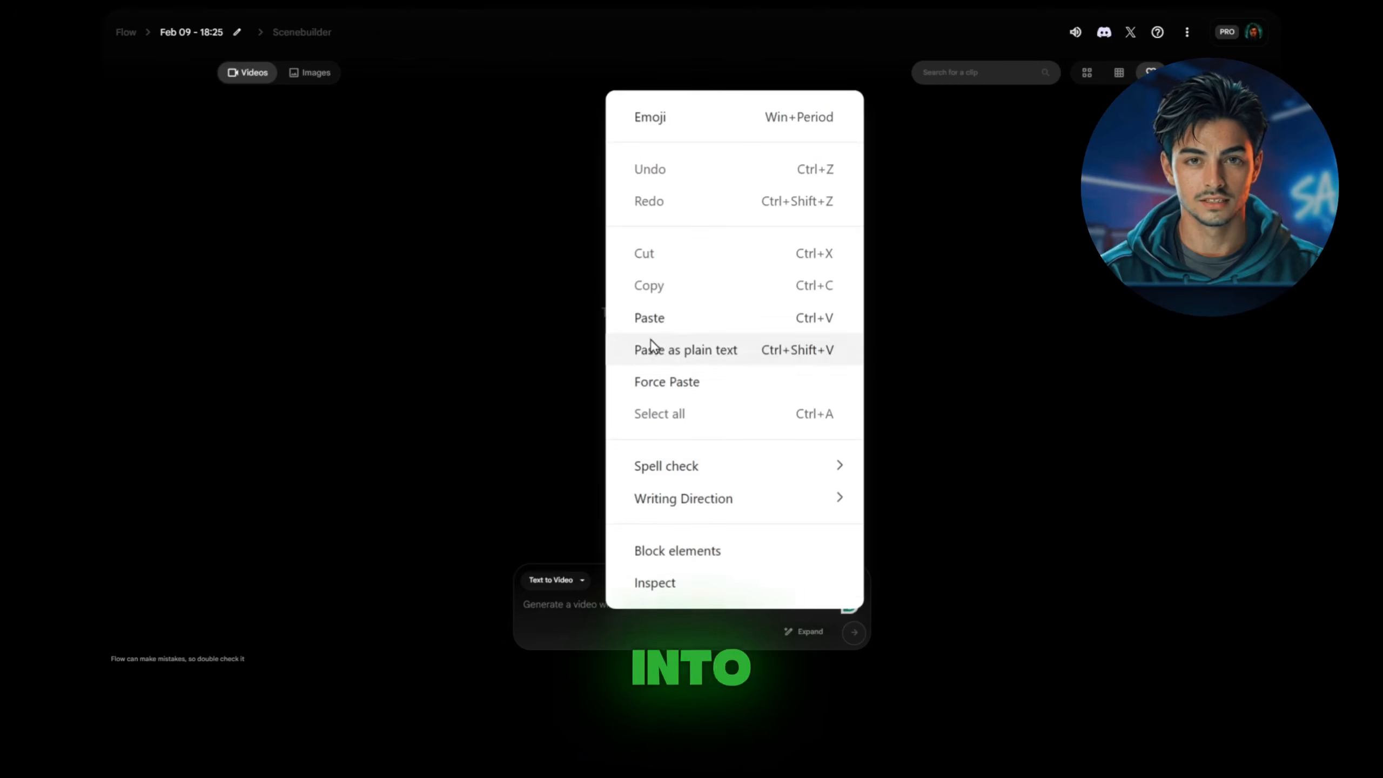
left_click(653, 343)
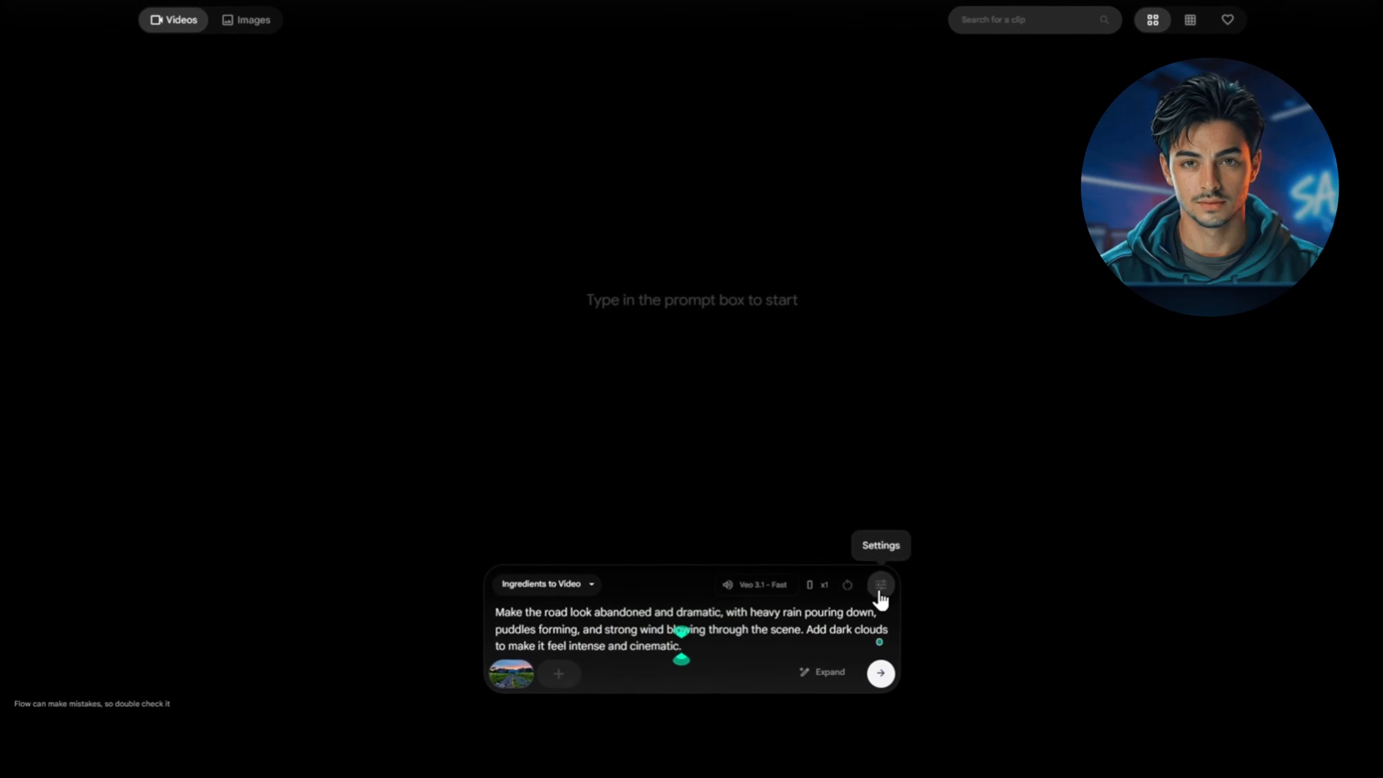
Step: Check that the settings use Portrait (9:16), 1 output and Veo 3.1 - Fast, and generate the hook video
left_click(880, 591)
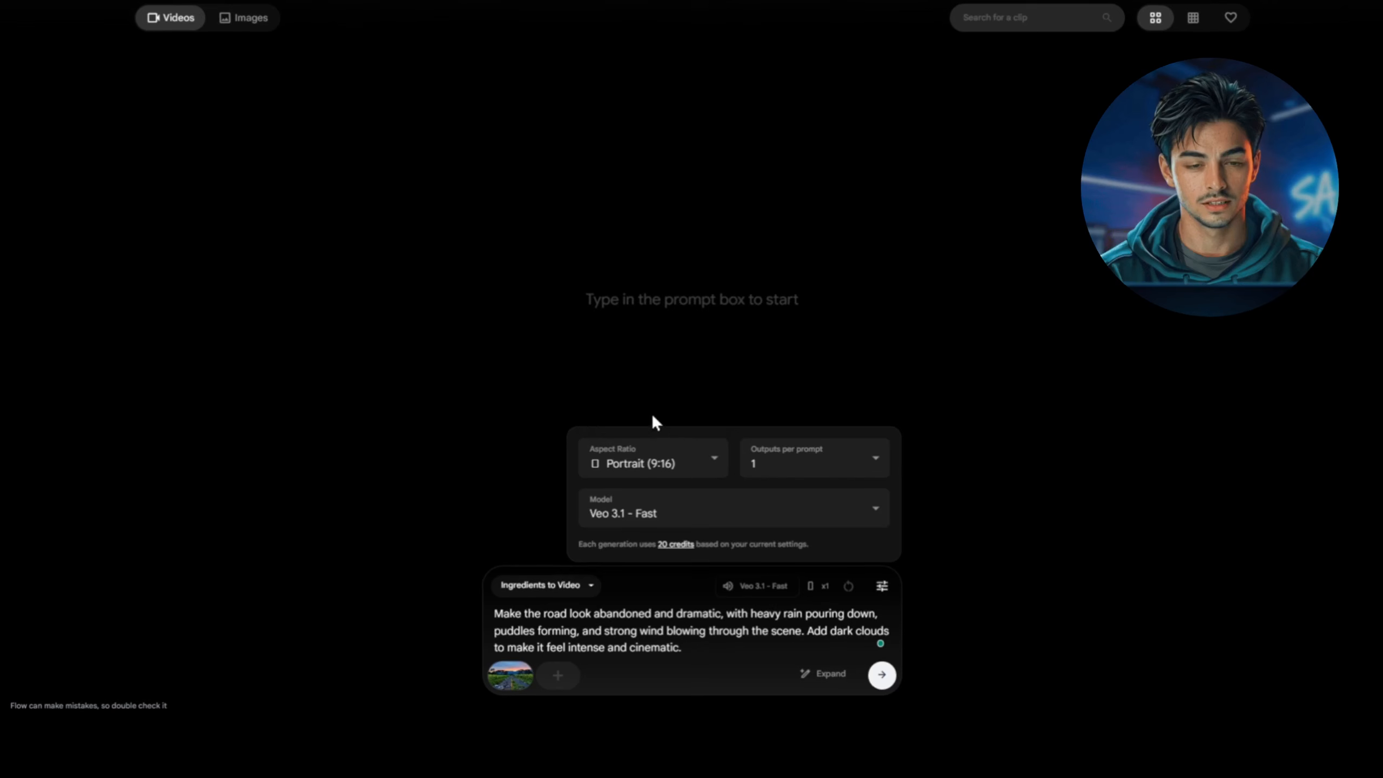
left_click(653, 508)
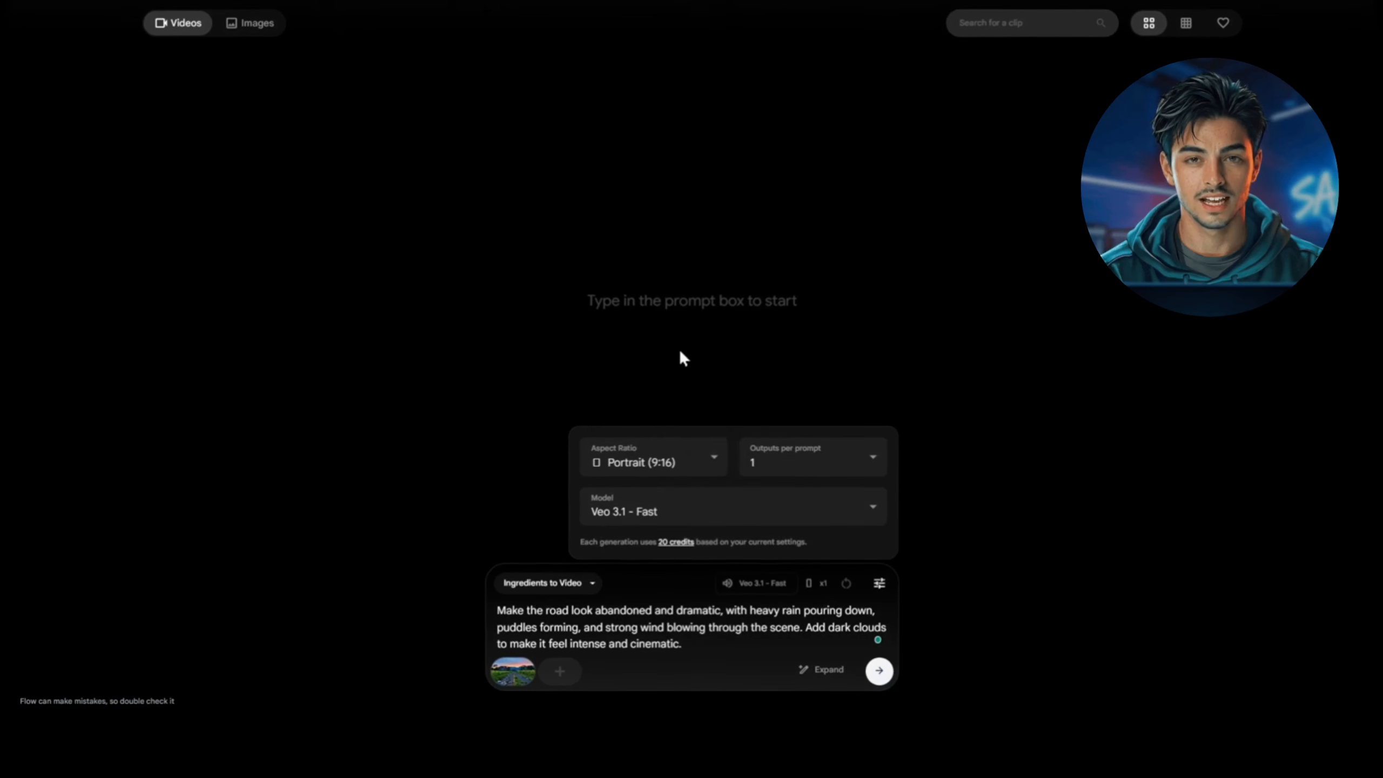
left_click(877, 669)
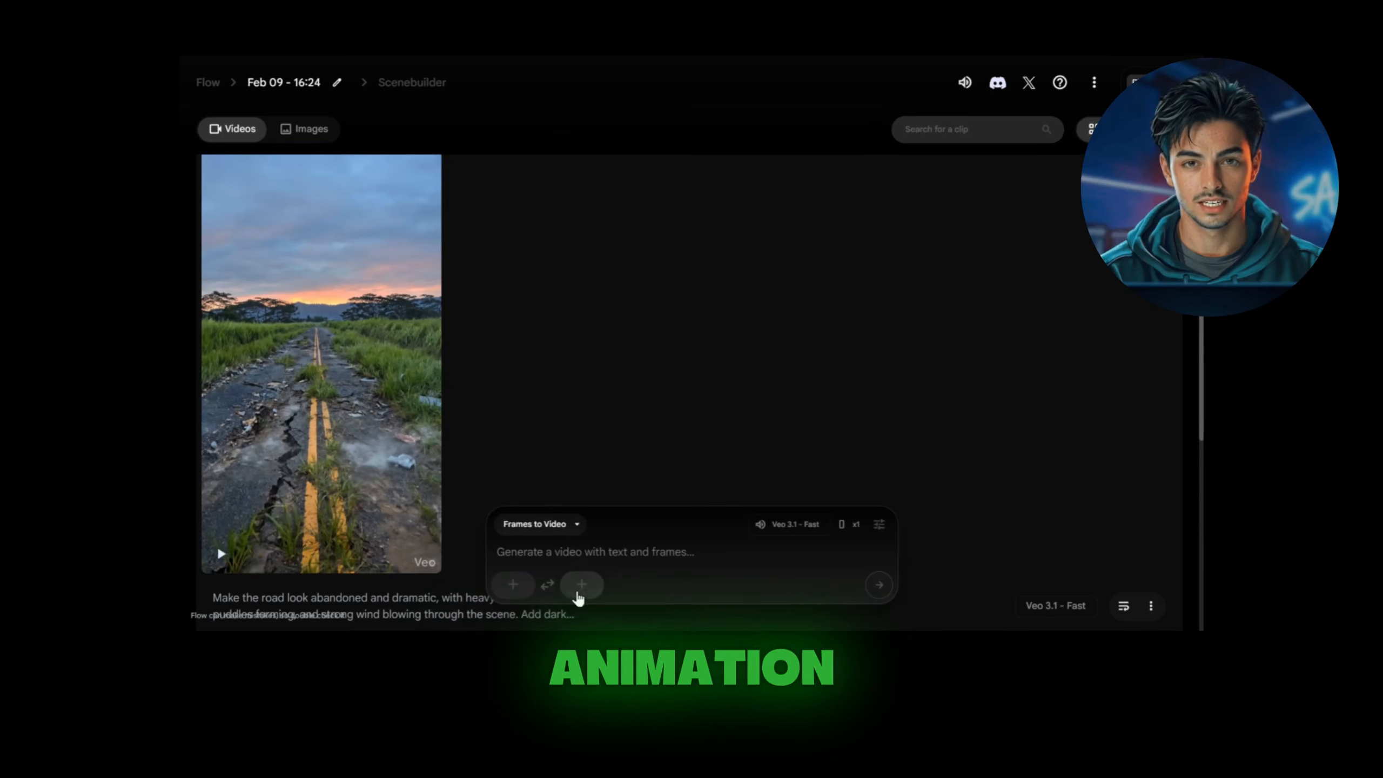
Step: Upload the Bad road image as the start frame for Frames to Video, cropped to Portrait
left_click(512, 584)
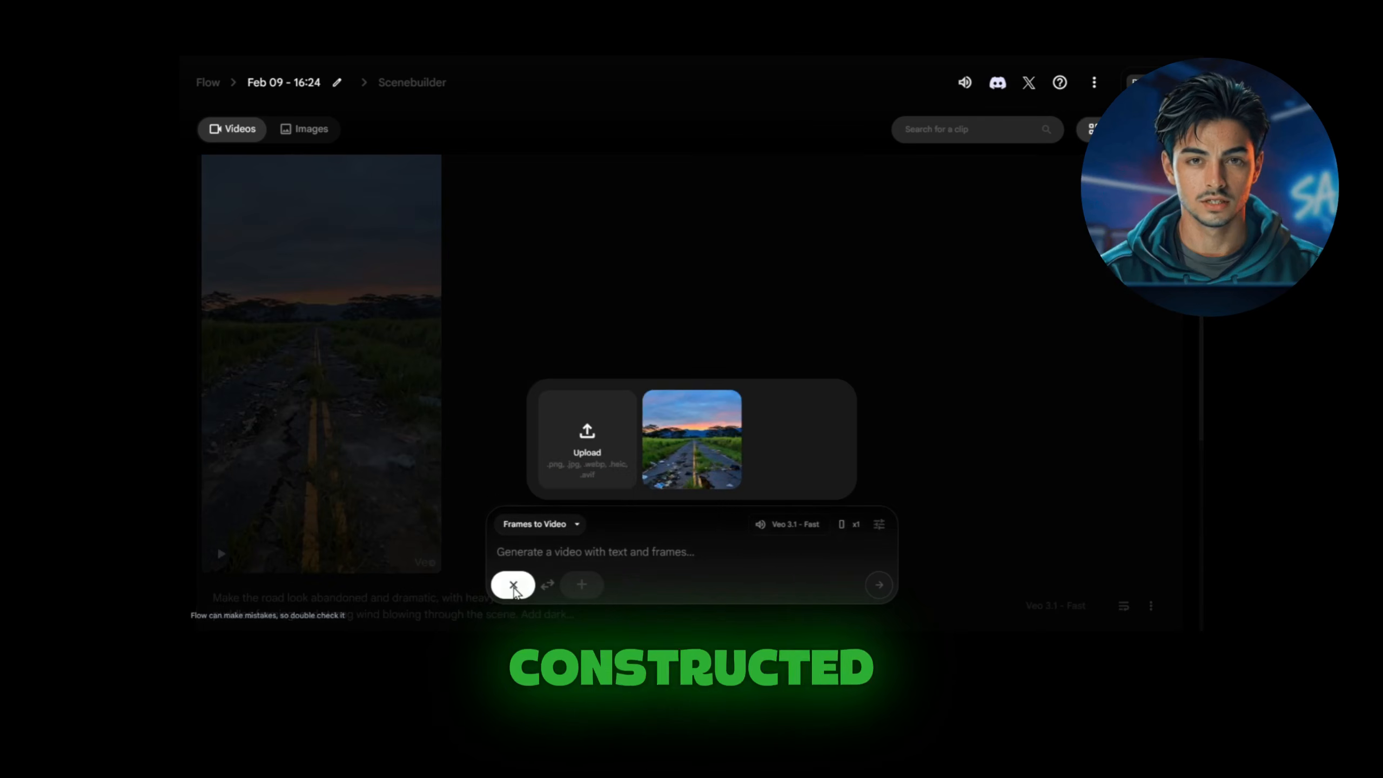
left_click(588, 452)
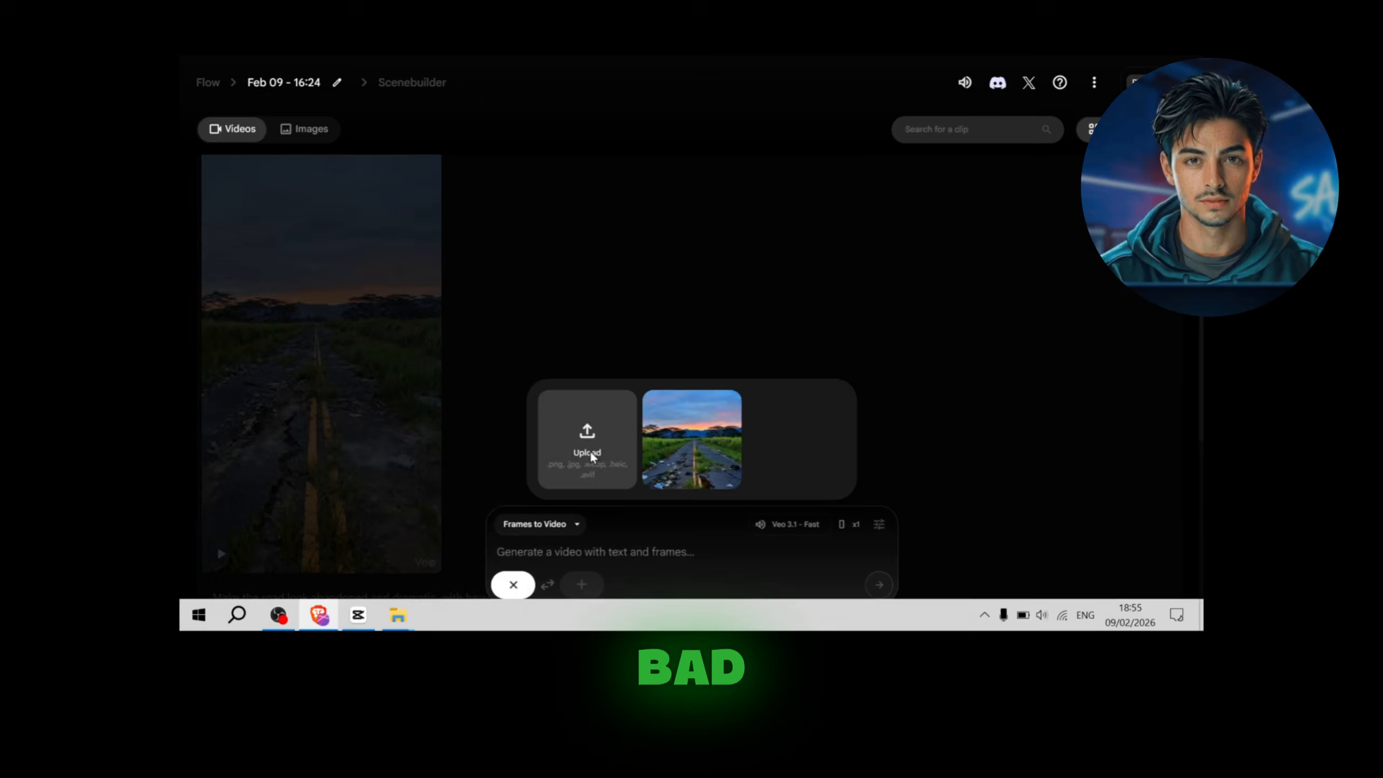
left_click(291, 212)
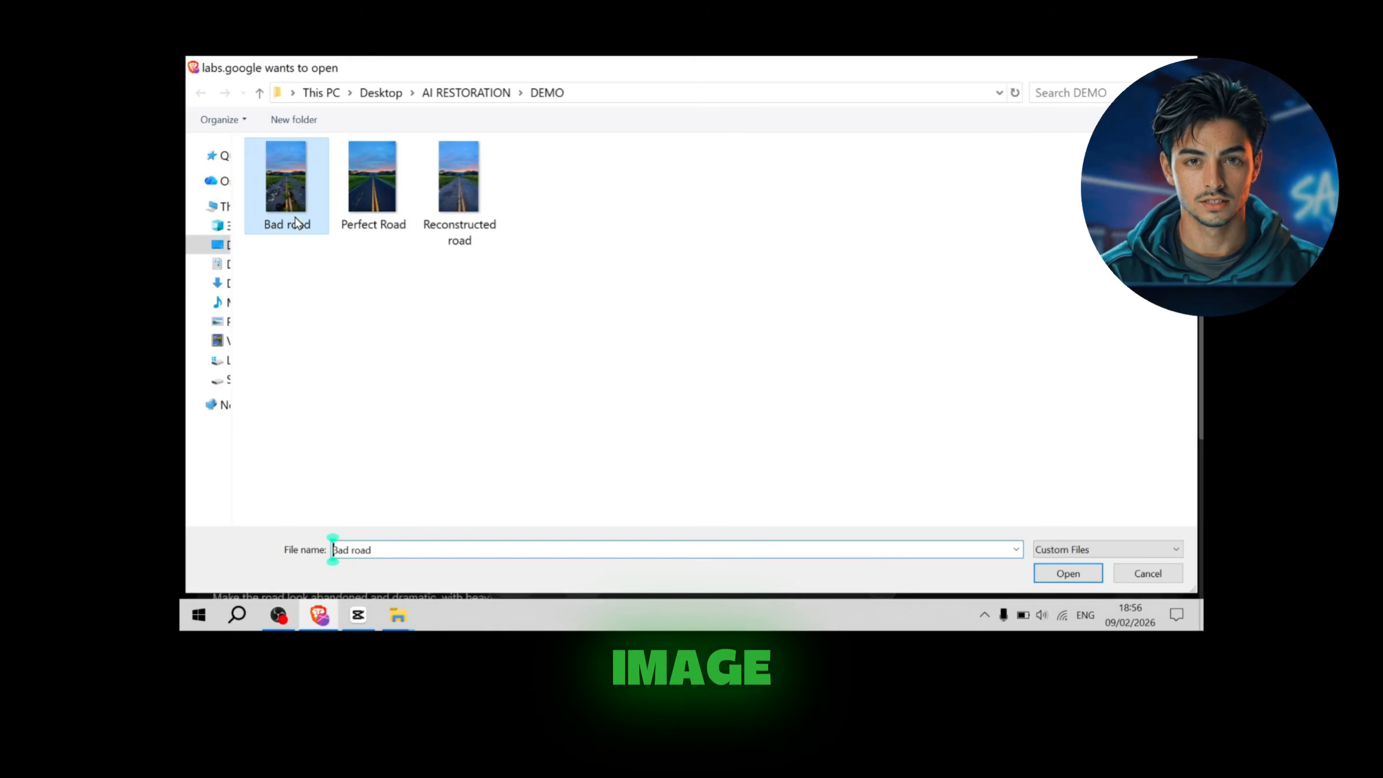
left_click(1048, 576)
left_click(985, 548)
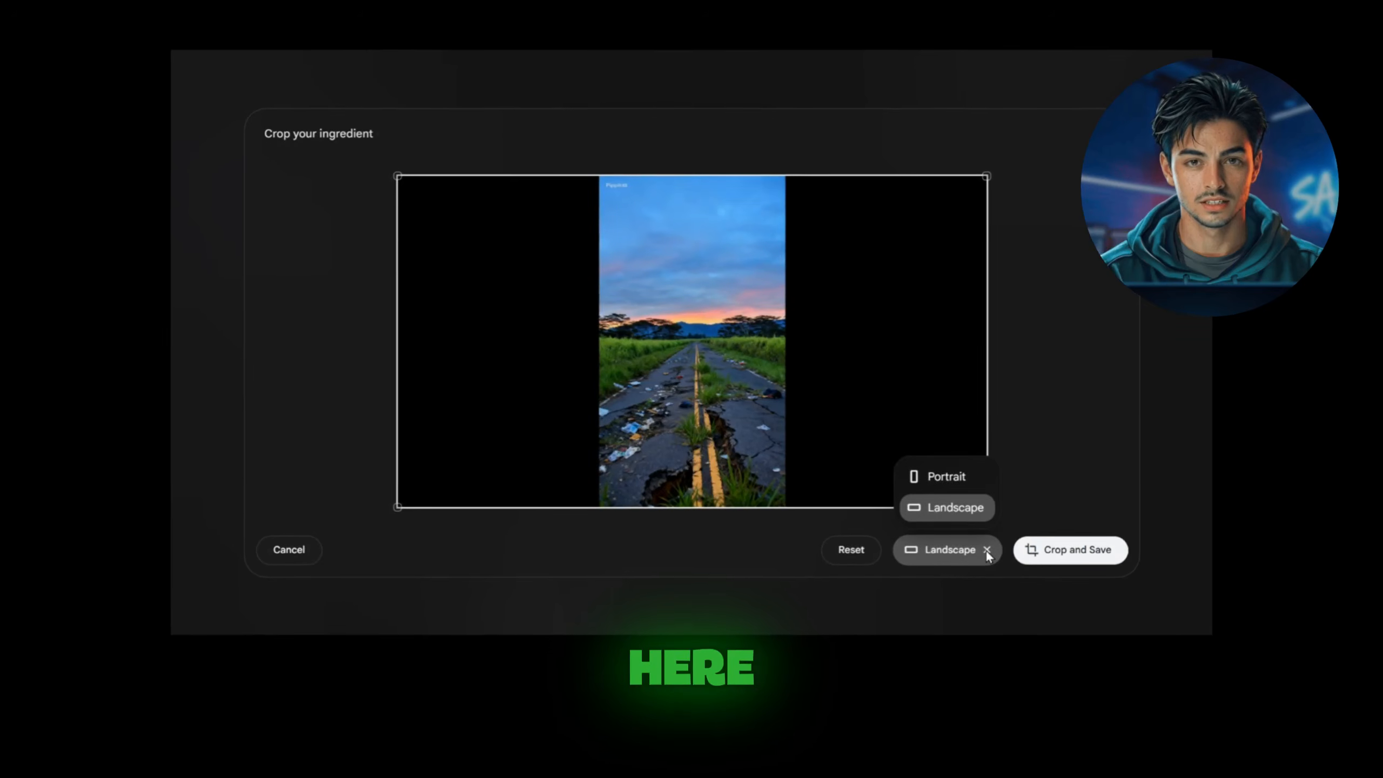
left_click(954, 476)
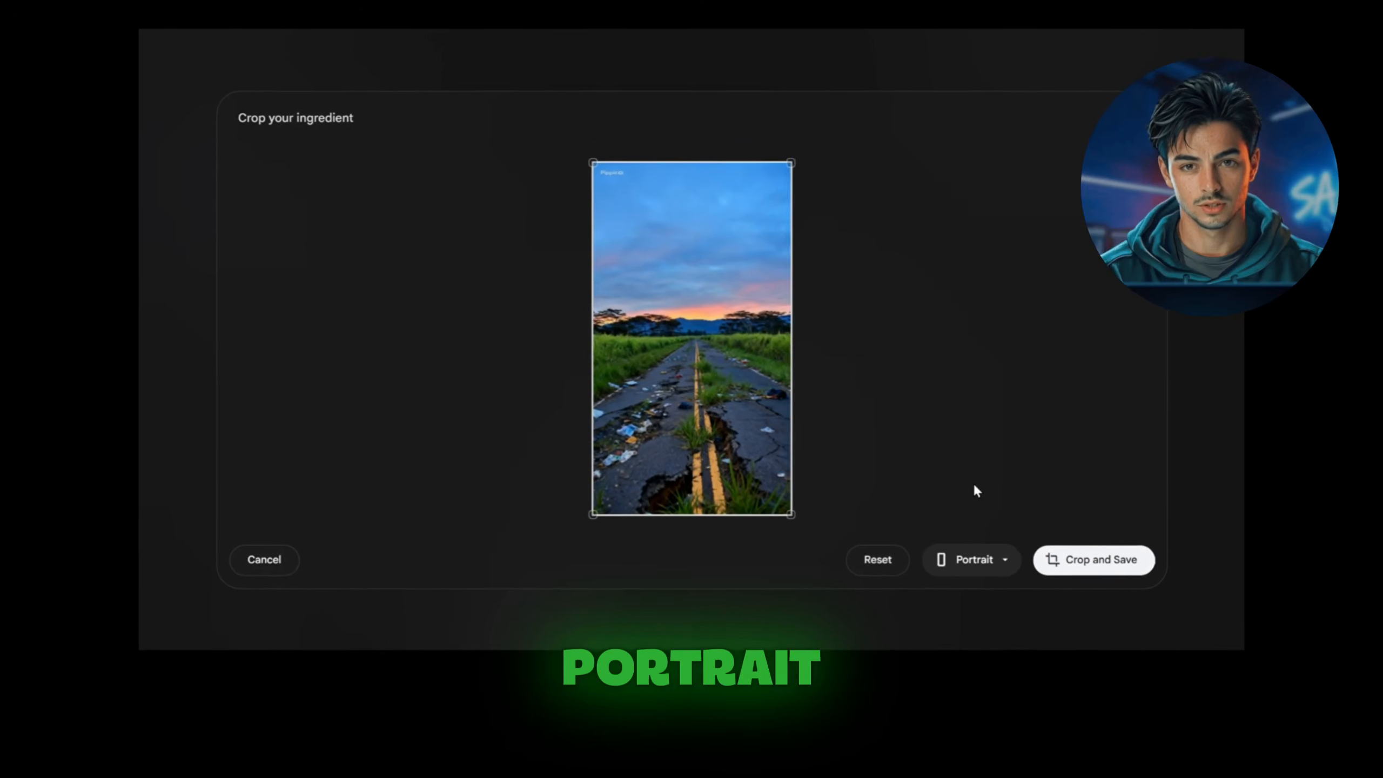
left_click(1097, 567)
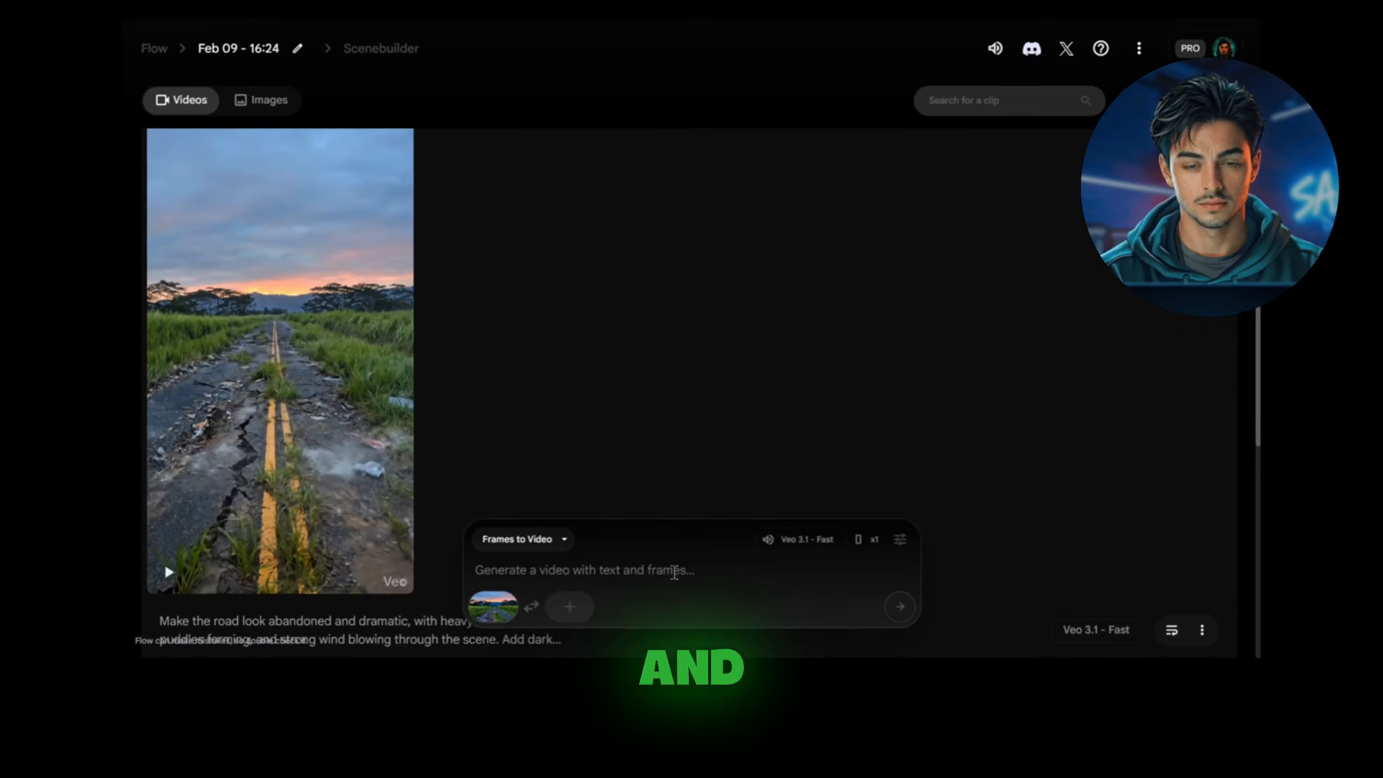
Step: Upload the Reconstructed road image as the end frame for the Frames to Video generation
left_click(570, 607)
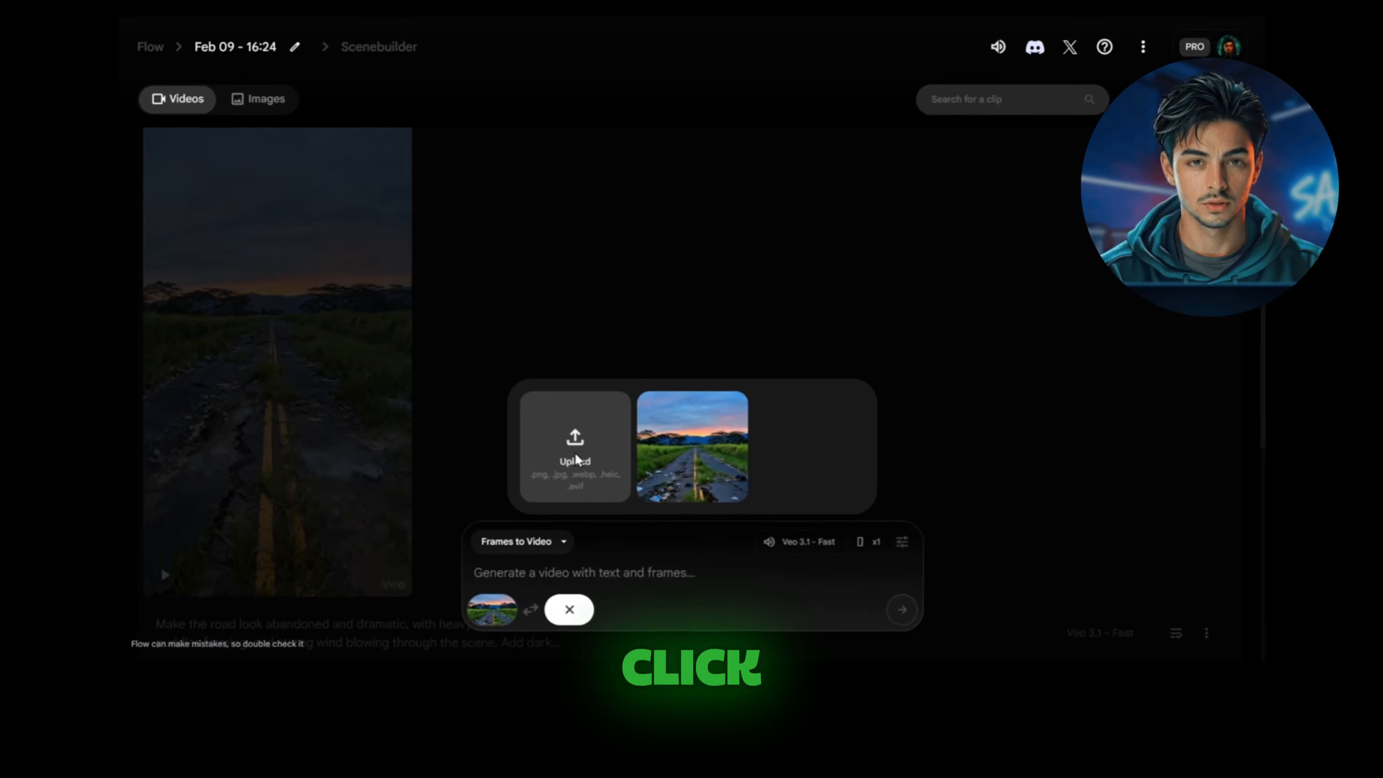
left_click(573, 469)
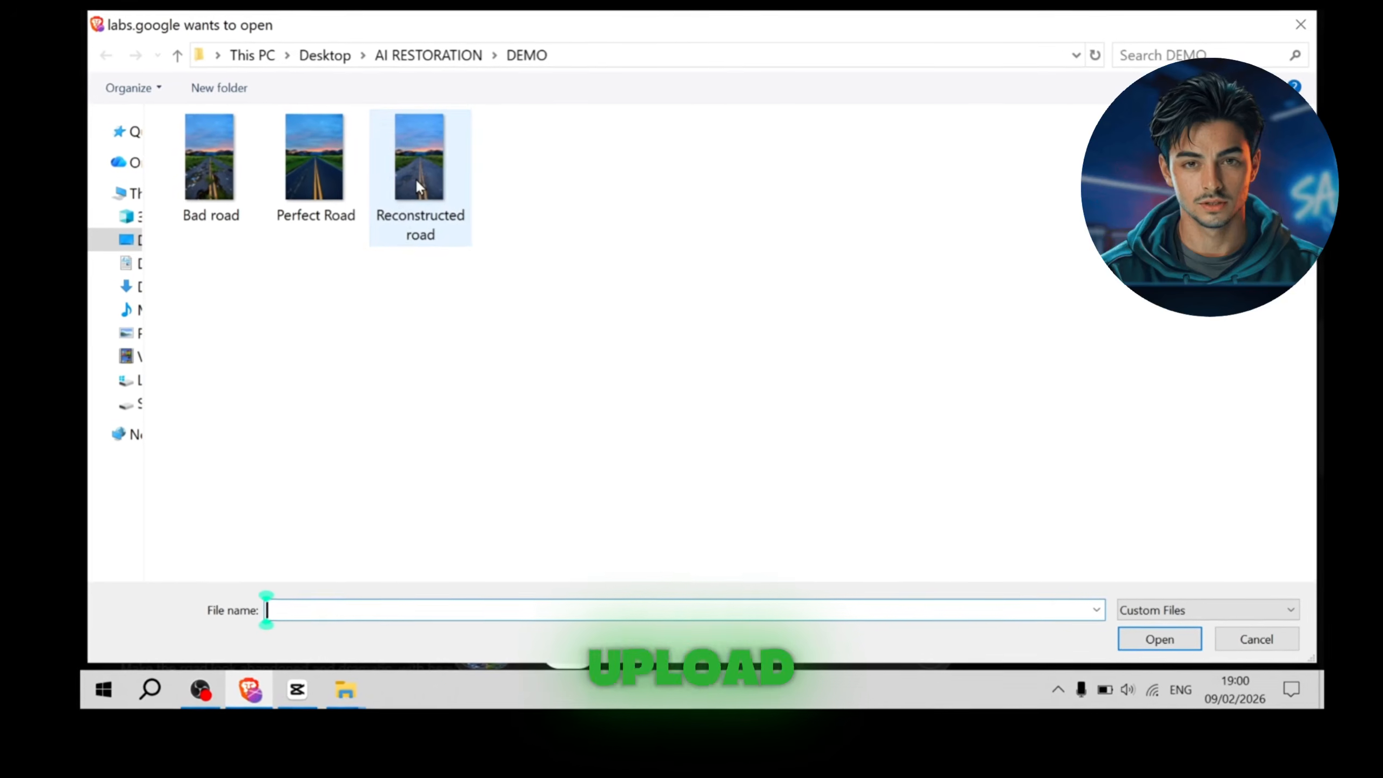
left_click(418, 174)
left_click(1138, 628)
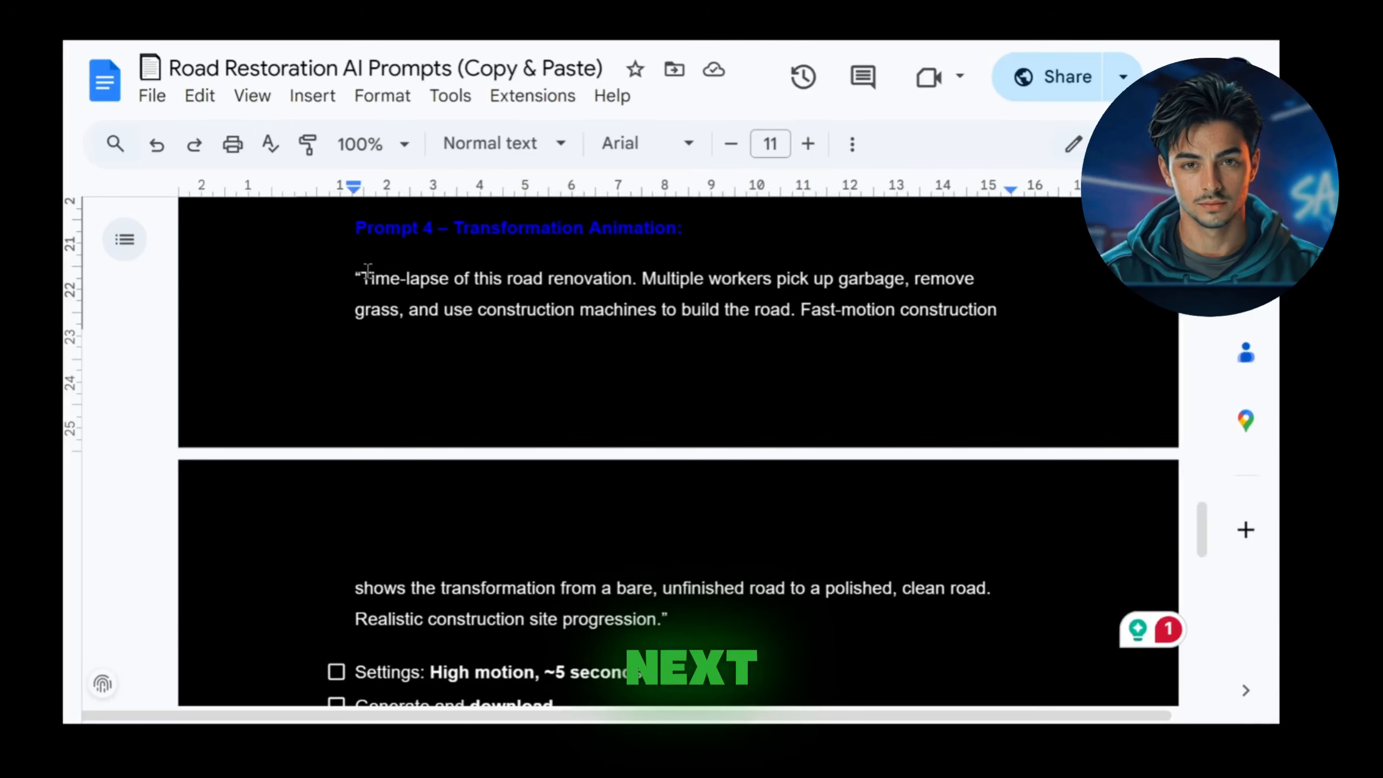
Step: Copy the Prompt 4 transformation animation text from the prompts document and paste it into Flow's video prompt
left_click_drag(441, 334, 658, 604)
right_click(591, 392)
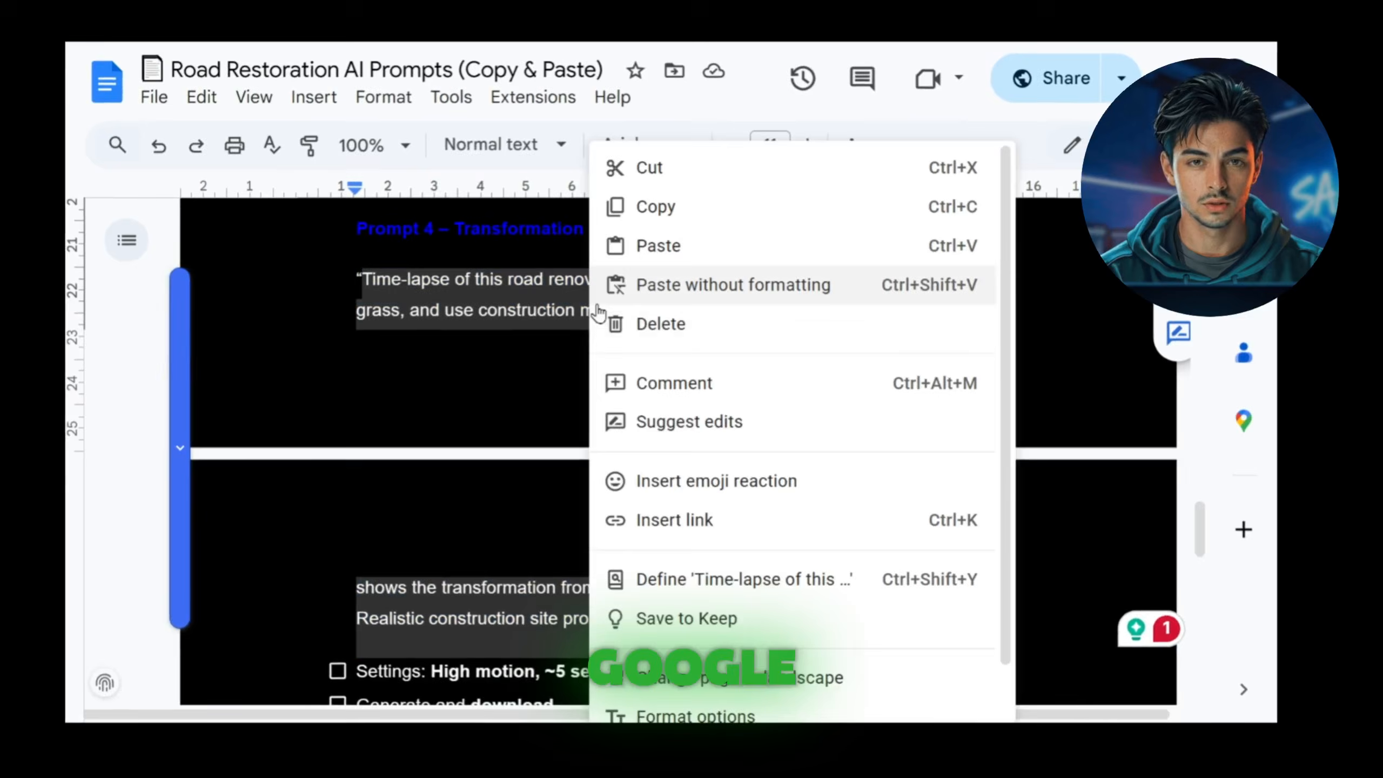
left_click(651, 222)
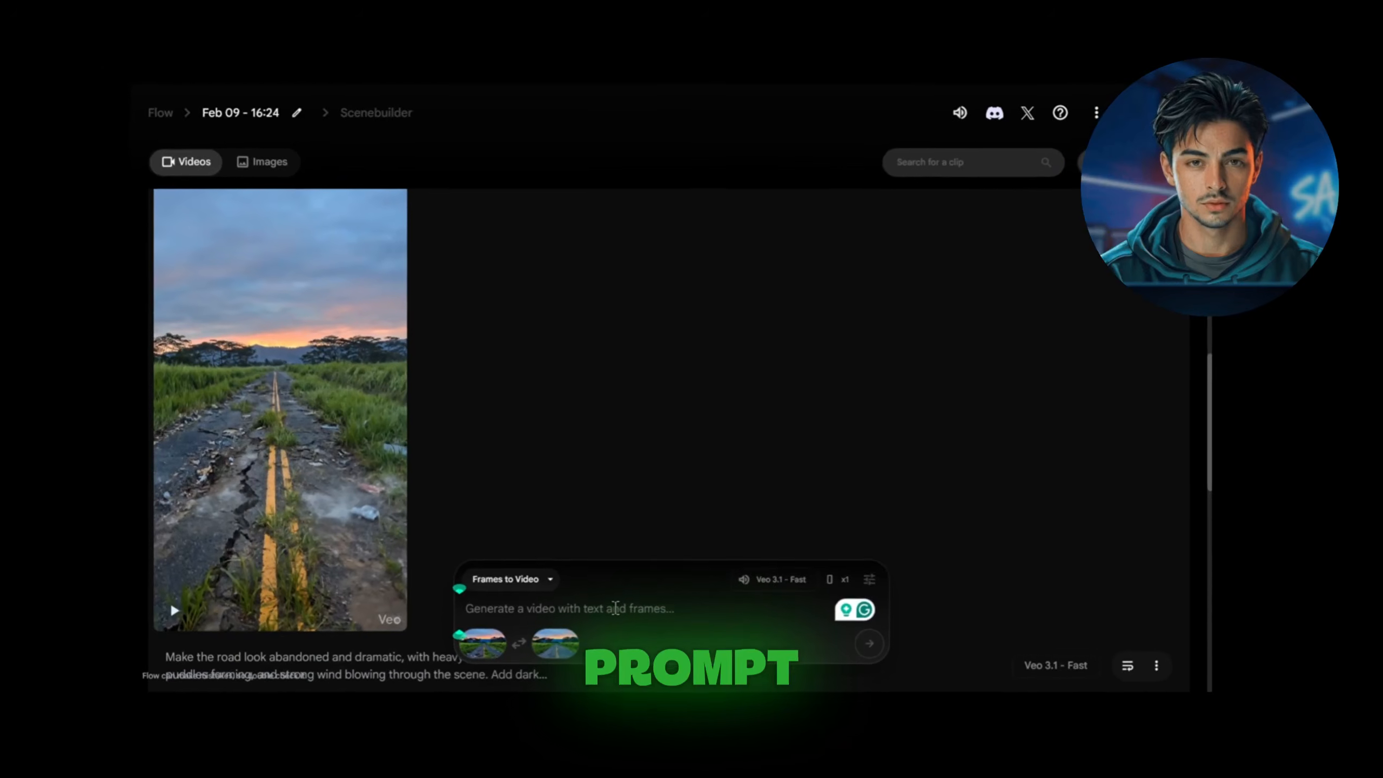
right_click(615, 607)
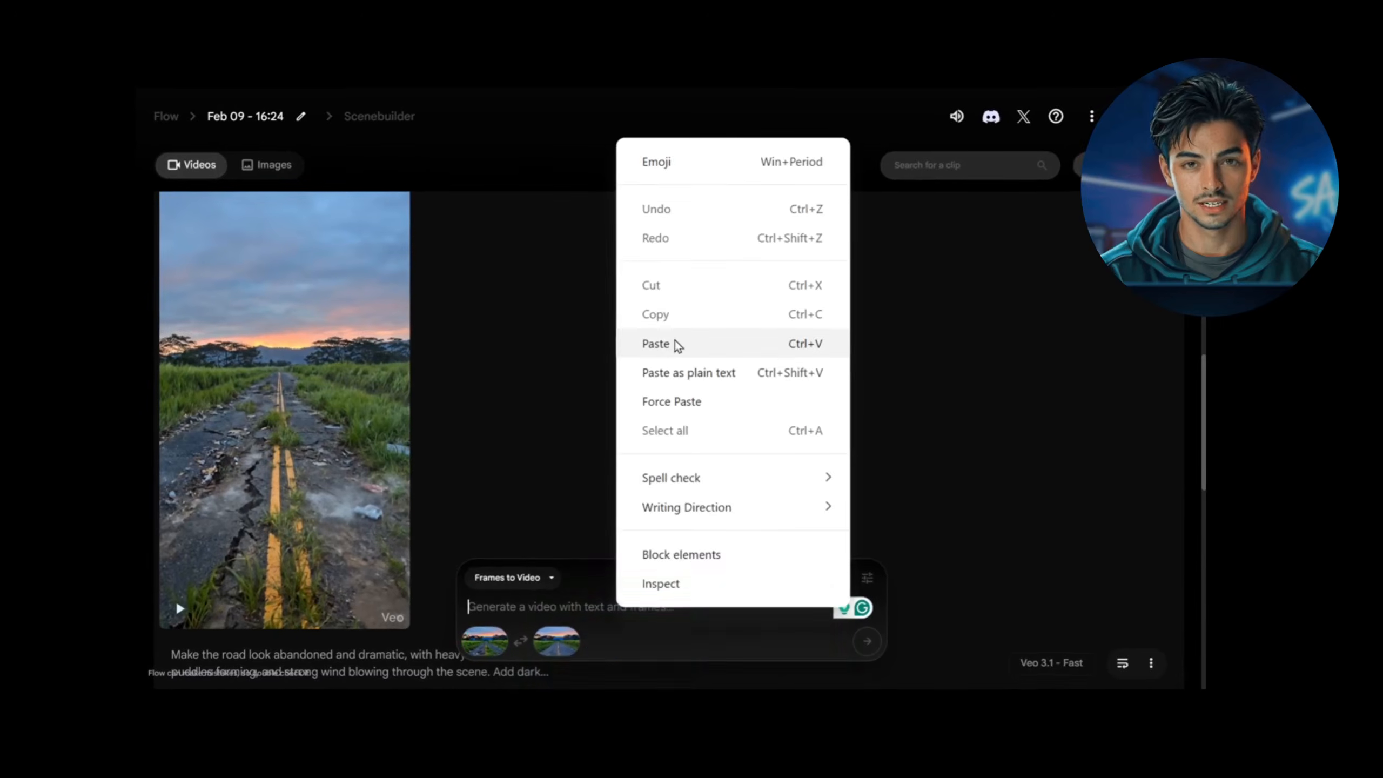
left_click(673, 345)
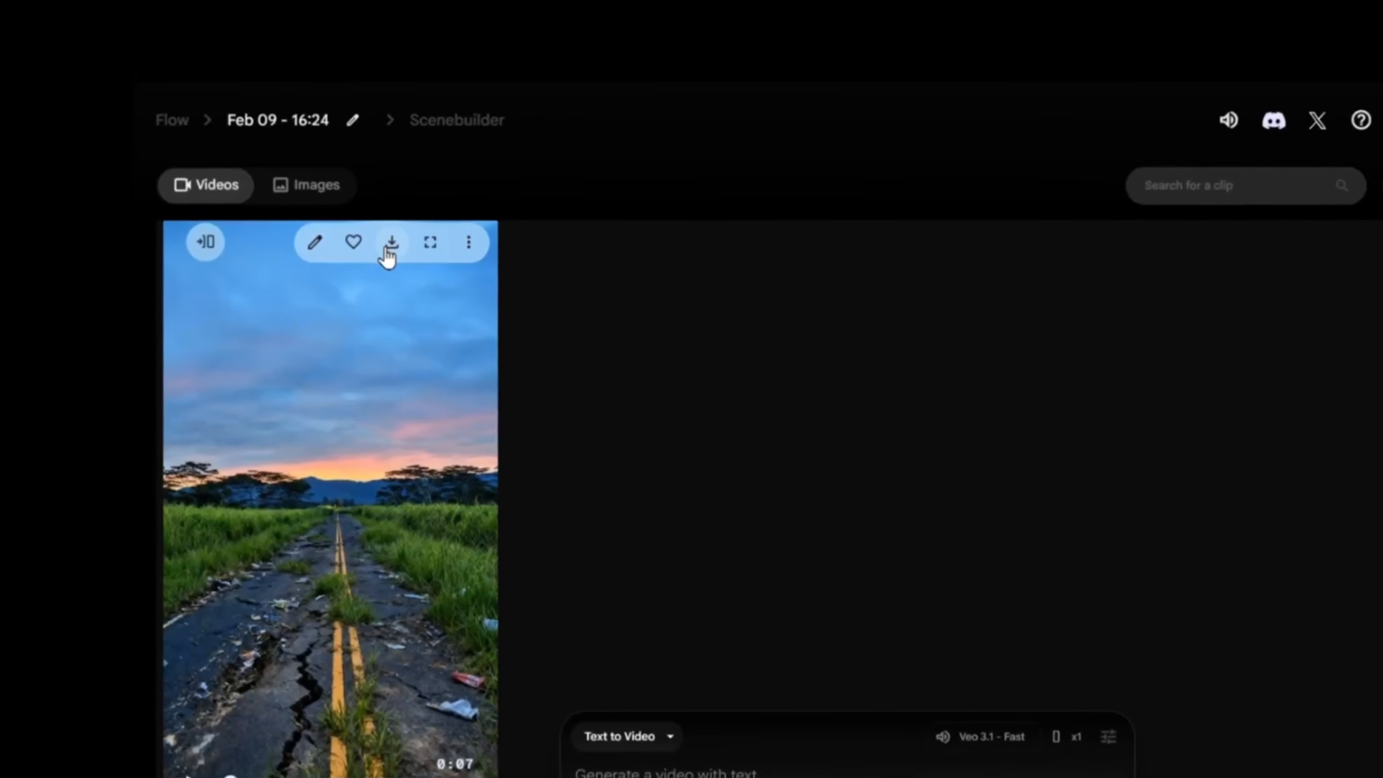
Step: Download the generated bad road clip from Flow
left_click(389, 248)
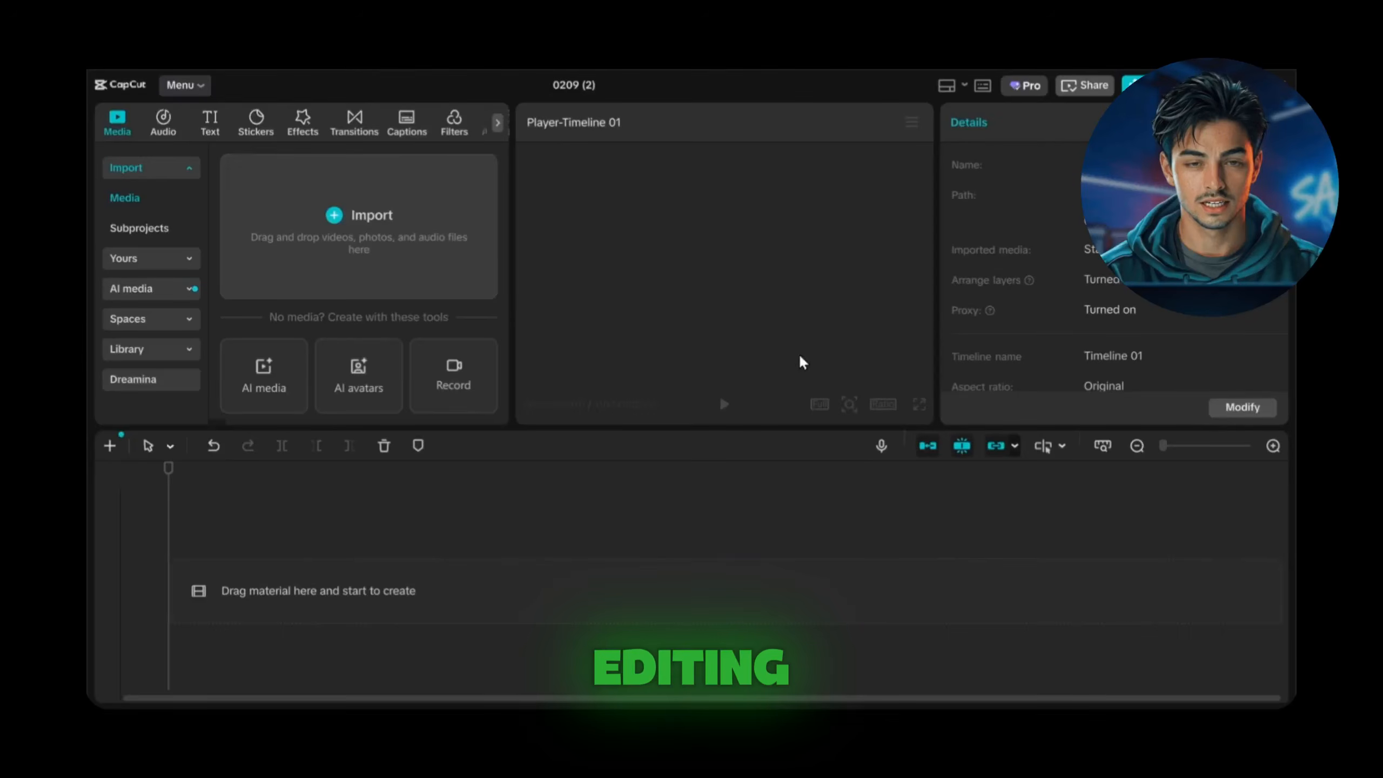
Step: Switch to CapCut, import 1.mp4 and 2.mp4, and place both clips on the timeline
left_click(332, 217)
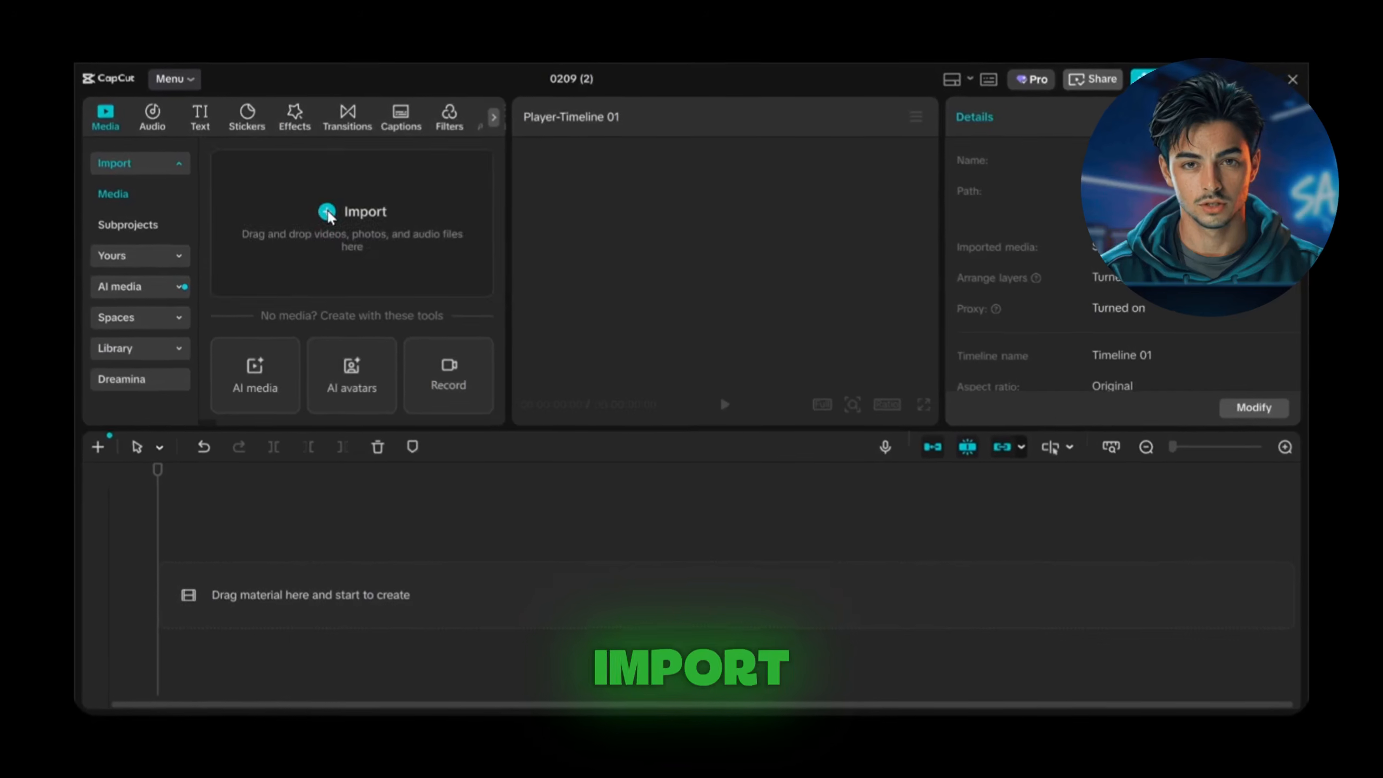
left_click(191, 261)
left_click(299, 229, "ctrl")
left_click(1149, 704)
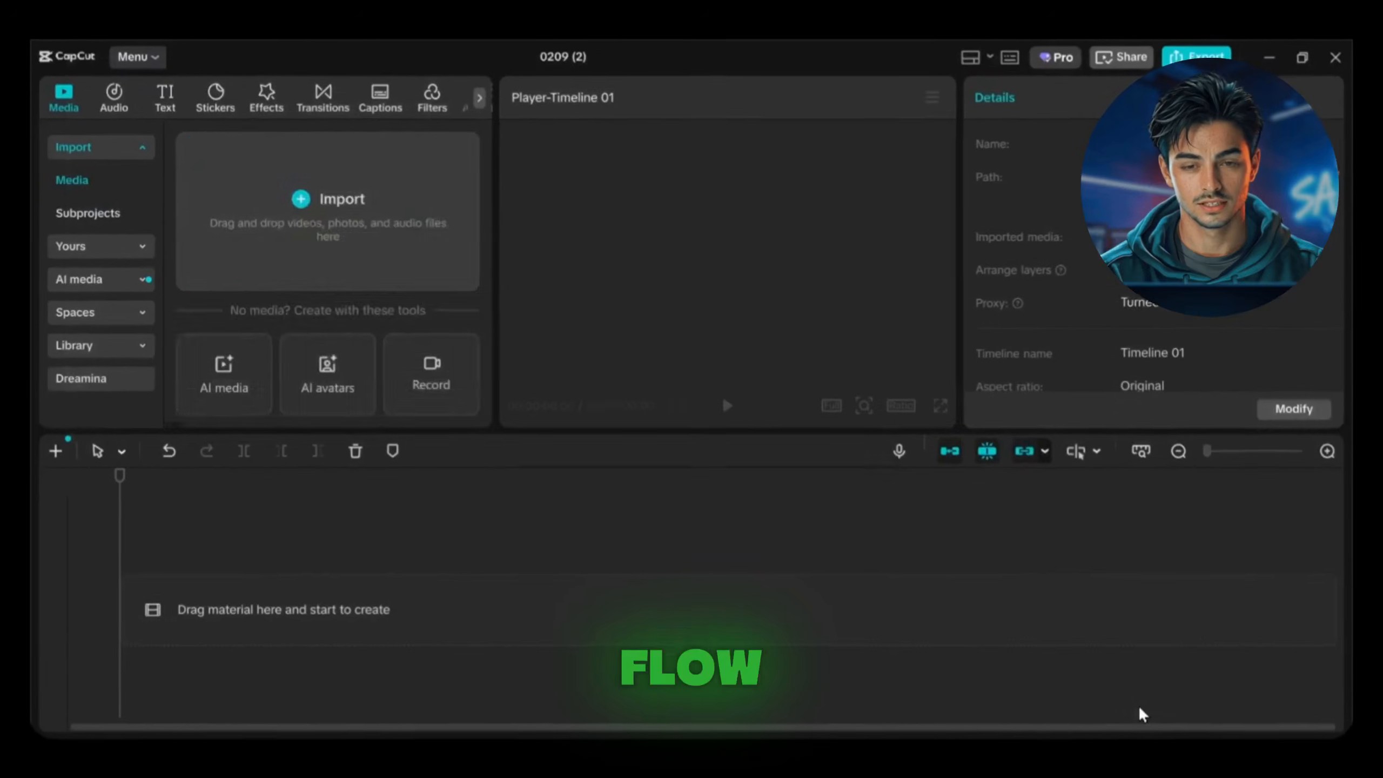
left_click_drag(355, 290, 210, 632)
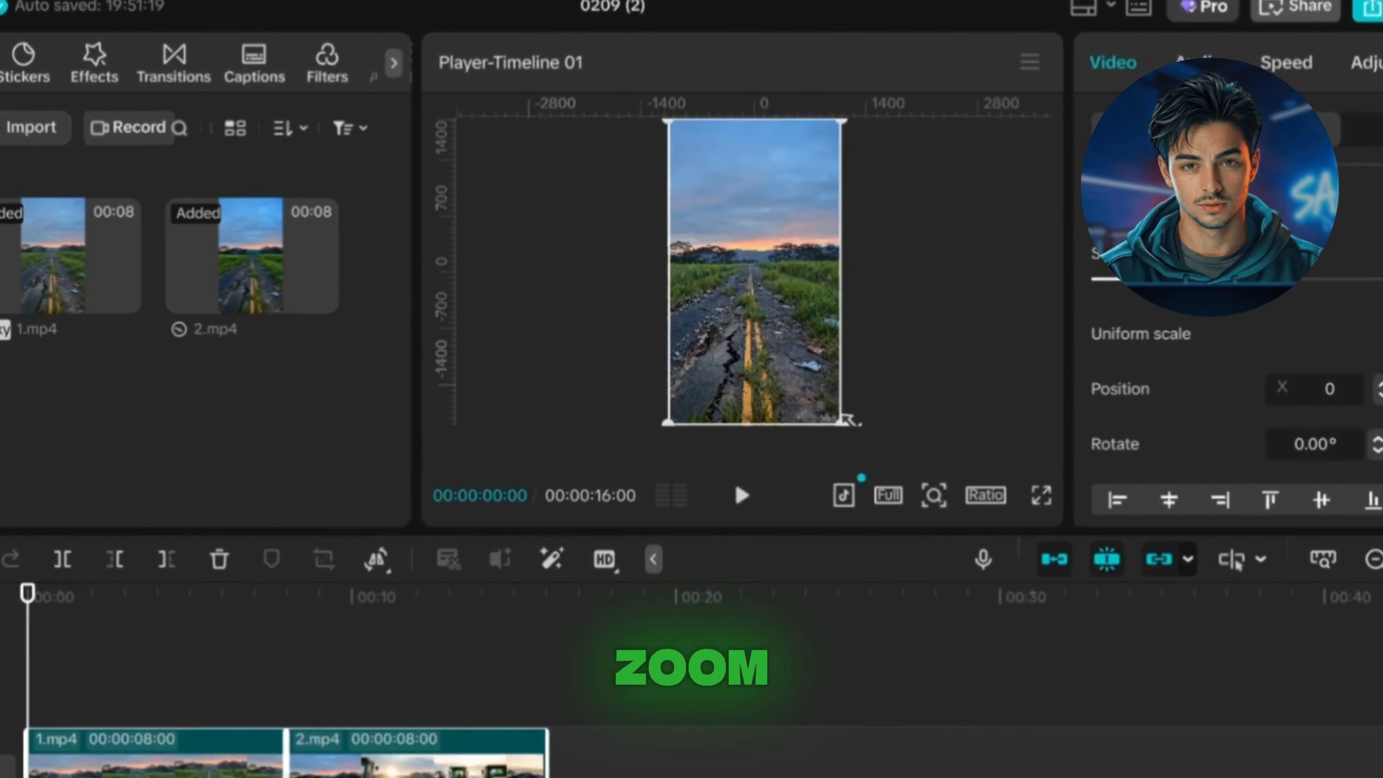
Step: Enlarge the road clips slightly in the player and search the filters for "2k" to sharpen them
left_click_drag(845, 423, 854, 448)
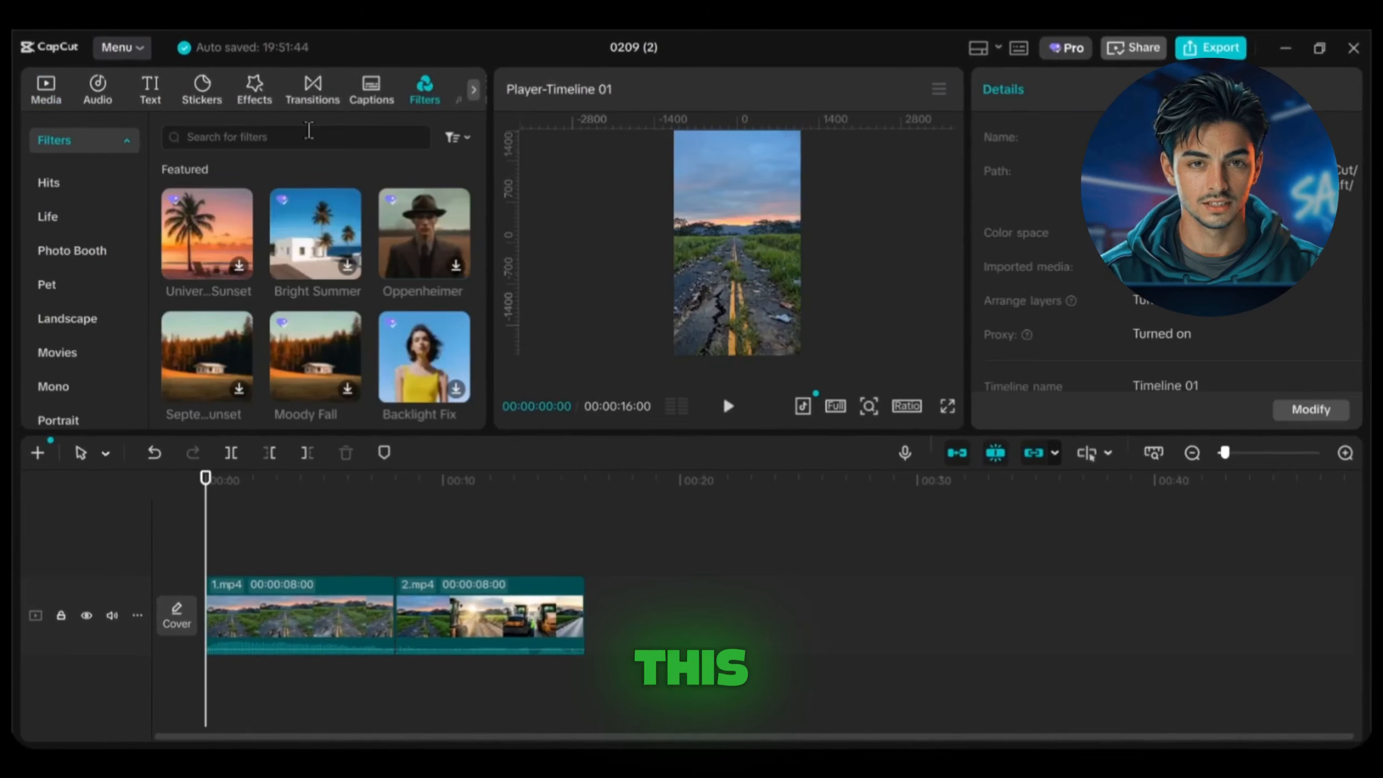
left_click(309, 133)
type("2k")
key("Return")
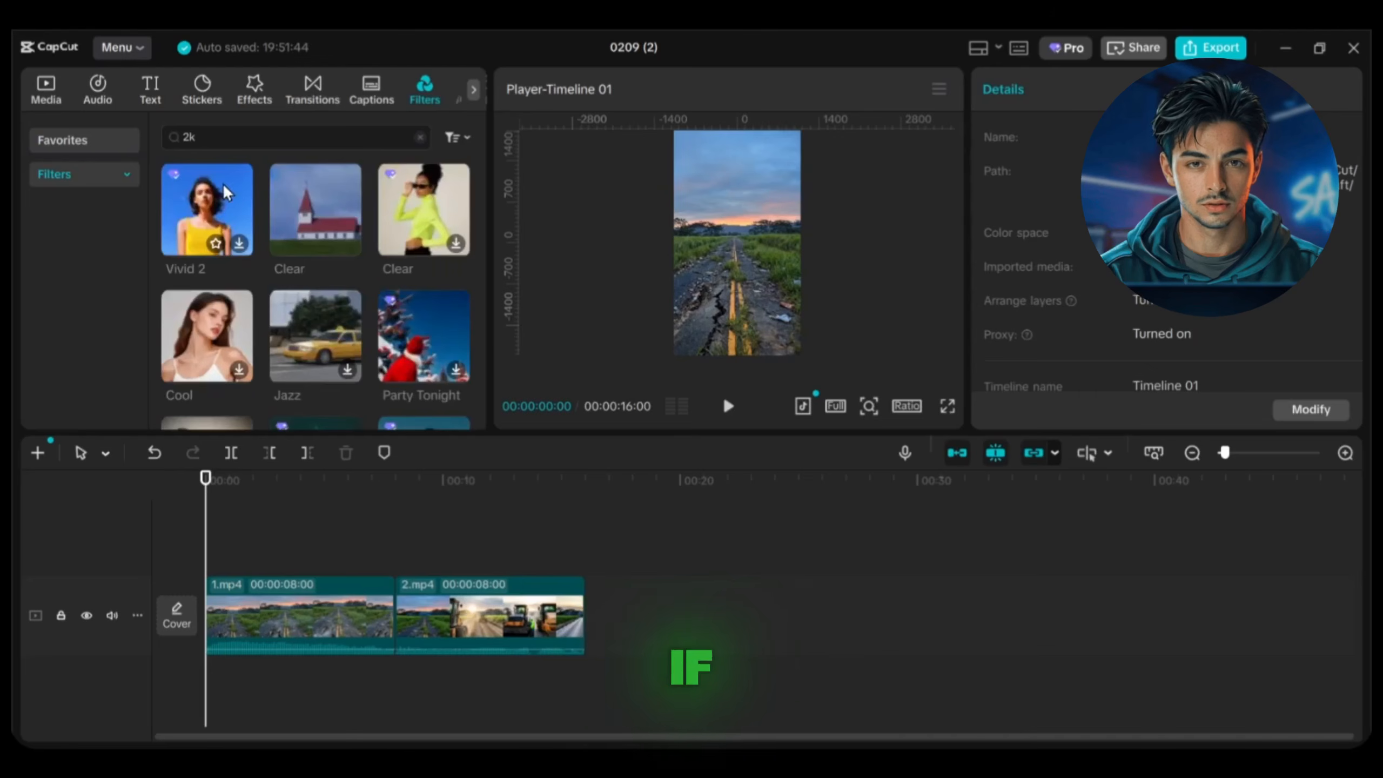
left_click_drag(213, 575, 218, 567)
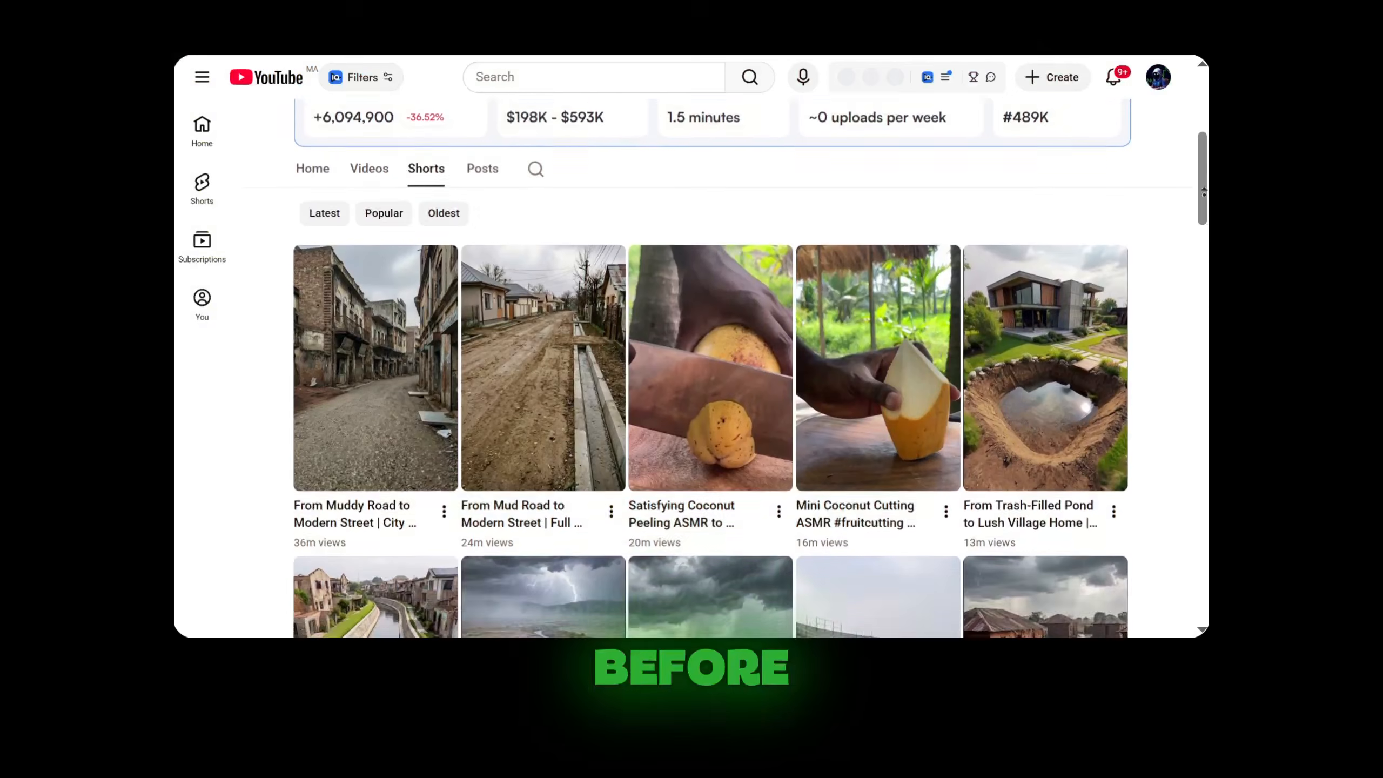
Step: Examine the view counts of the restoration videos on the JeyHacks YouTube Shorts and TikTok pages
scroll(710, 369, "up", 5)
scroll(1203, 191, "up", 1)
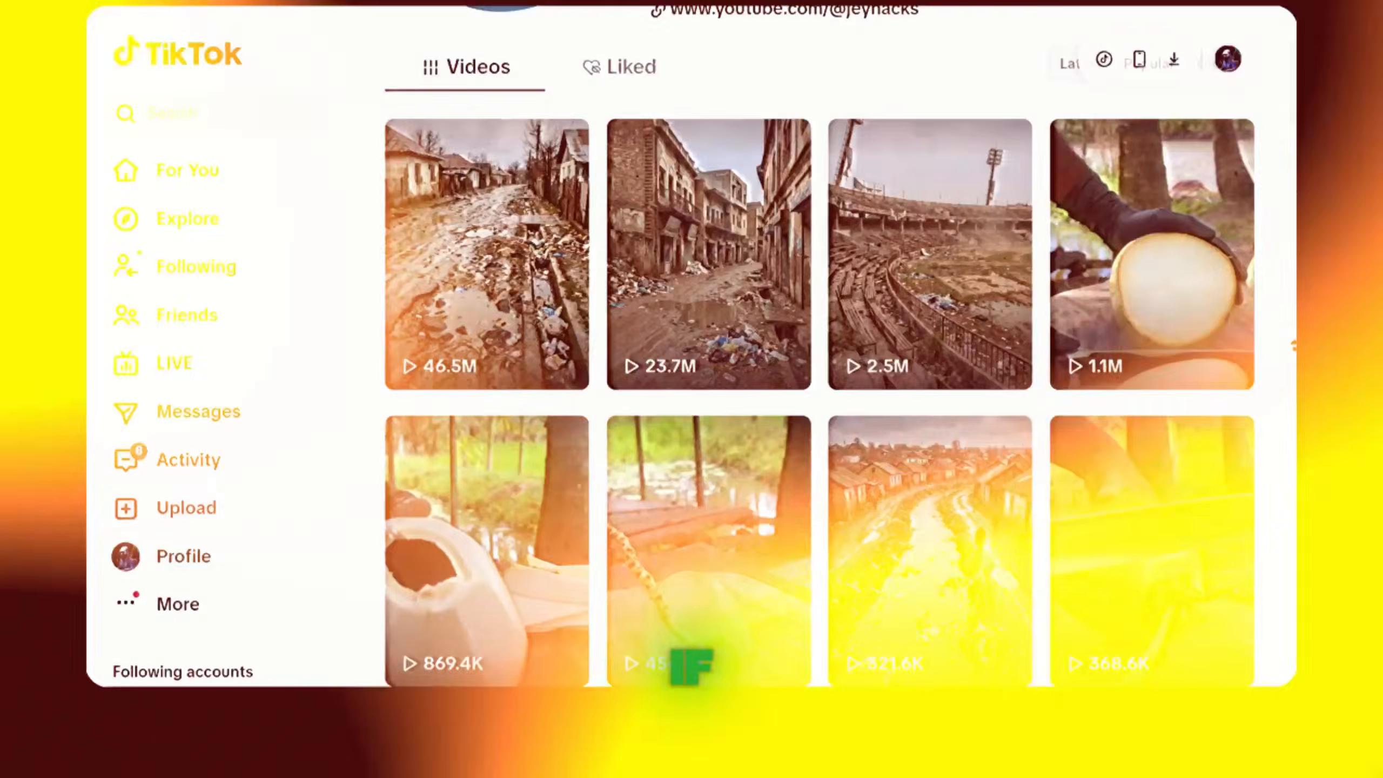
scroll(817, 408, "up", 3)
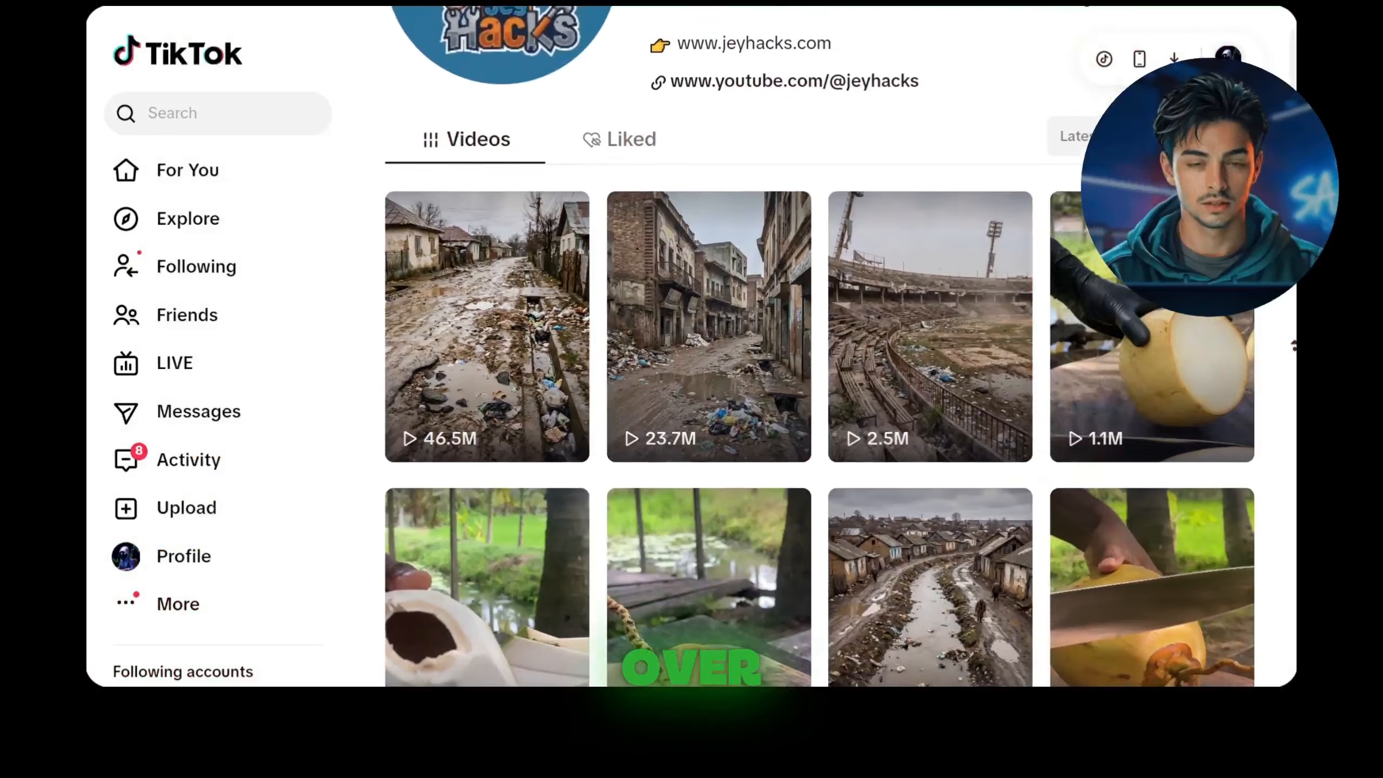
scroll(817, 408, "up", 2)
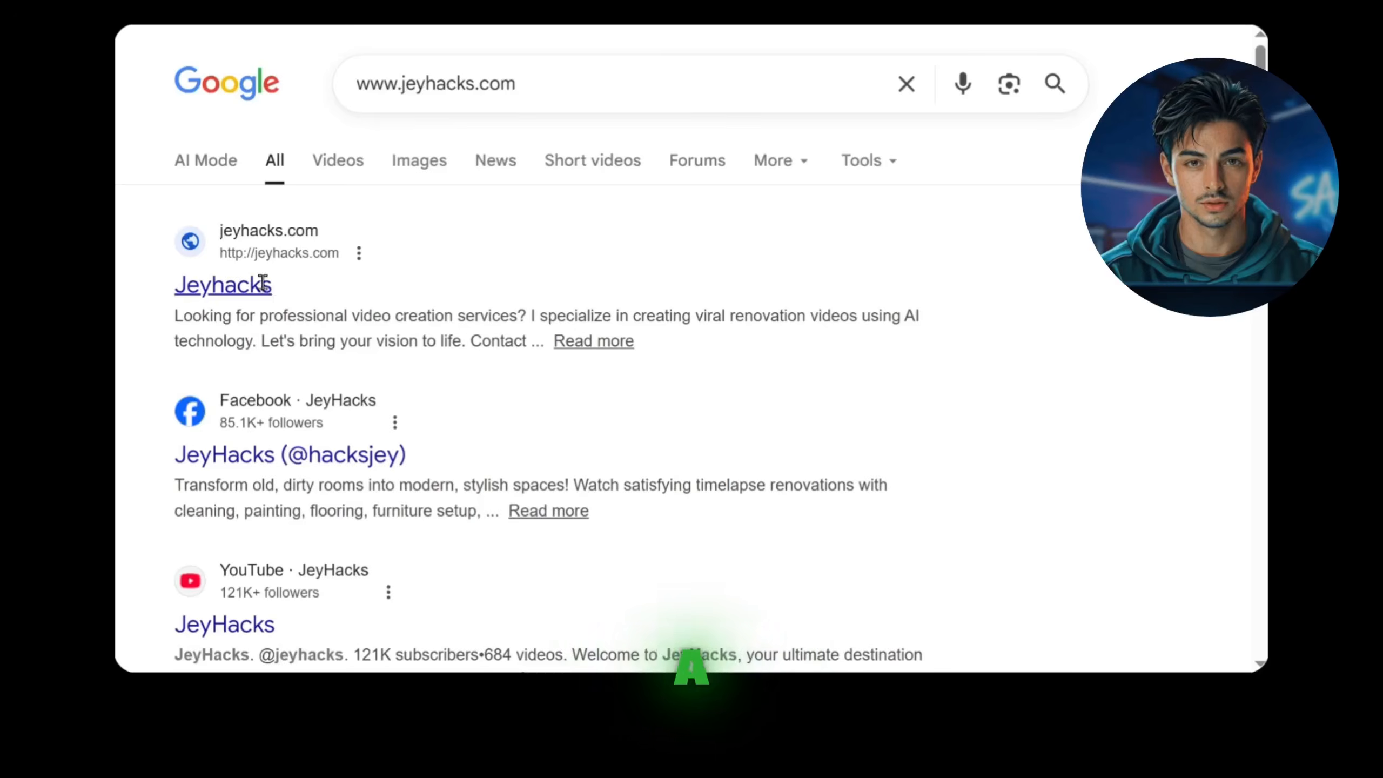
Step: Open the Jeyhacks website from the Google results and examine the price of its renovation video tutorial
left_click(263, 283)
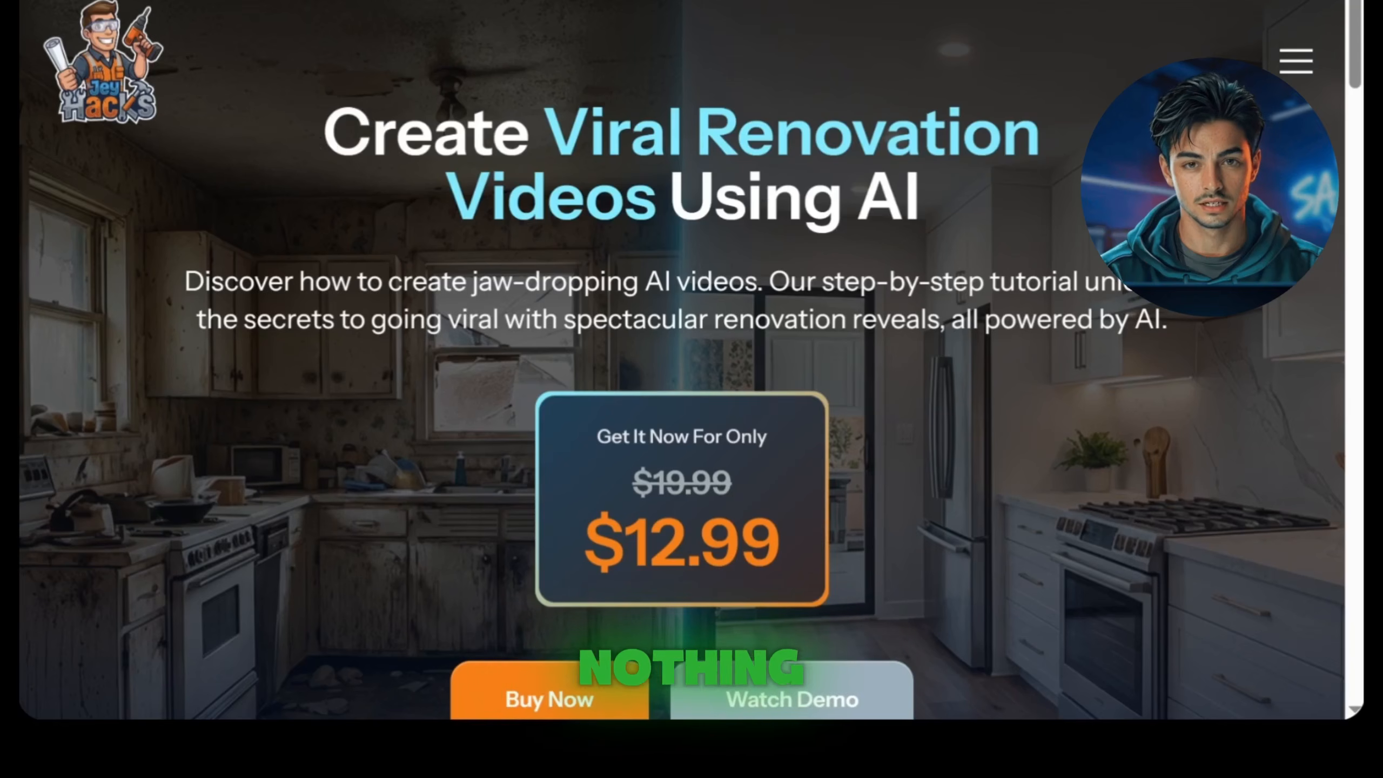
scroll(1203, 324, "down", 2)
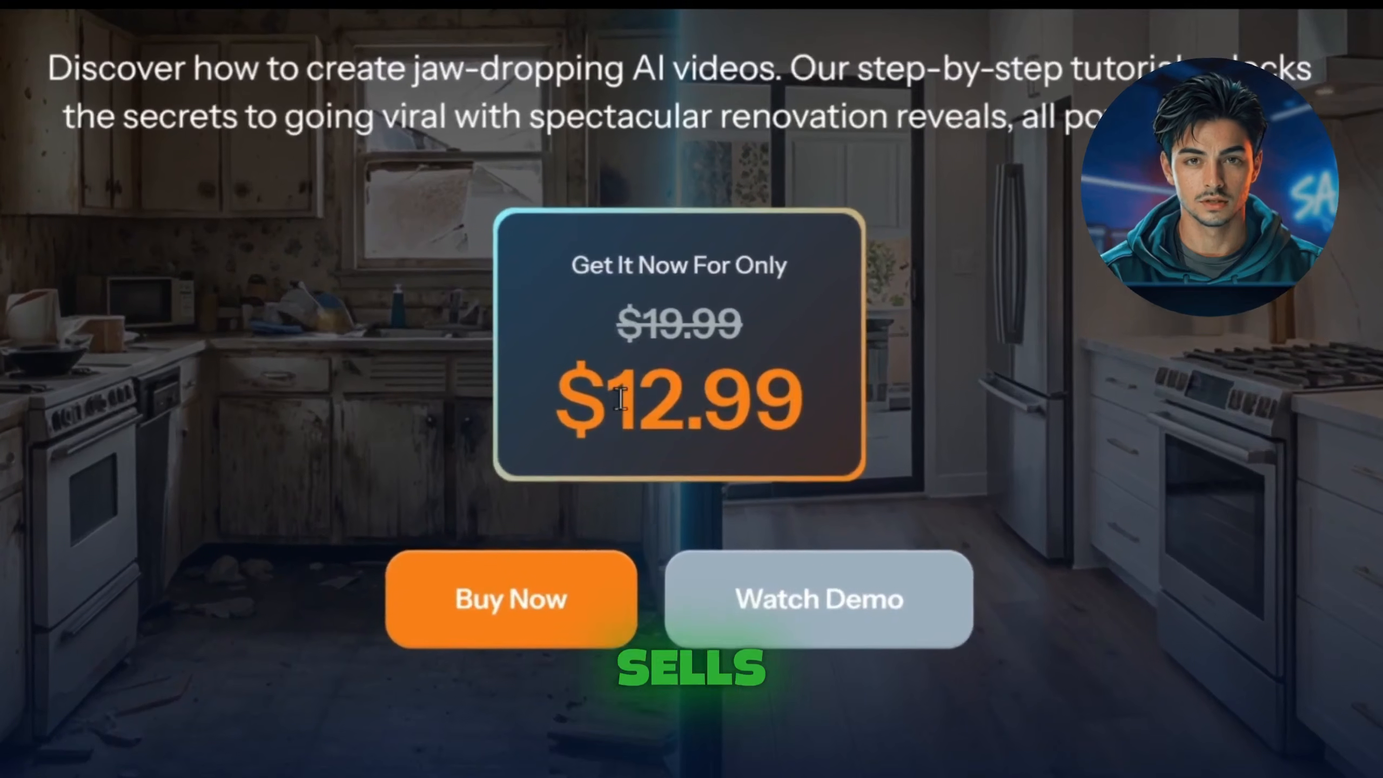
left_click_drag(561, 427, 804, 413)
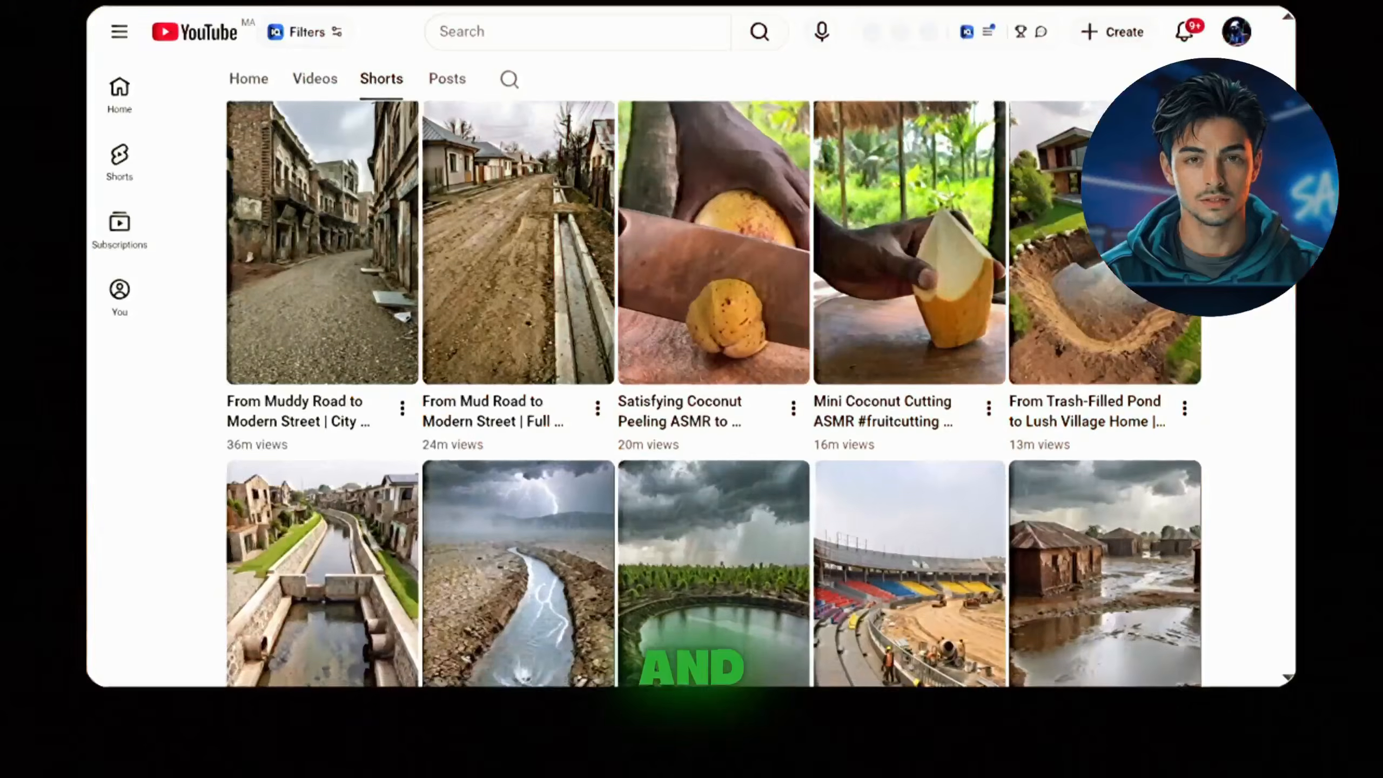
Step: Browse the channel's most viewed Shorts on YouTube and the featured products on Gumroad
scroll(691, 381, "down", 1)
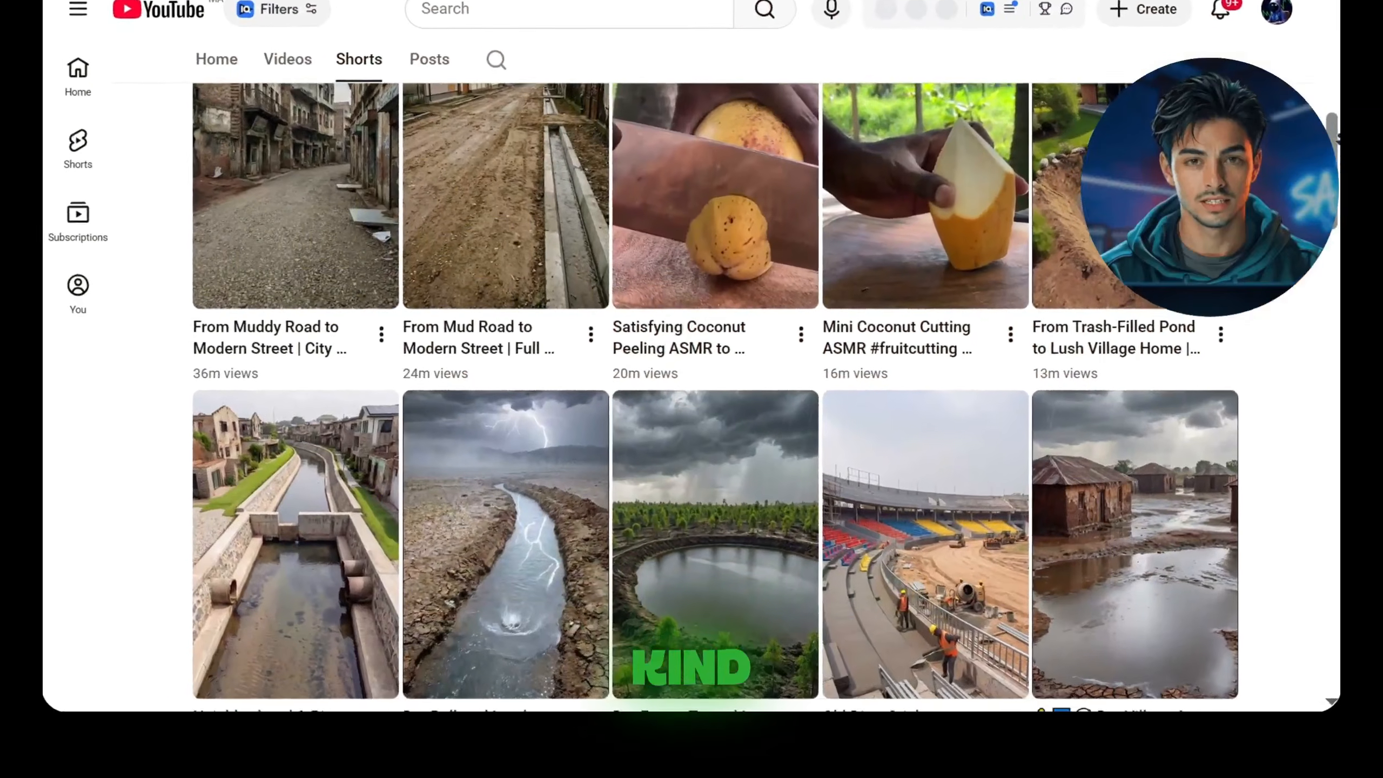
scroll(691, 381, "down", 1)
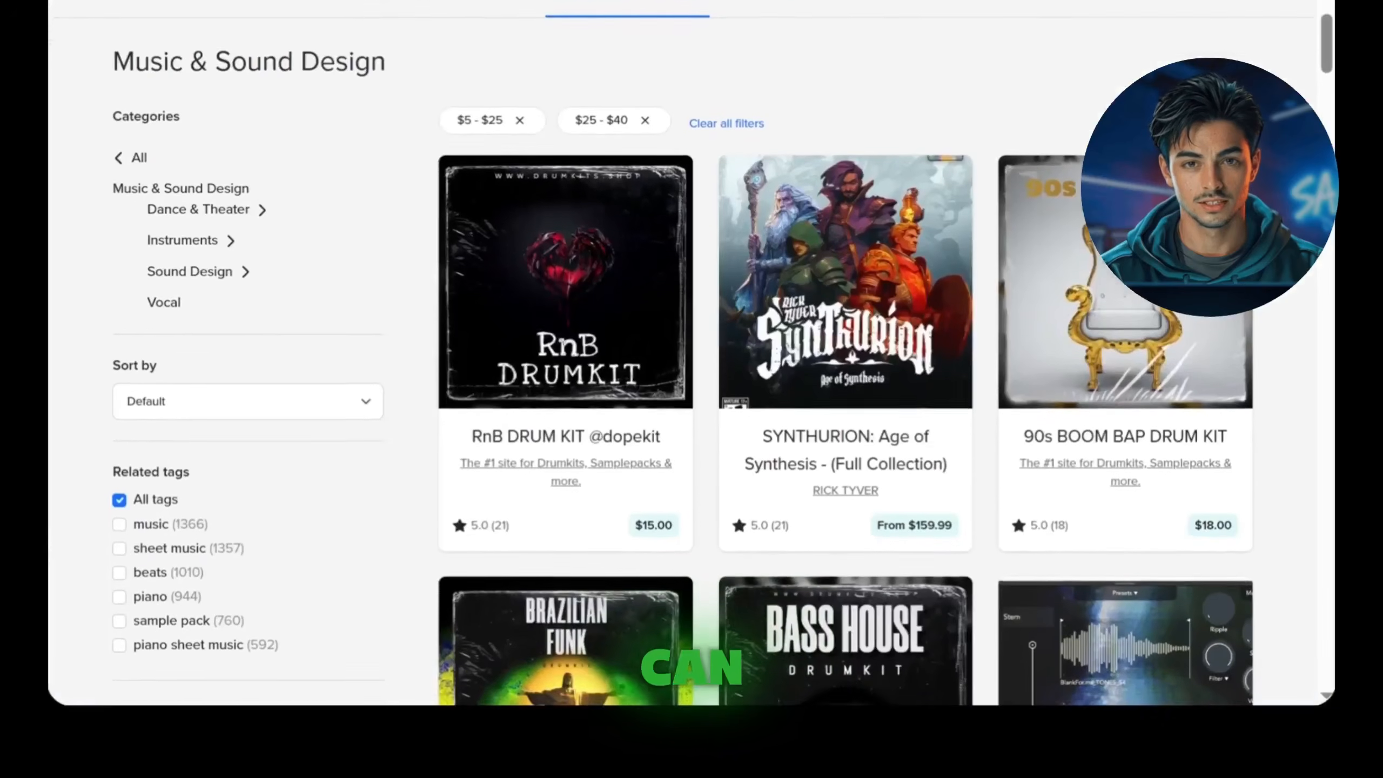
scroll(708, 381, "down", 3)
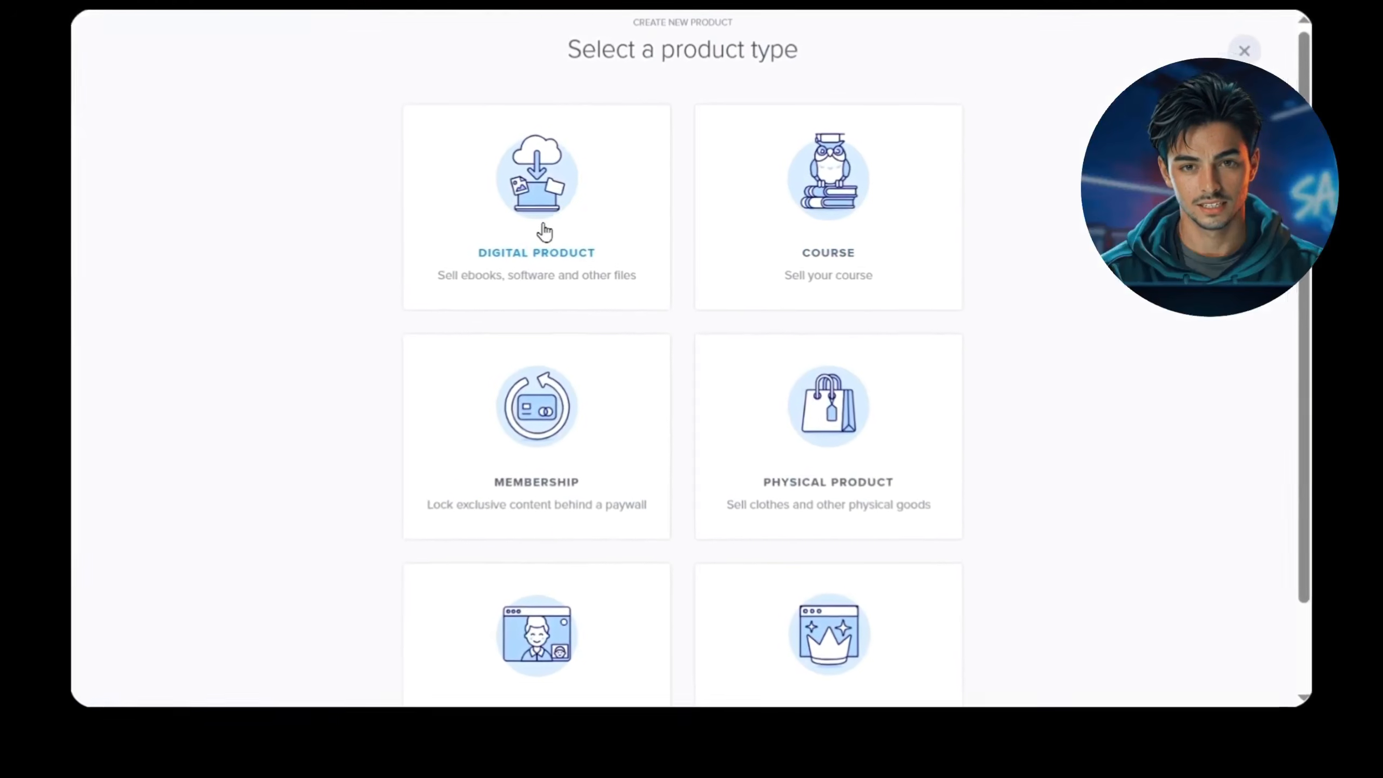
Step: Start a new digital product in Payhip and upload How to create x videos.pdf as its product file
left_click(514, 247)
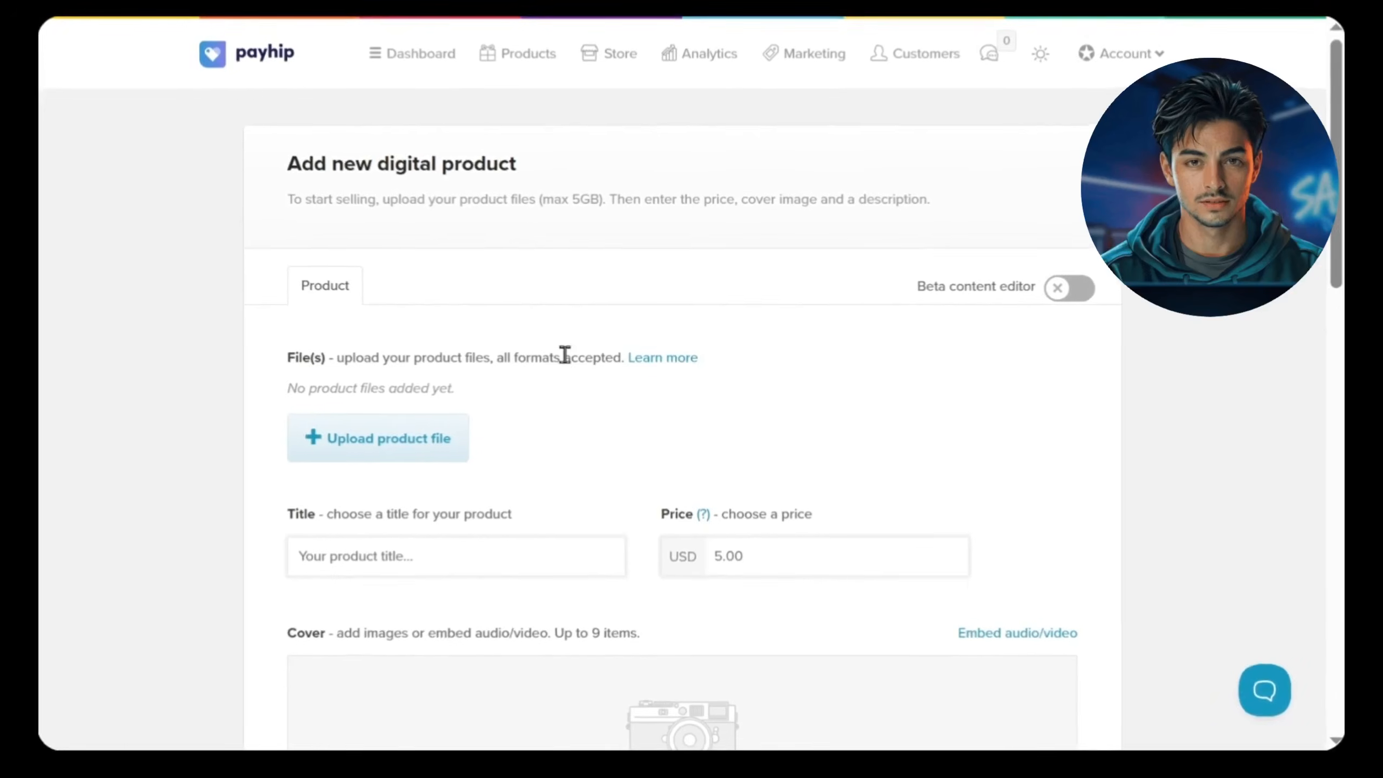
left_click_drag(287, 354, 433, 363)
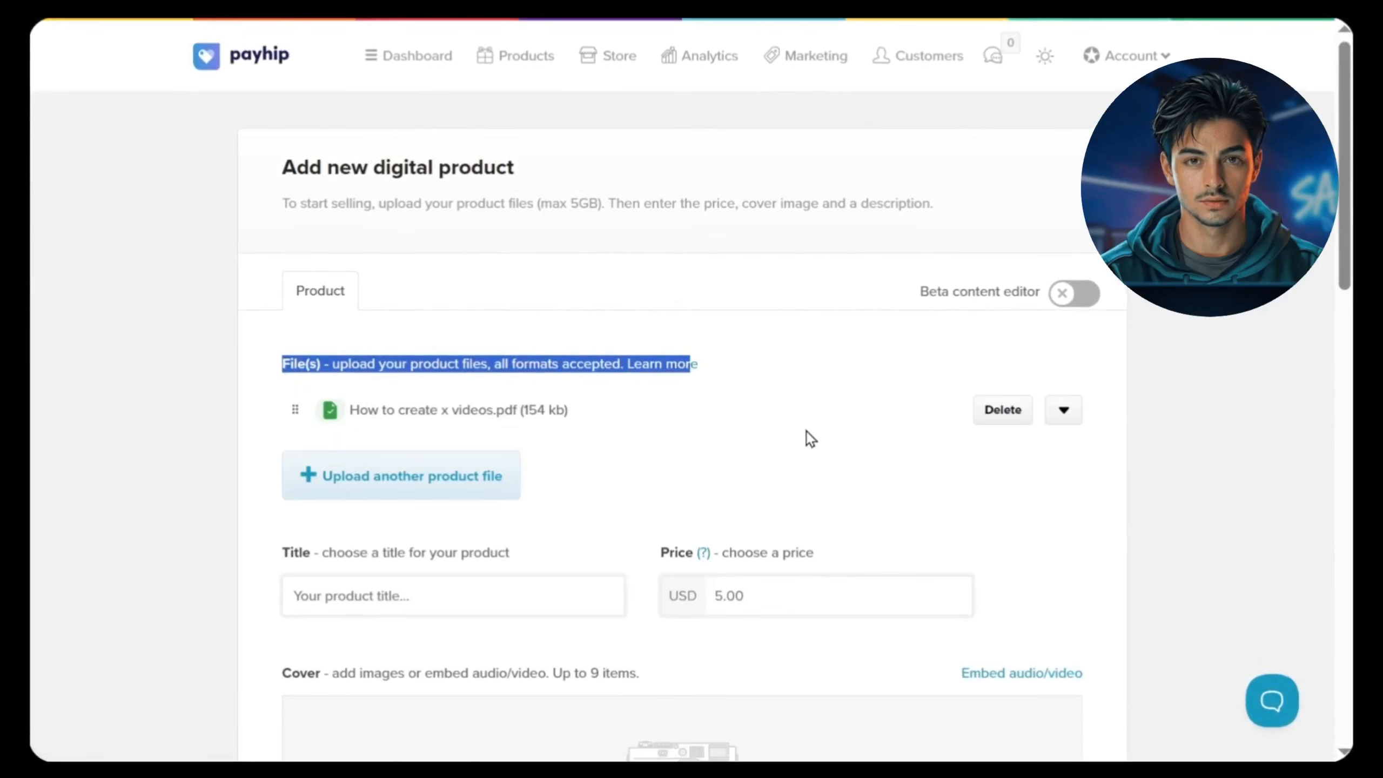
left_click(783, 442)
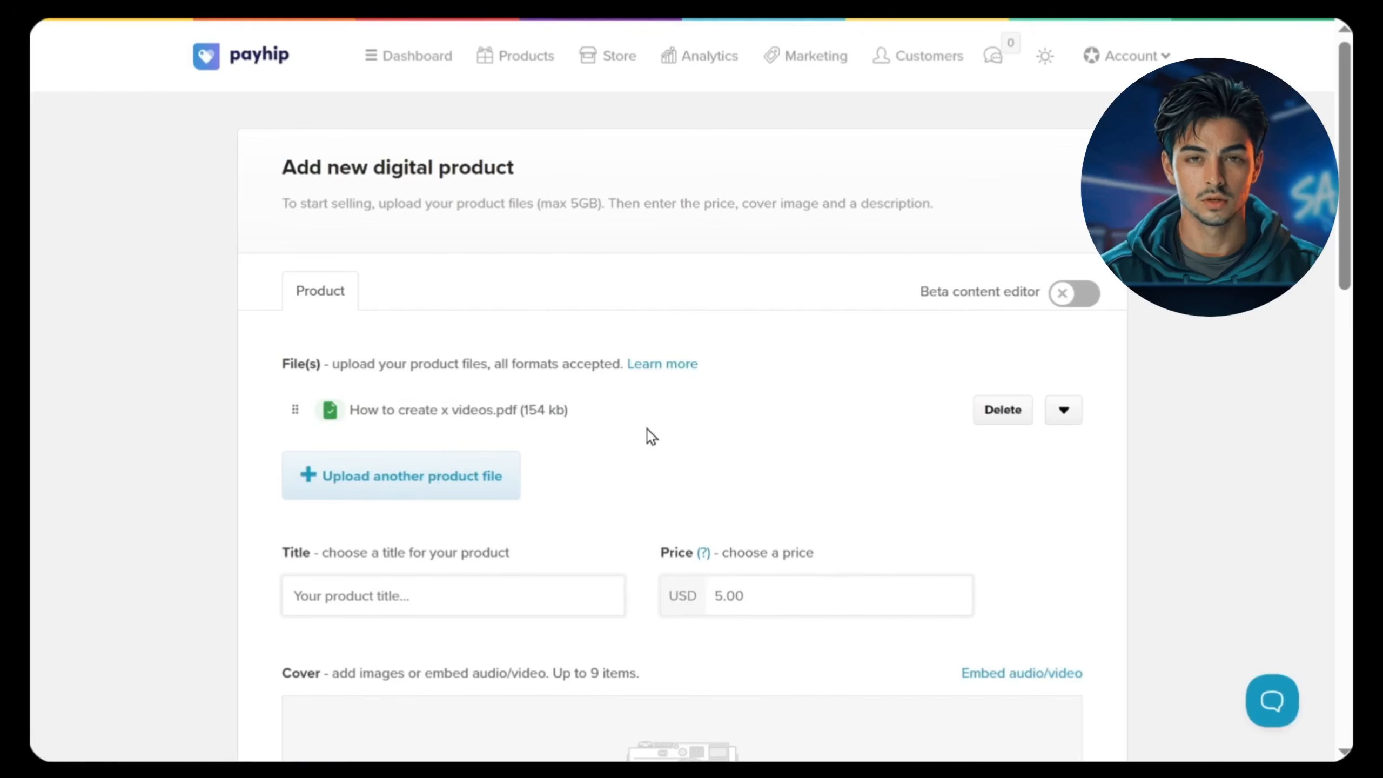
Step: Title the digital product "How to create X videos with AI"
scroll(646, 429, "down", 2)
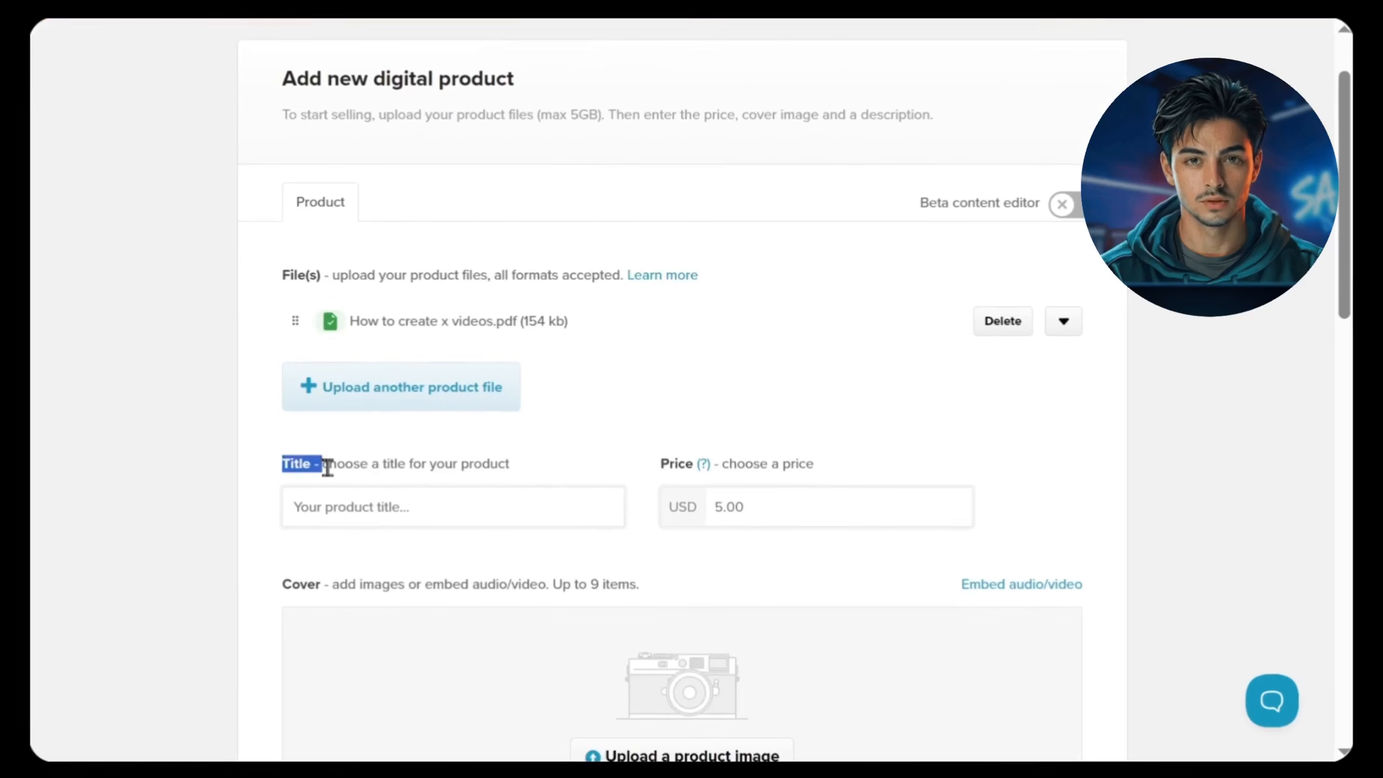
left_click(423, 460)
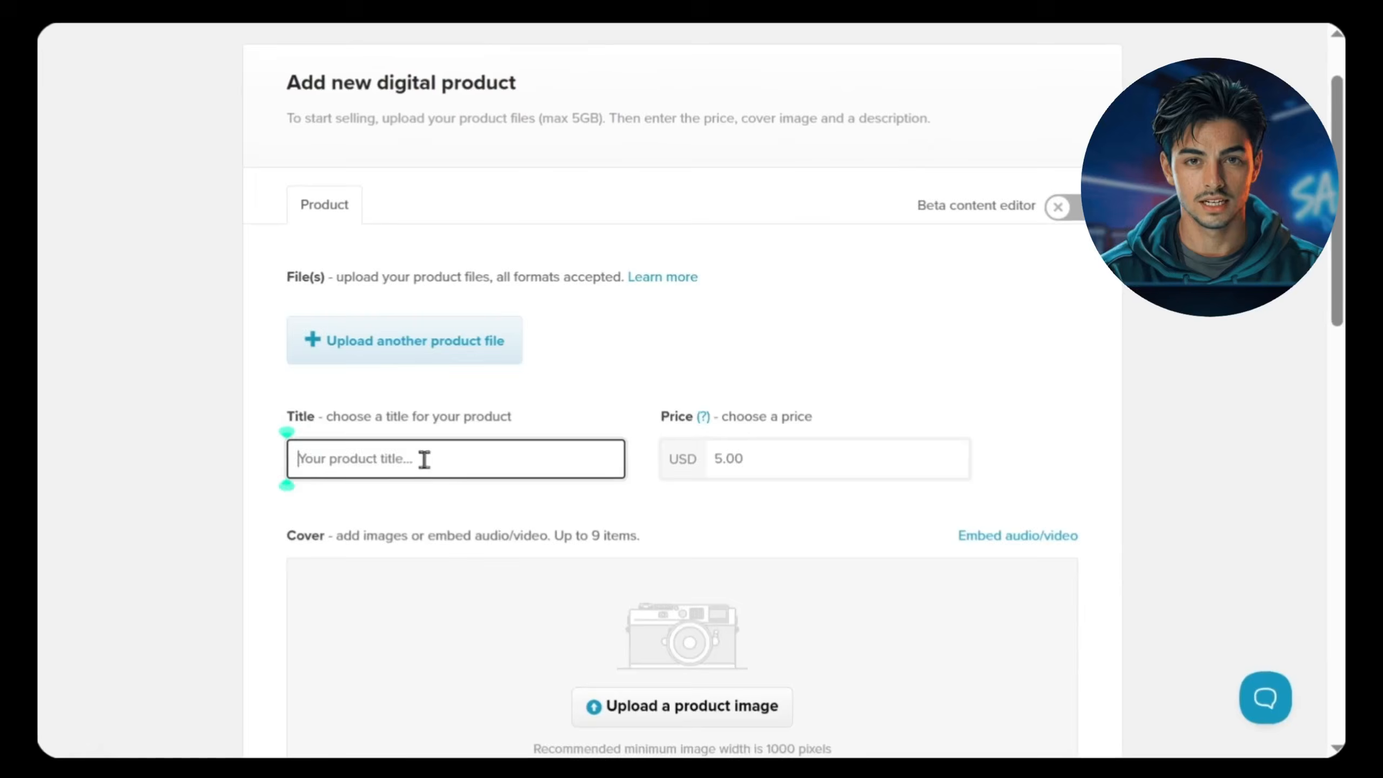
type("How to crea")
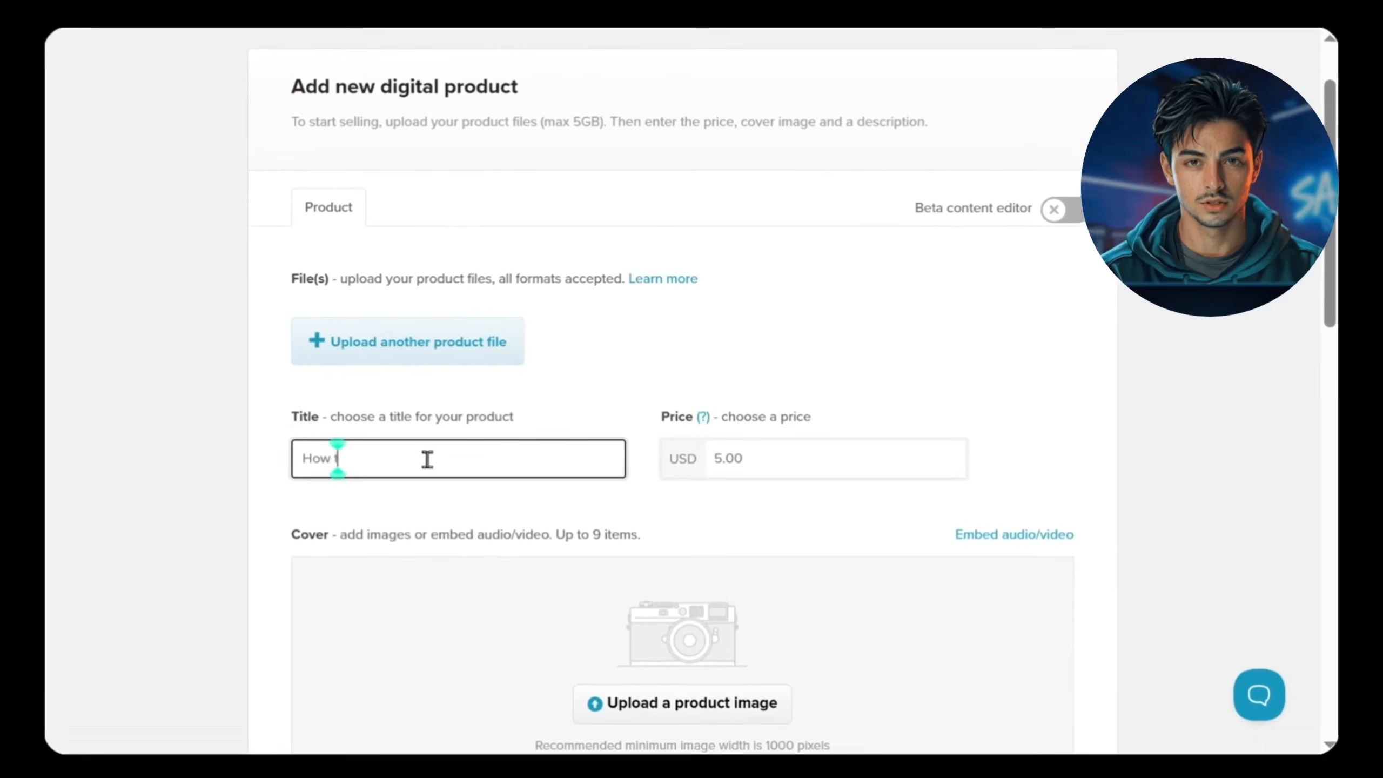
type("te X videos with AI")
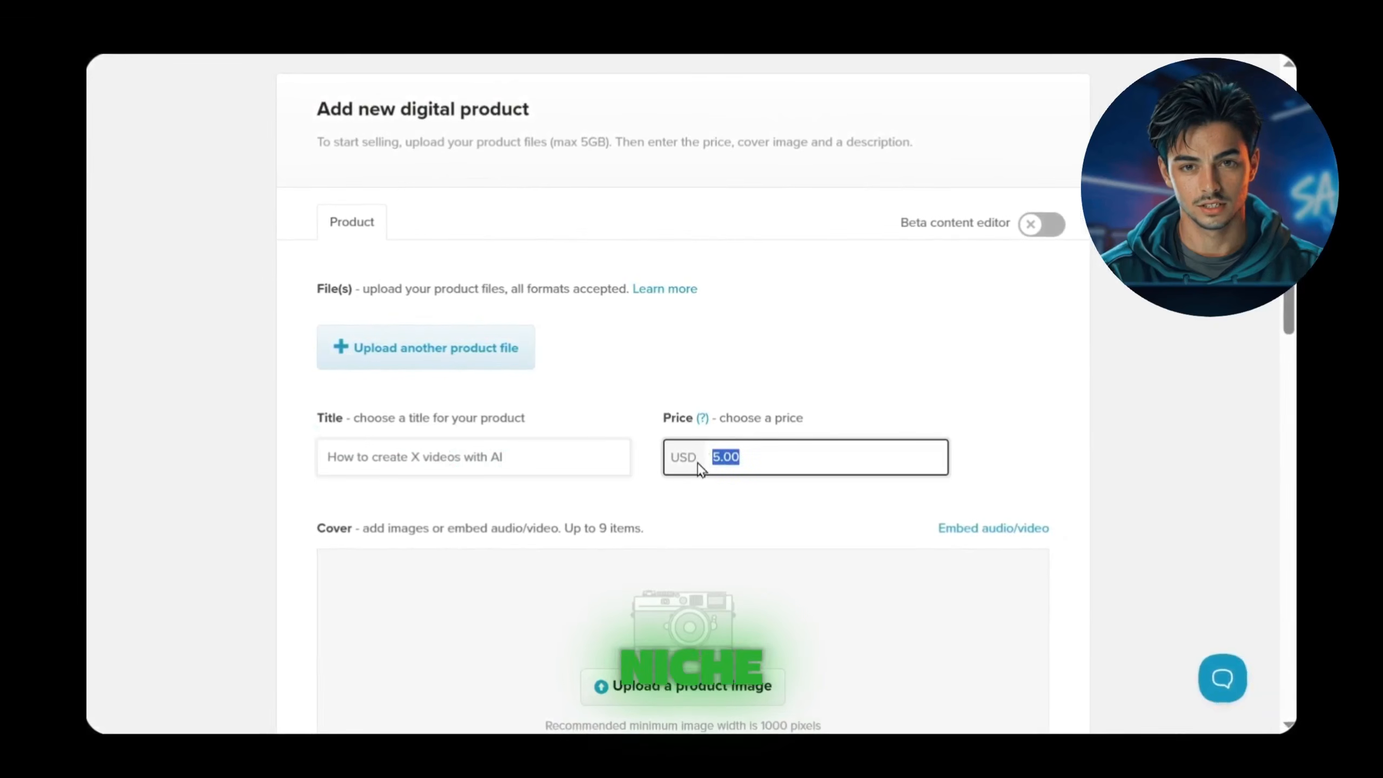
type("10")
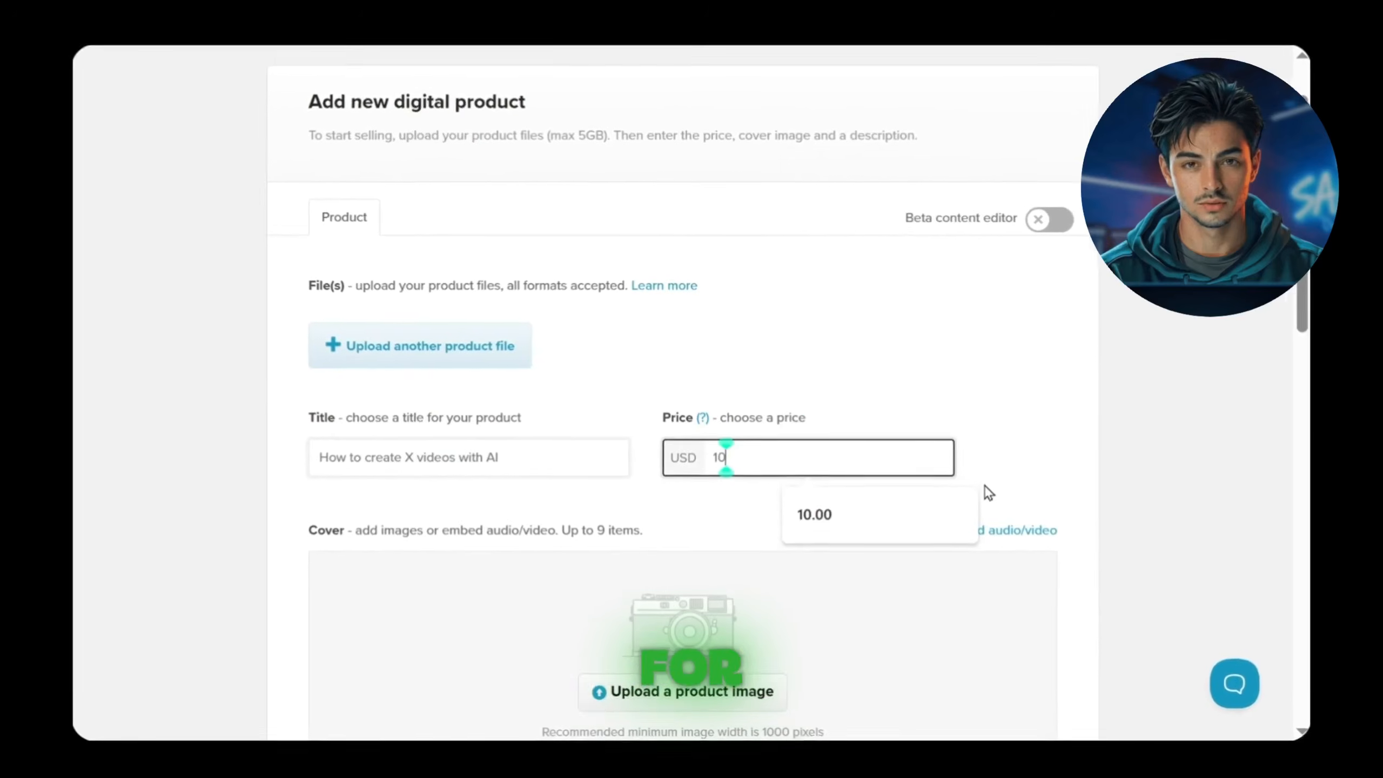
Step: Set the digital product's price to 15 USD
key("BackSpace")
type("5")
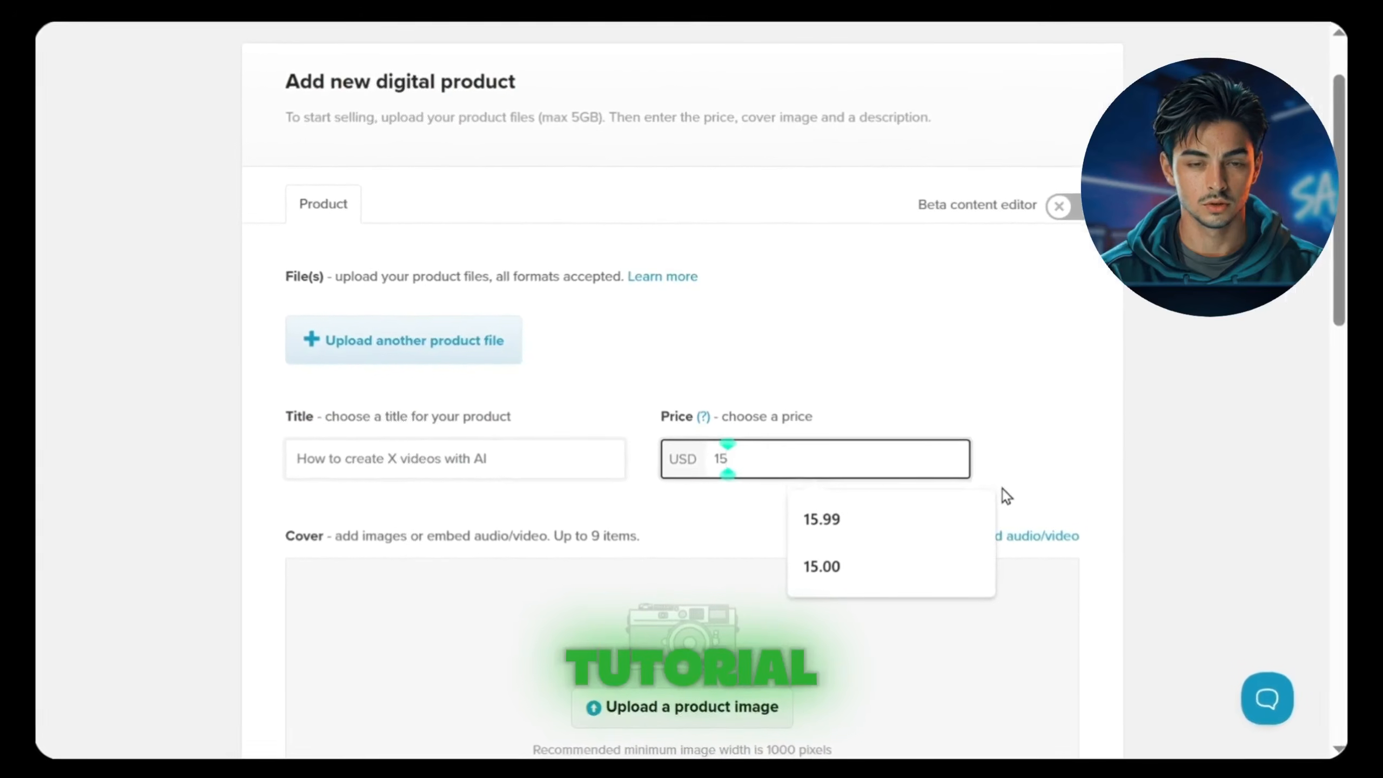
left_click(1025, 453)
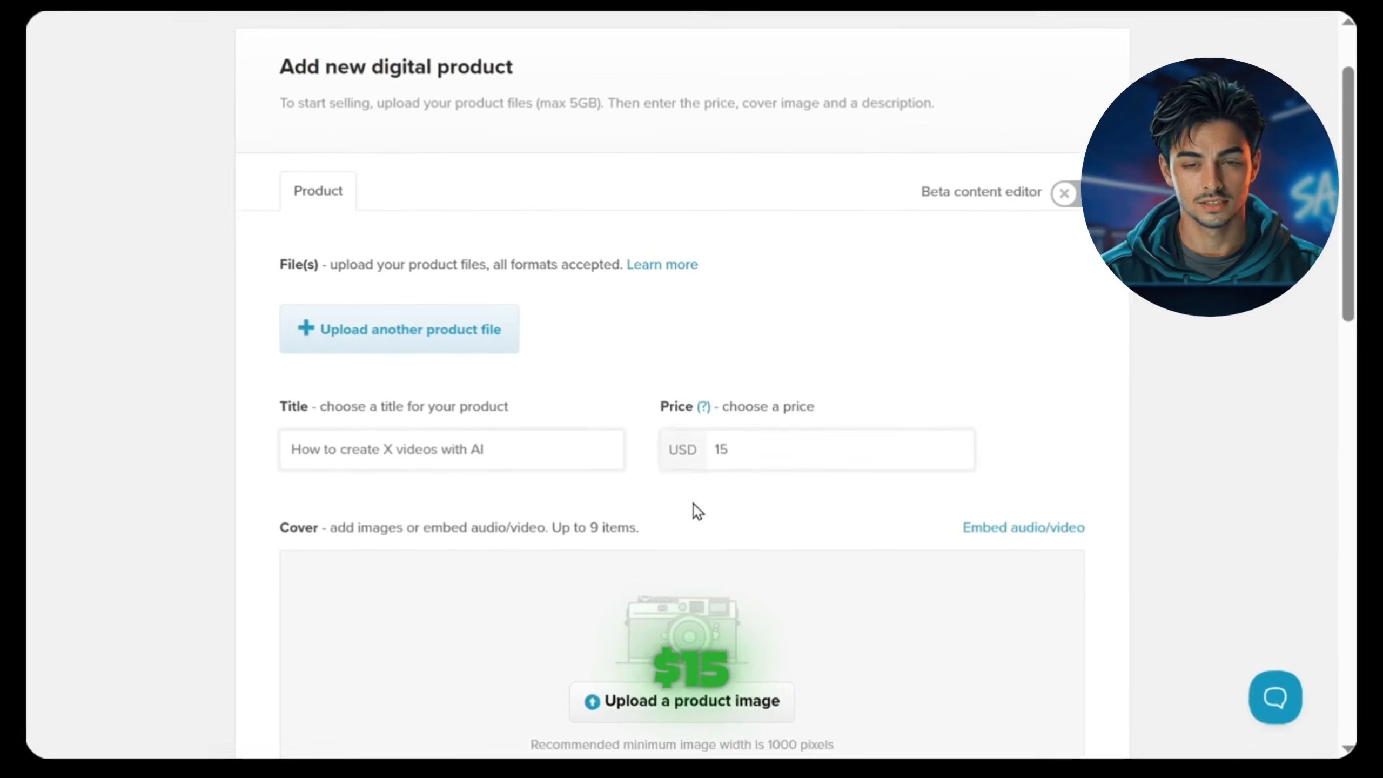
Step: Check the product's cover section, switch to Canva and view the Beige Minimal road restoration cover design
scroll(708, 460, "down", 3)
left_click_drag(280, 353, 307, 357)
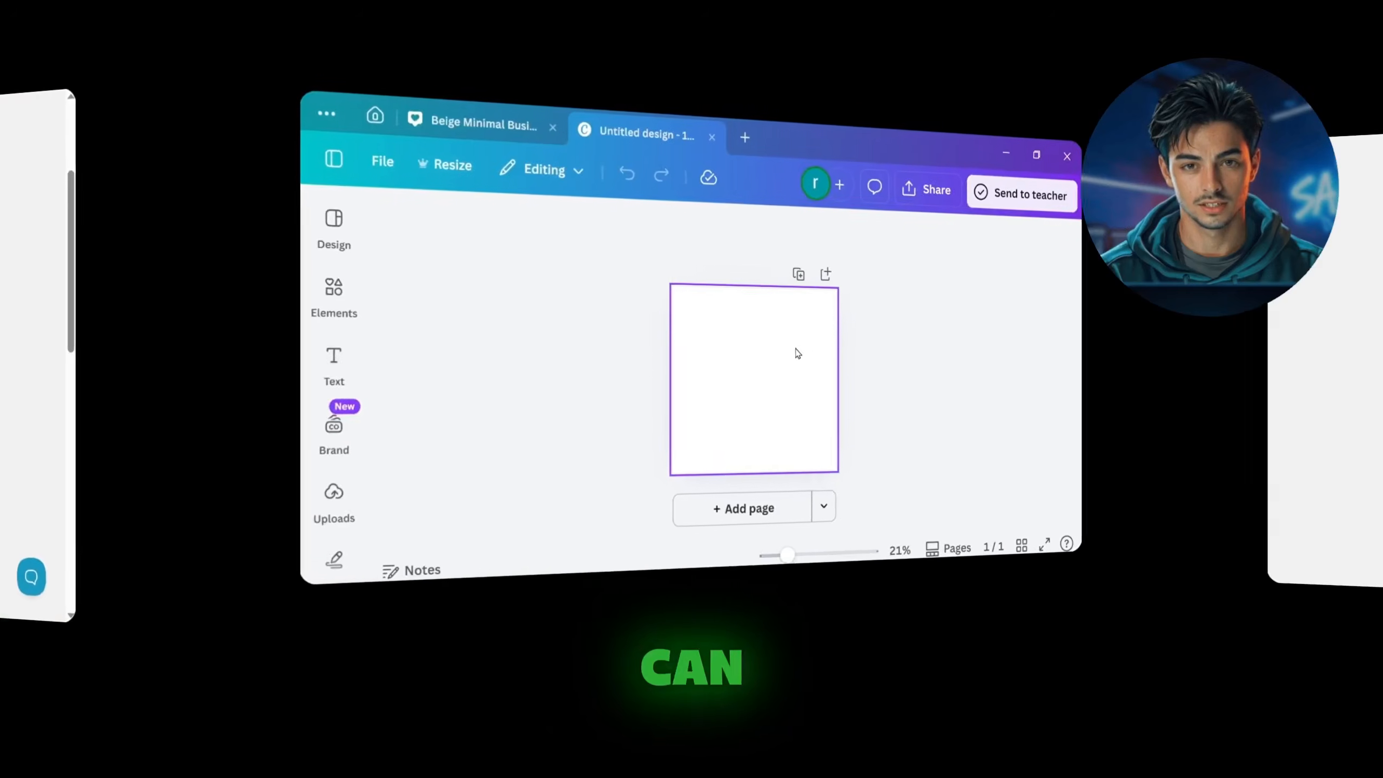
left_click(498, 128)
scroll(824, 338, "up", 3)
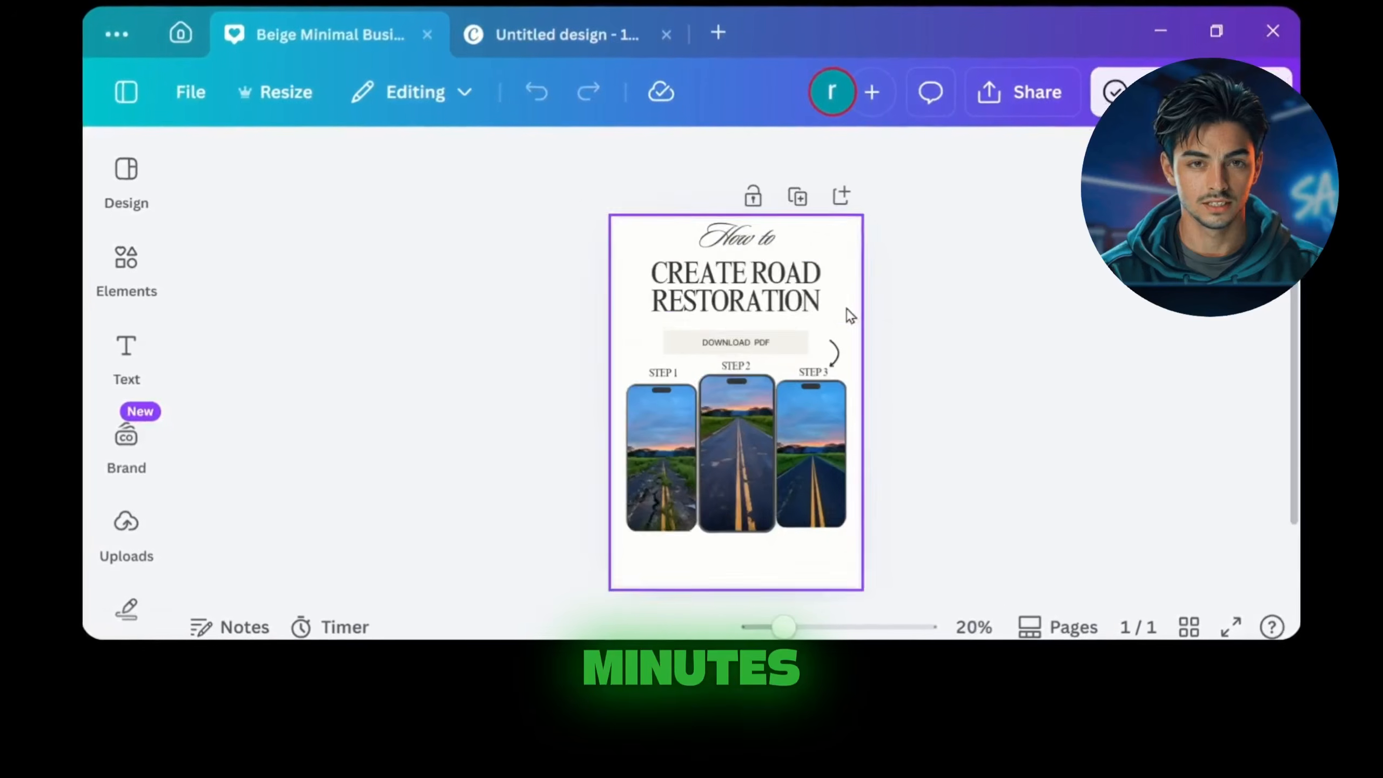
scroll(850, 316, "up", 2)
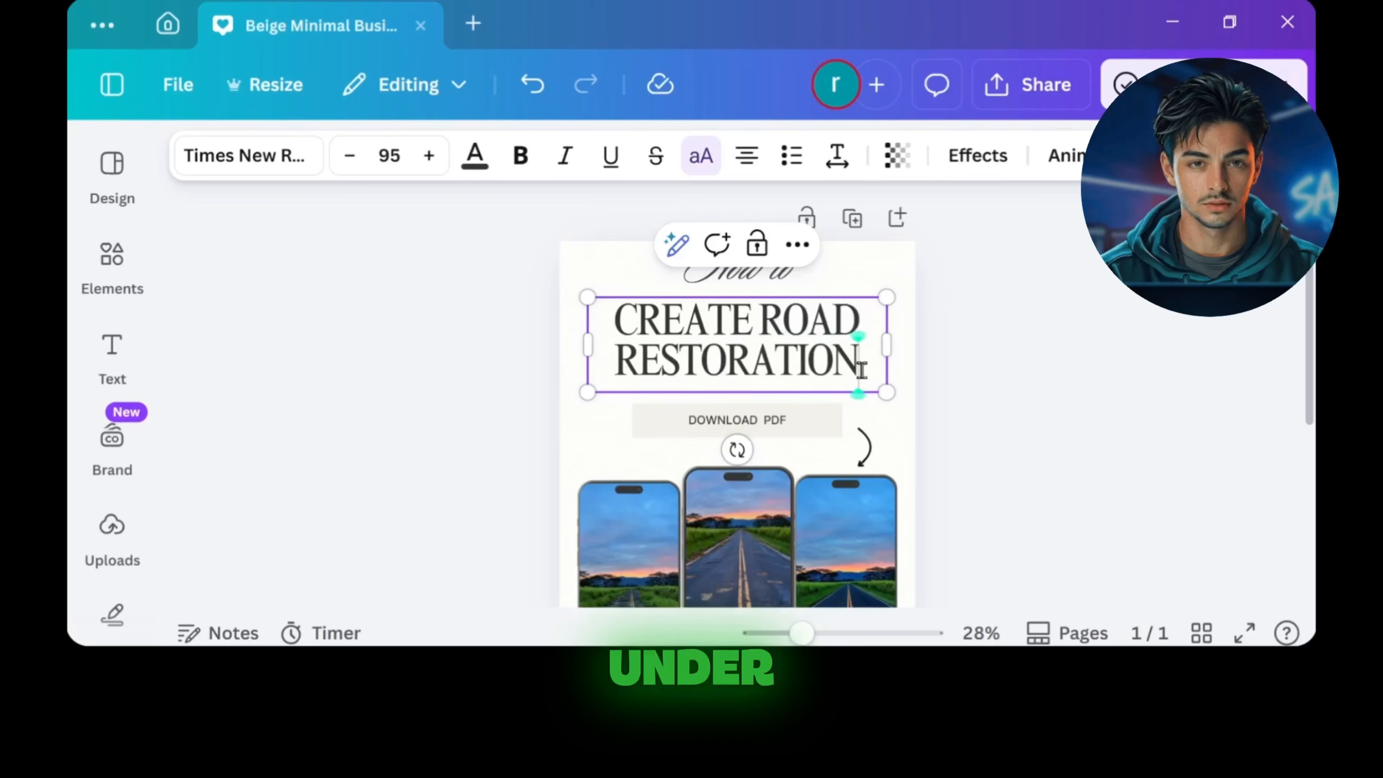
Step: Label the first phone image STEP 1 and place a duplicate of that label over the middle phone, reading STEP 2
left_click(1037, 386)
scroll(701, 401, "down", 1)
left_click(741, 272)
left_click(757, 359)
left_click_drag(892, 219, 707, 278)
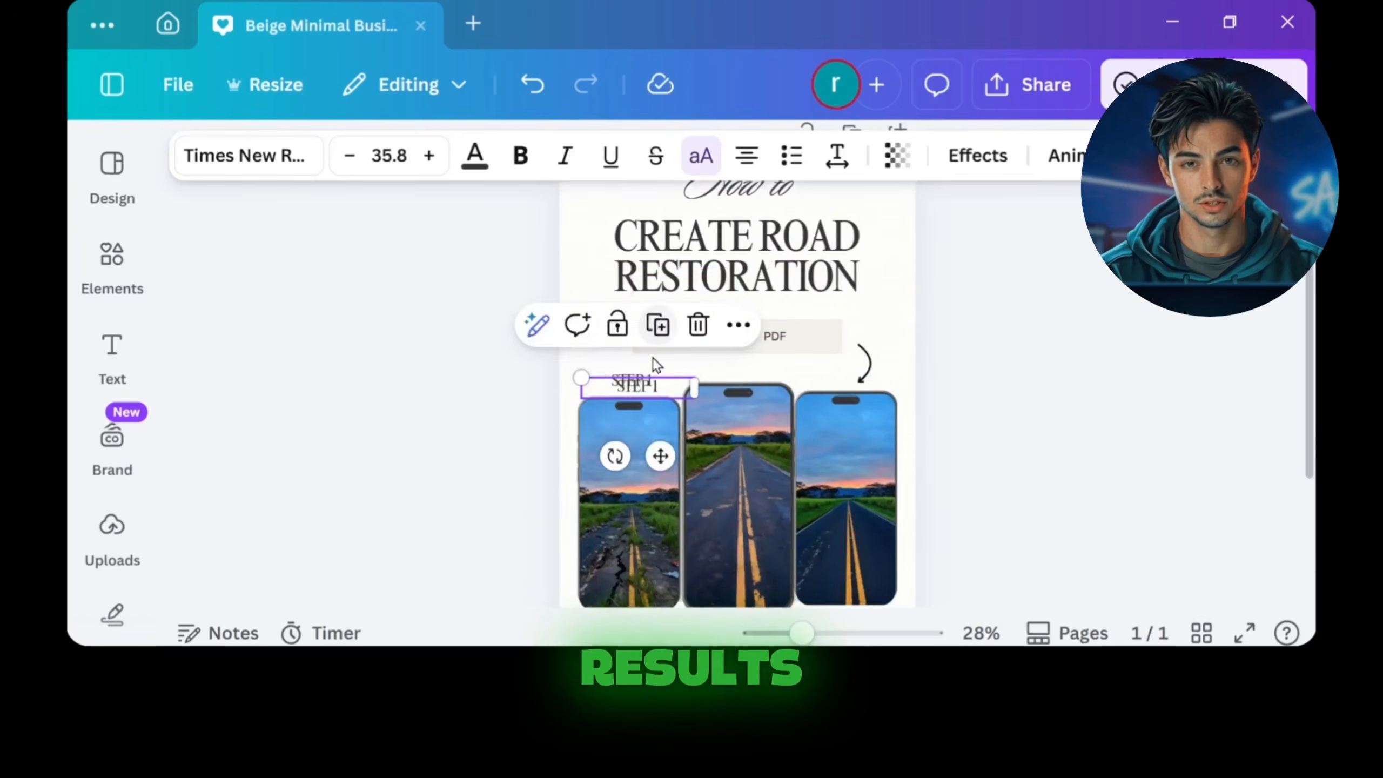
type("STEP 2")
left_click(980, 381)
Step: Duplicate the STEP 2 label, place the copy above the third phone image and change its text to STEP 3
left_click(743, 375)
key("ctrl+d")
left_click_drag(744, 377, 845, 381)
double_click(854, 381)
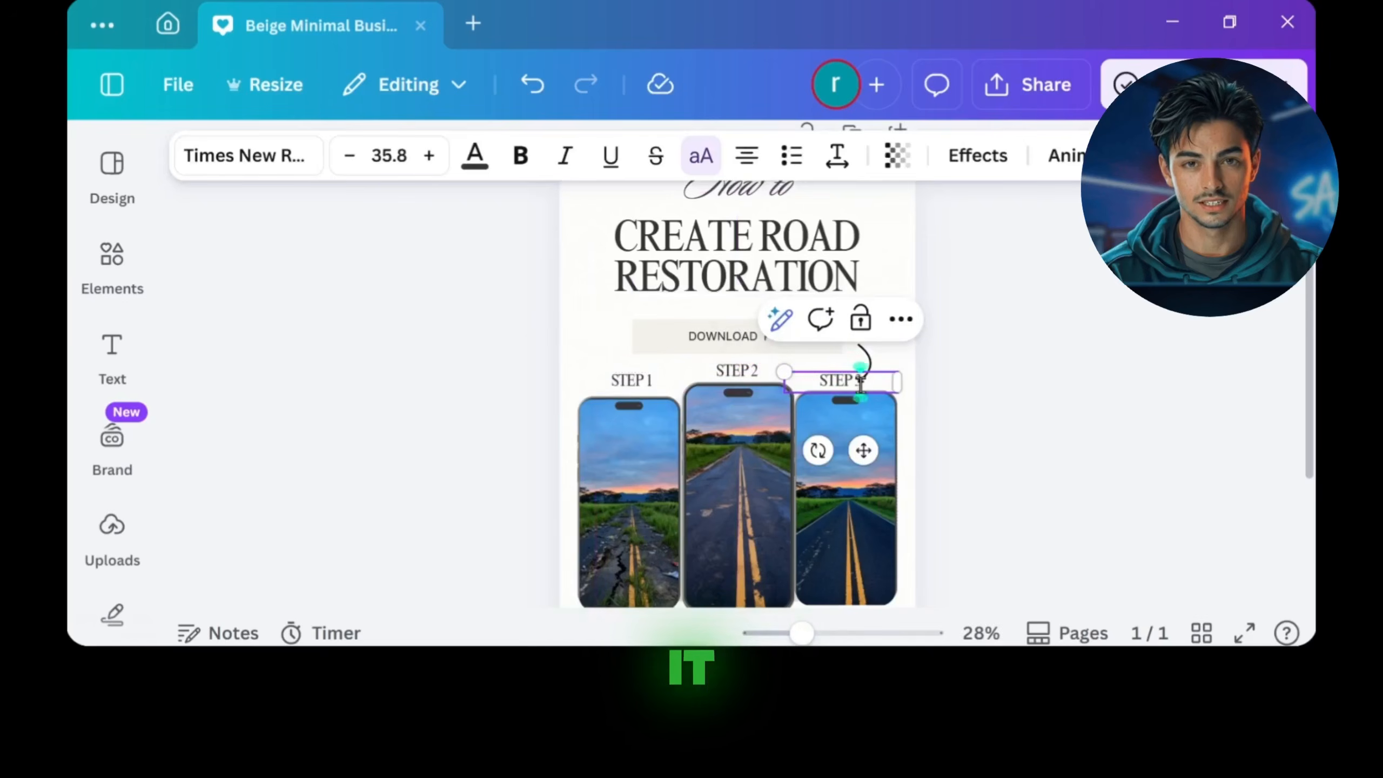
left_click(860, 381)
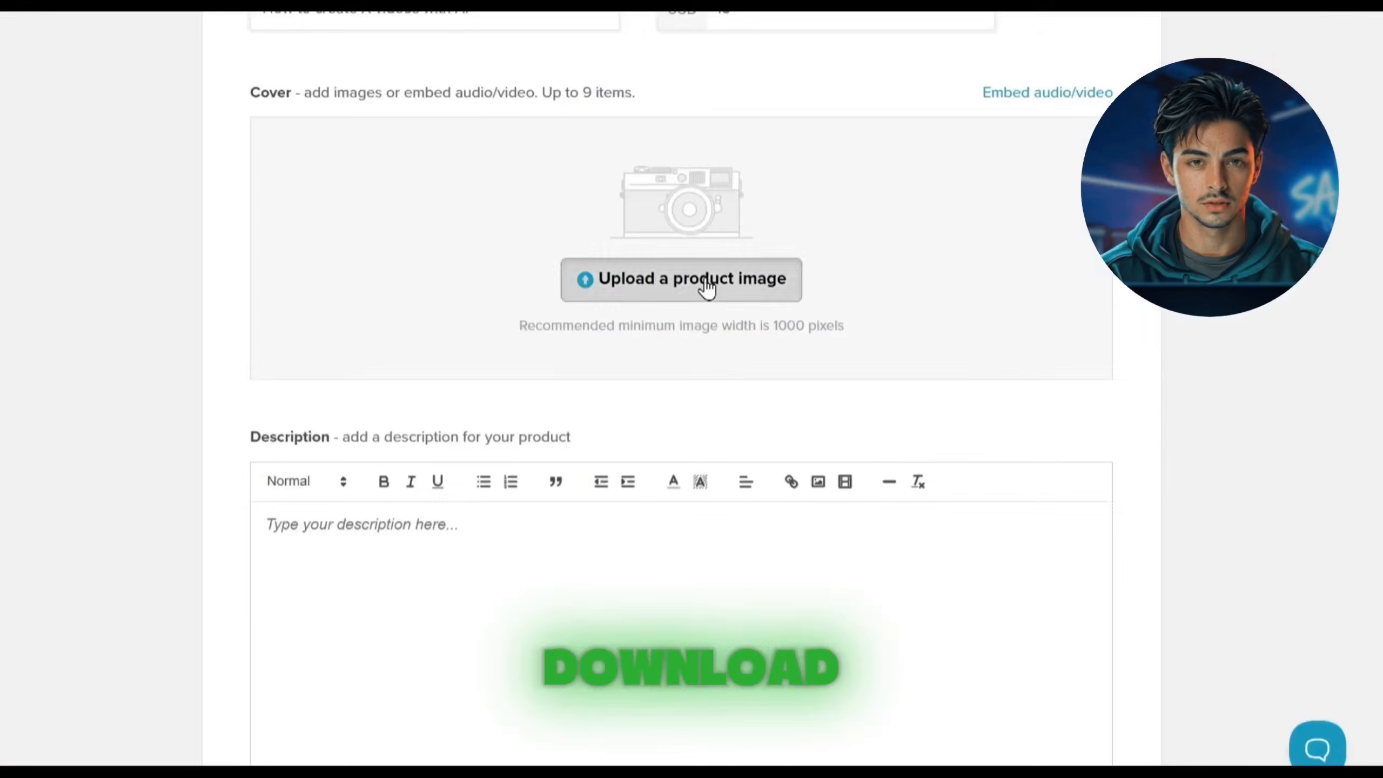
Step: Switch to Payhip and upload the cover design as the product image
left_click(704, 287)
left_click(1212, 734)
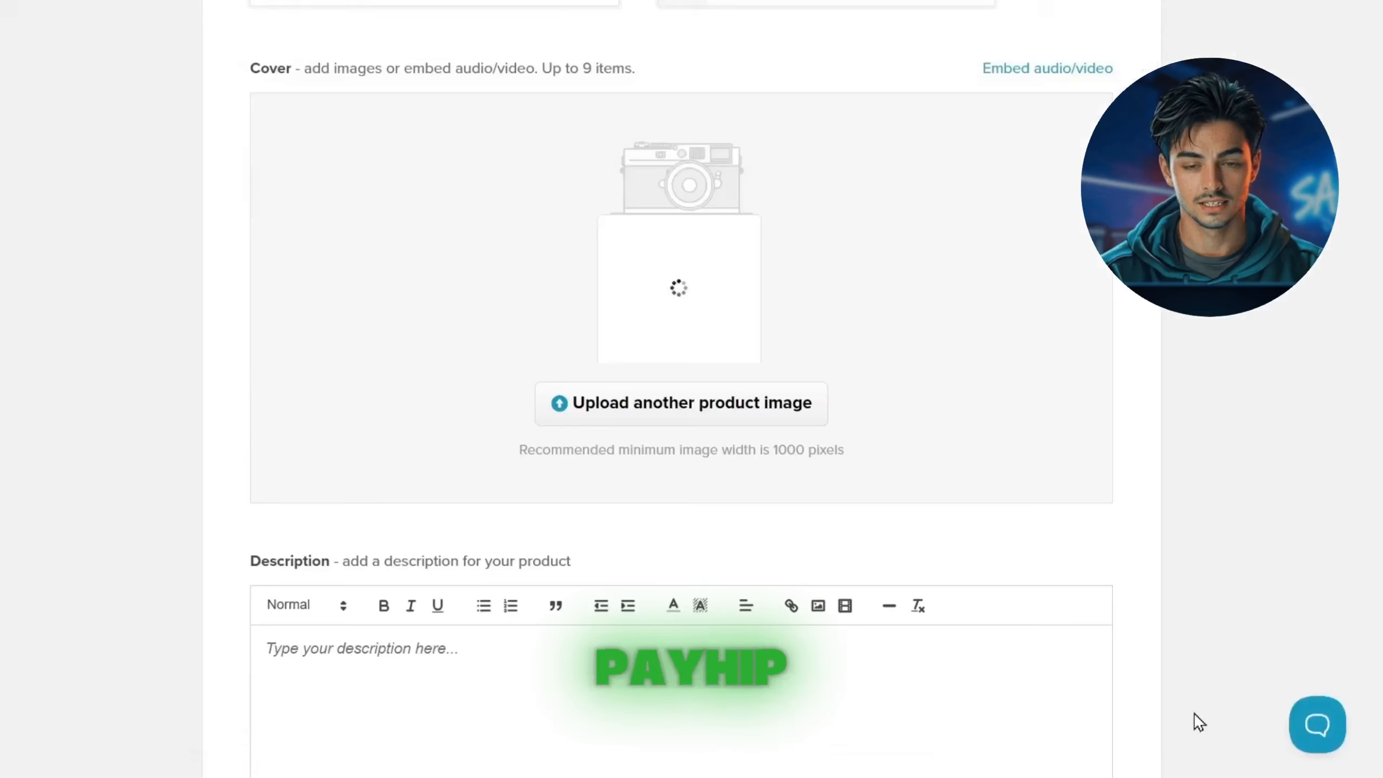
scroll(487, 213, "down", 8)
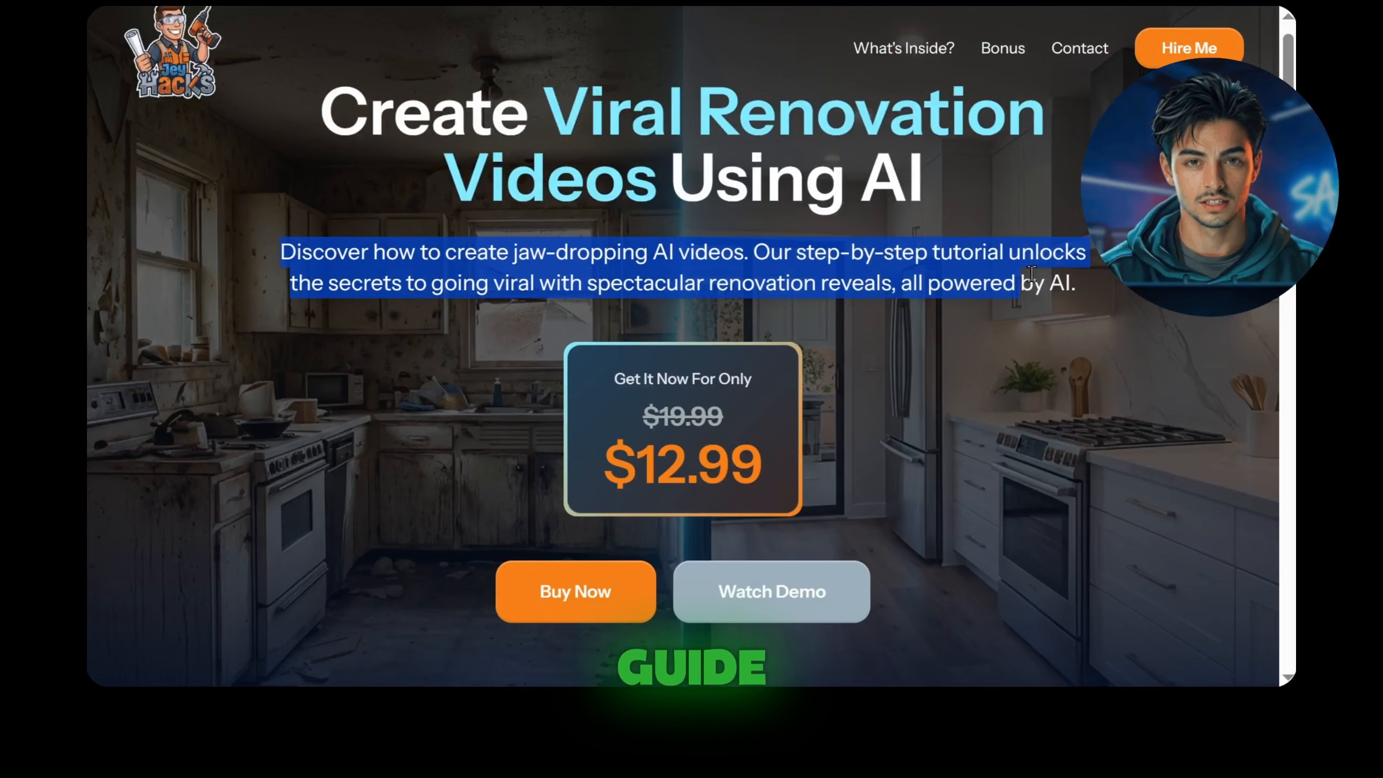
Step: Enter the product description "In this guide, you'll learn how to create X using AI step by step, even if you're a complete beginner."
scroll(1078, 287, "down", 10)
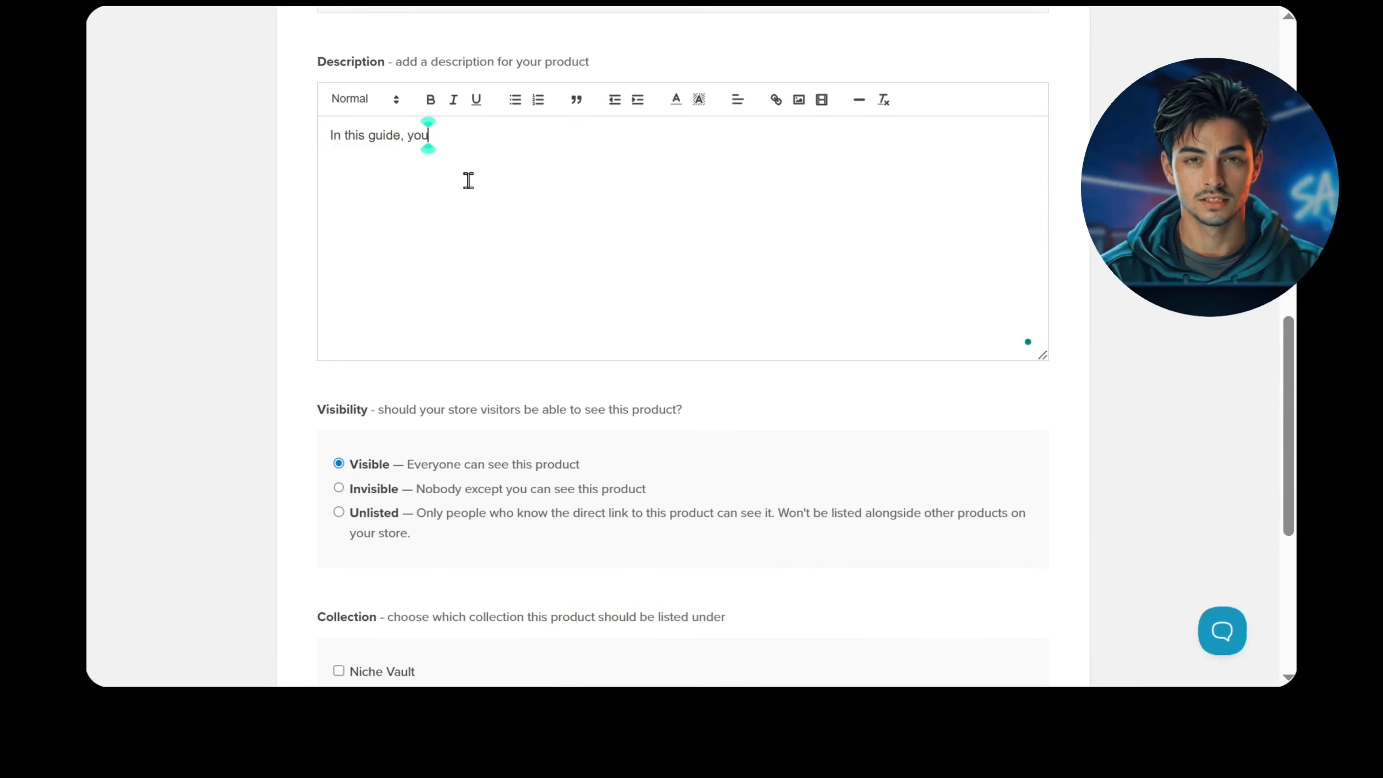
type("'ll learn how to create X using AI")
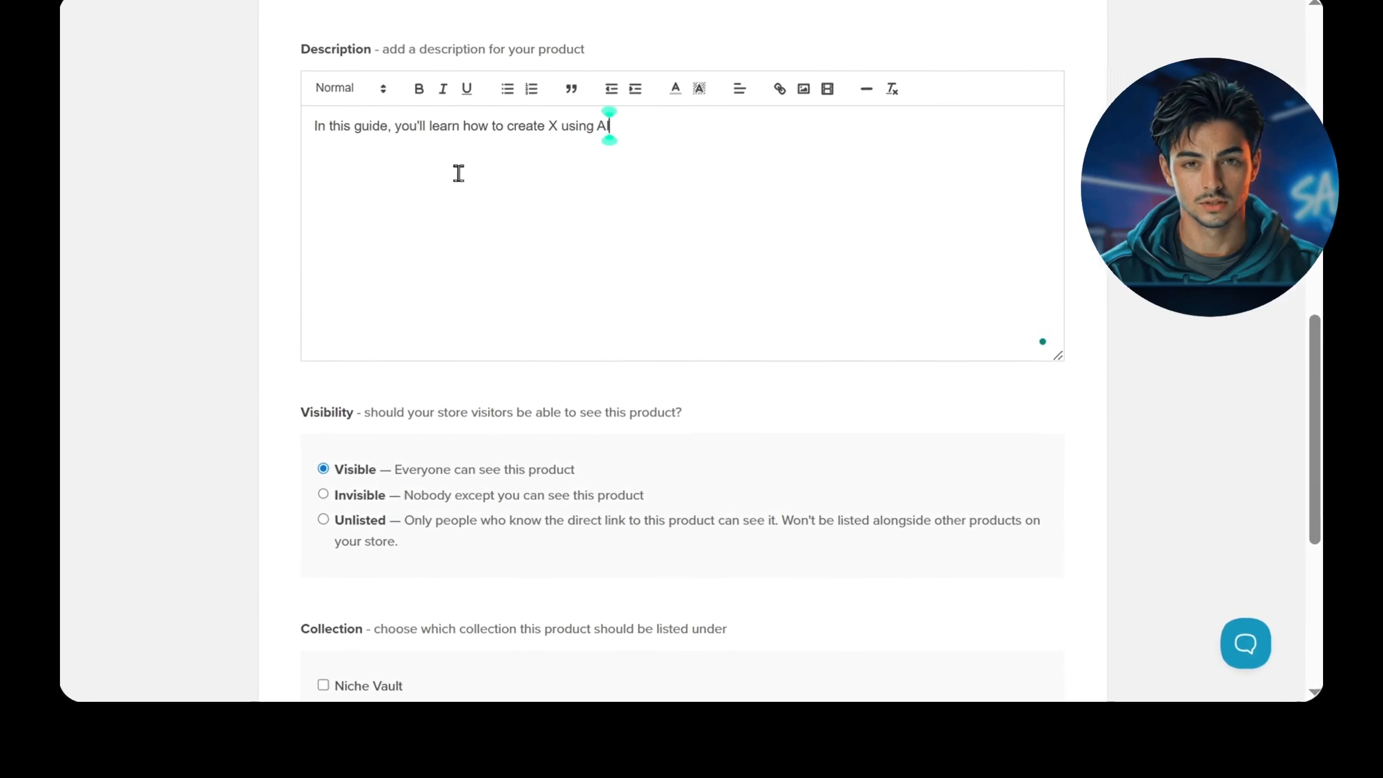
type(" step by step, even if you")
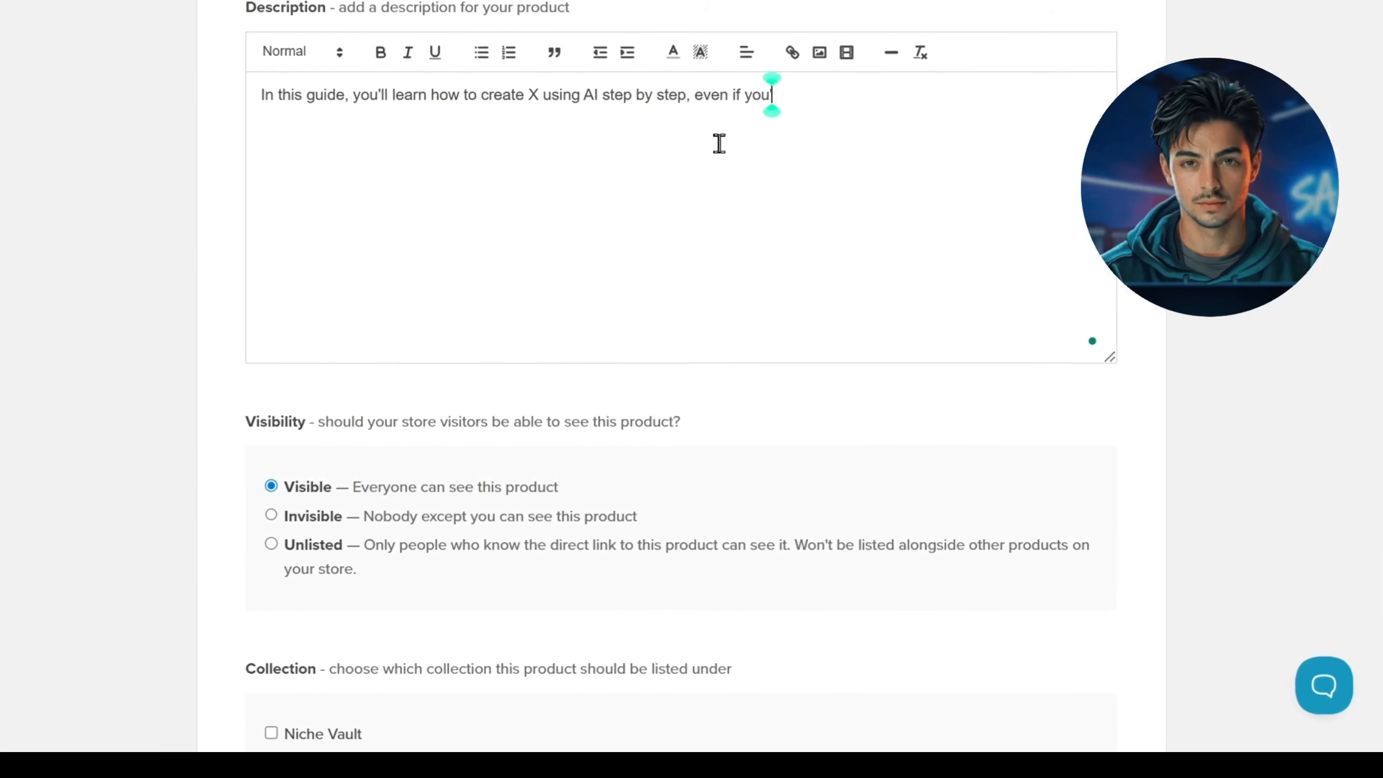
type("'re a complete beginner")
left_click(884, 93)
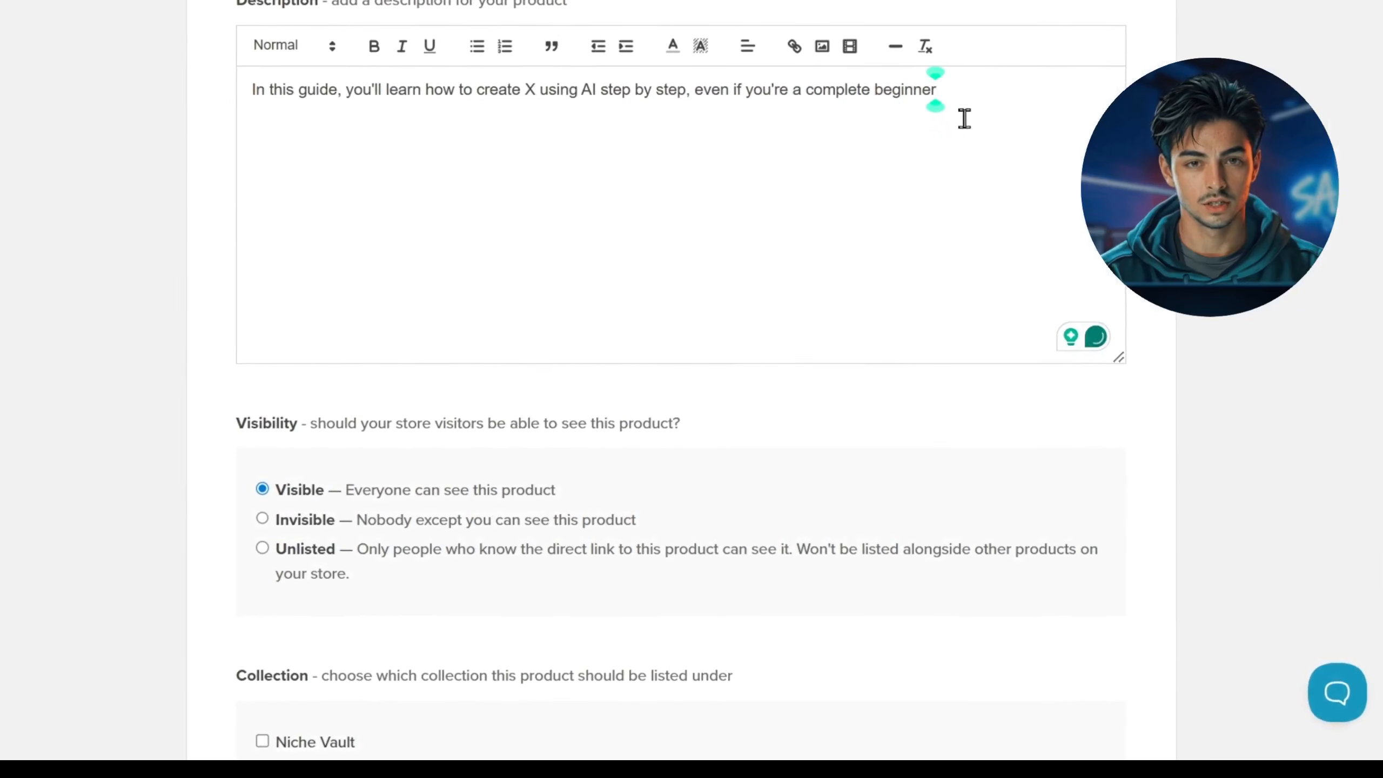
Step: Add the product to the store with its visibility kept as Visible, and open its product page
scroll(579, 326, "down", 2)
double_click(287, 330)
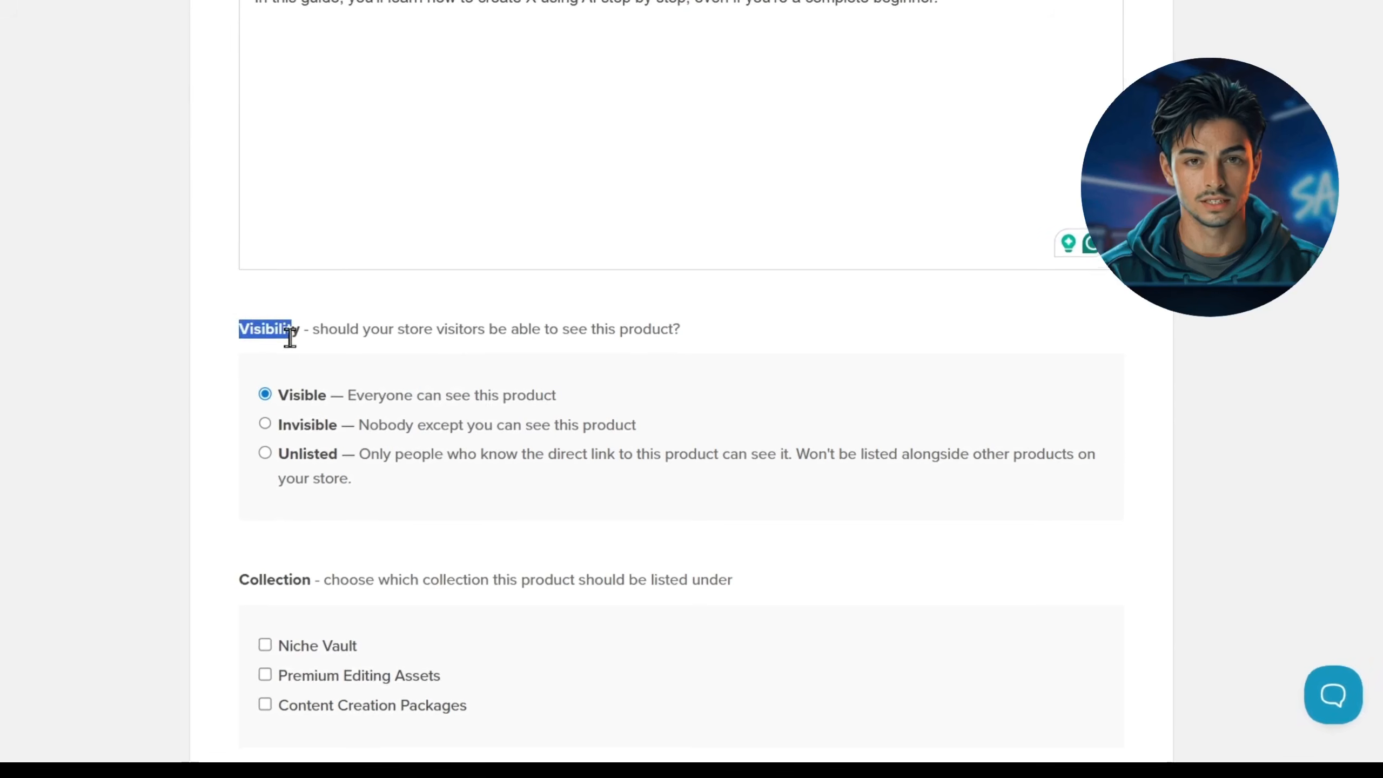
double_click(313, 393)
scroll(624, 605, "down", 5)
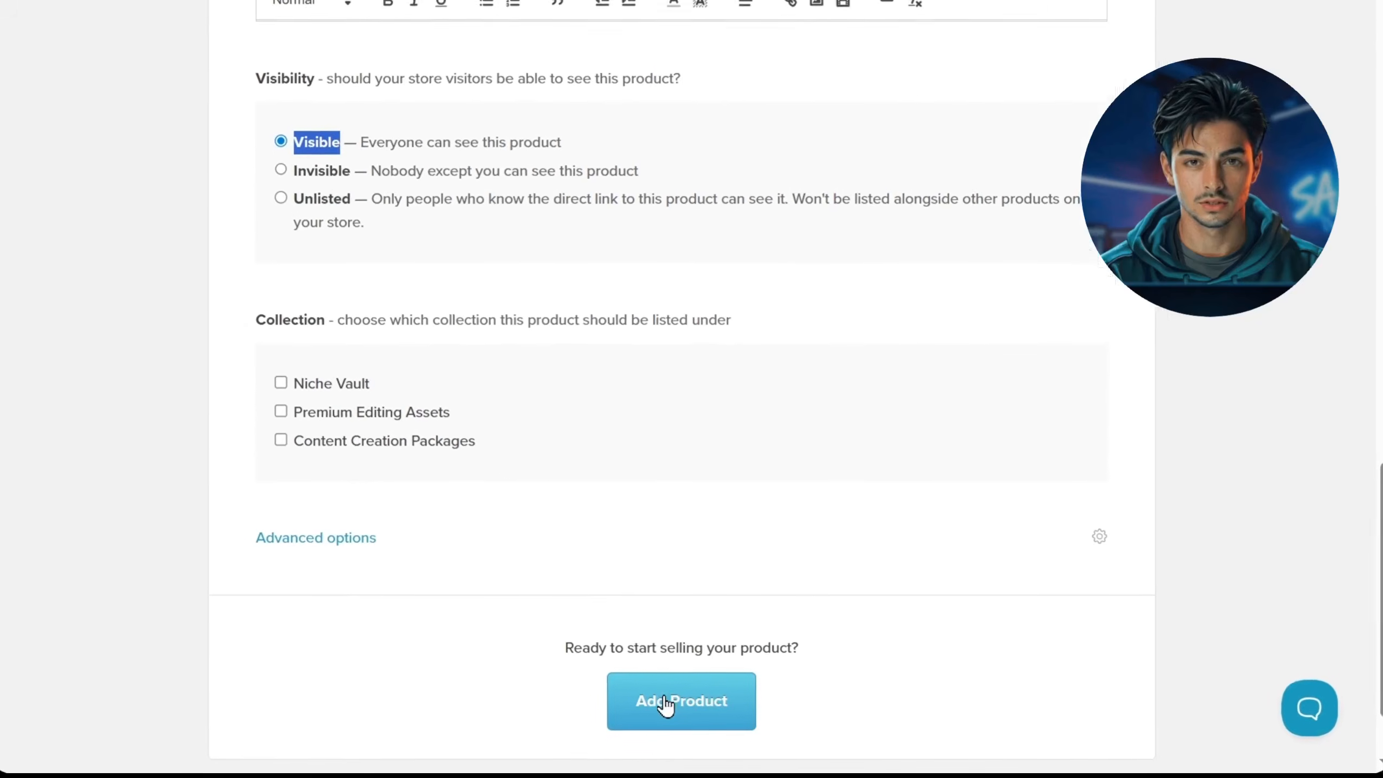
left_click(673, 703)
left_click_drag(685, 463, 430, 466)
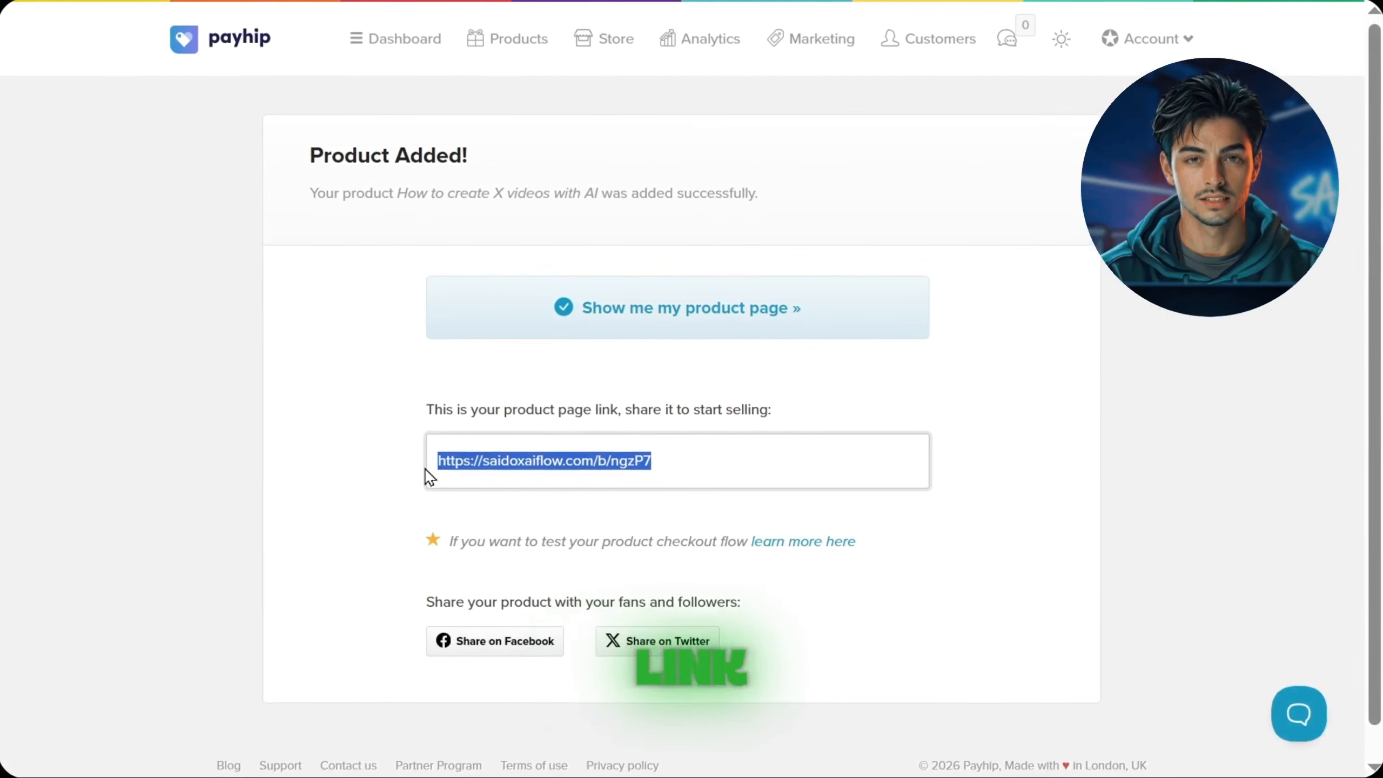
left_click(685, 335)
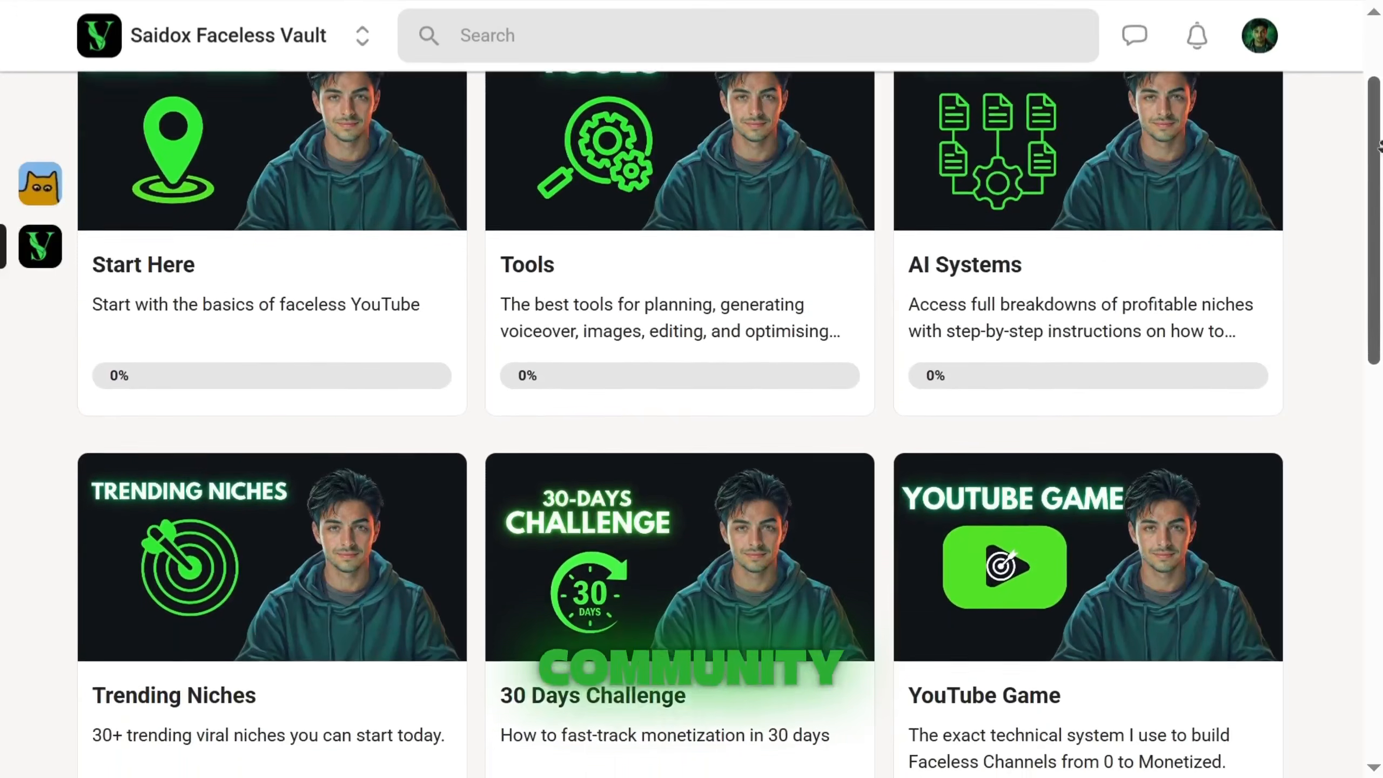
Step: Look through the course modules in the Saidox Faceless Vault community, from Start Here to Channel Reviews
scroll(1379, 146, "down", 2)
scroll(1379, 146, "down", 2)
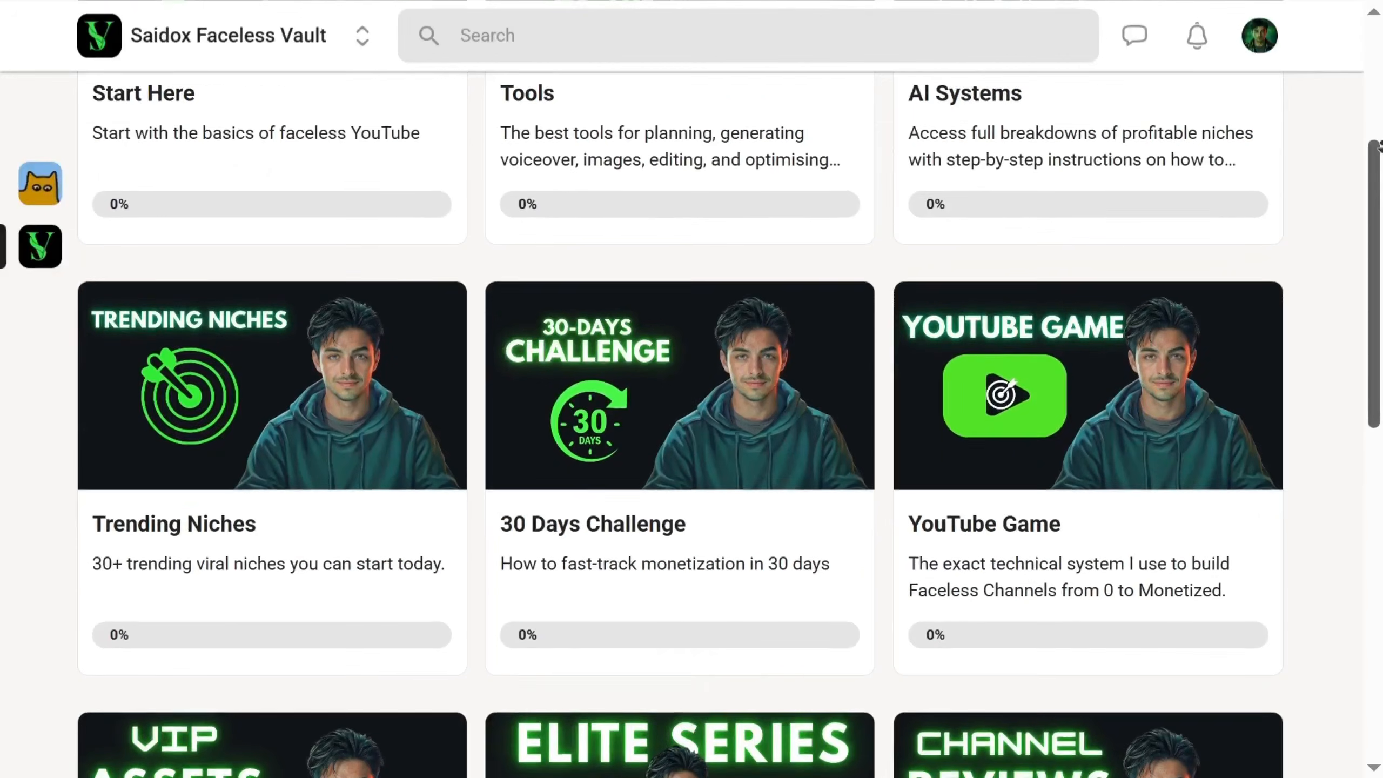
scroll(1379, 146, "down", 2)
scroll(1379, 146, "down", 3)
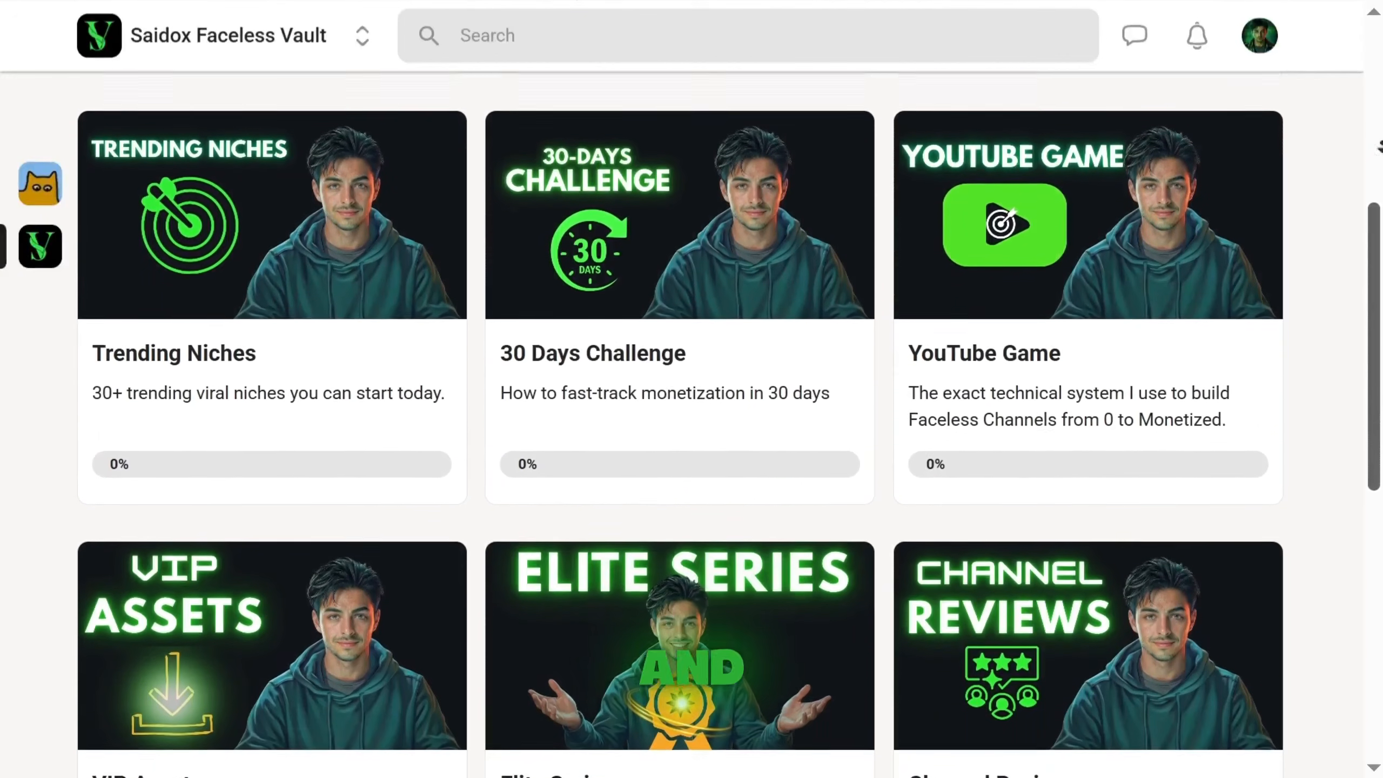
scroll(1379, 146, "down", 1)
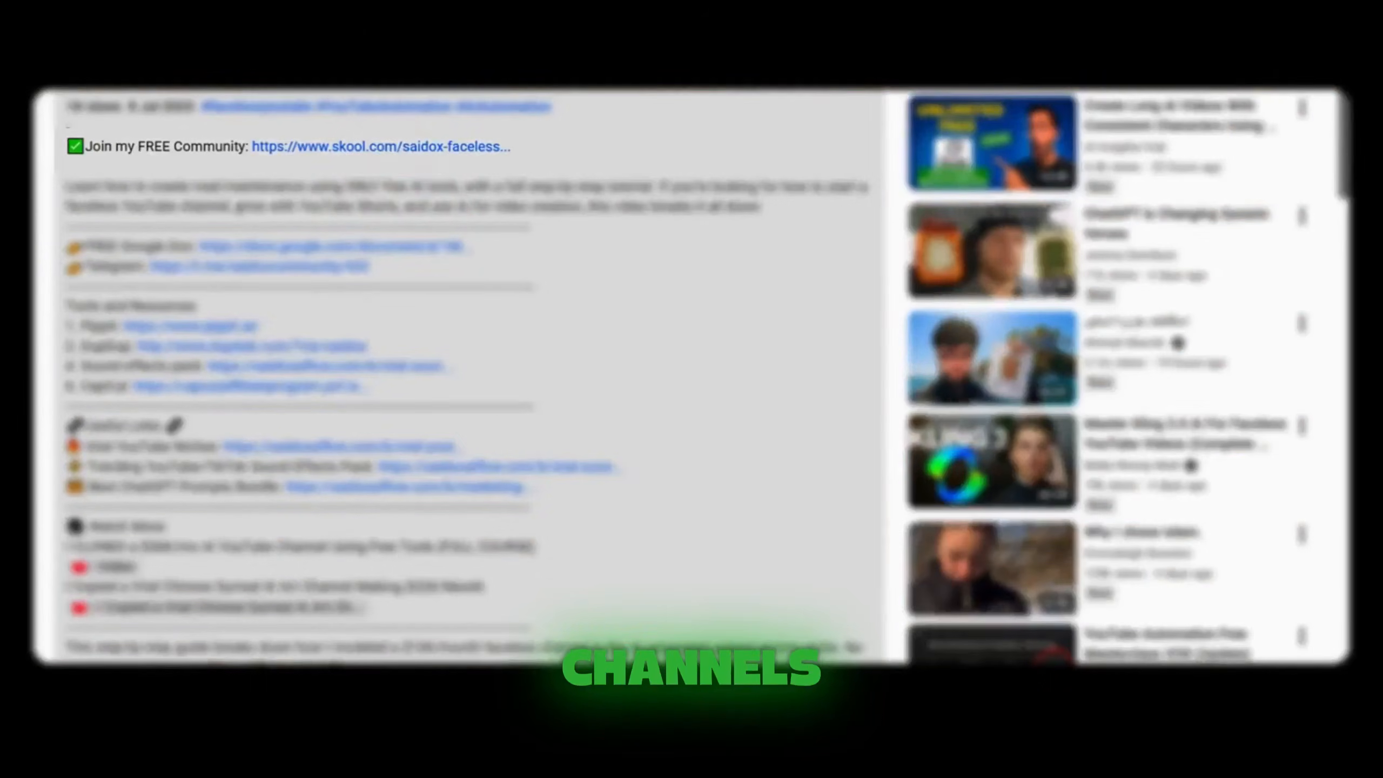